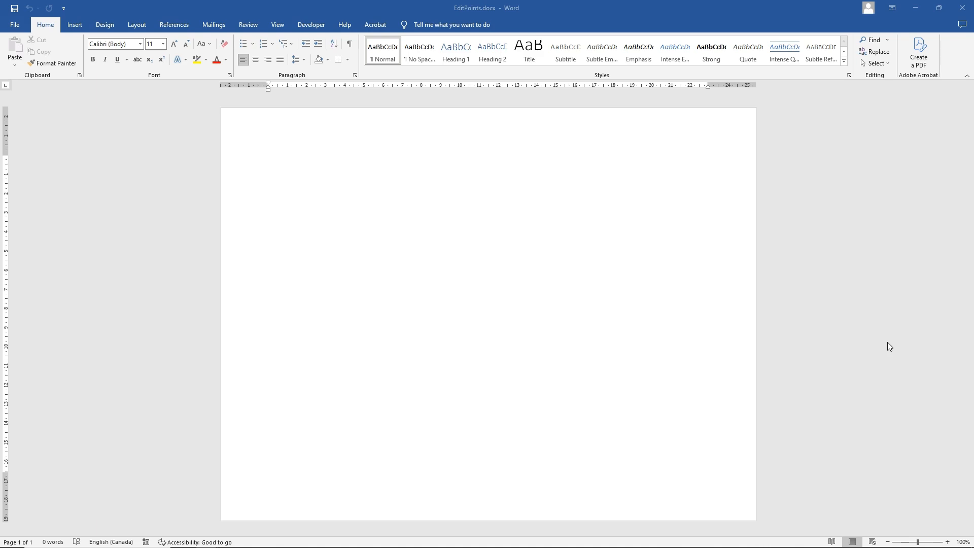
Step: Draw an oval about 6.14 cm high and 12.41 cm wide in the middle of the page
left_click(75, 25)
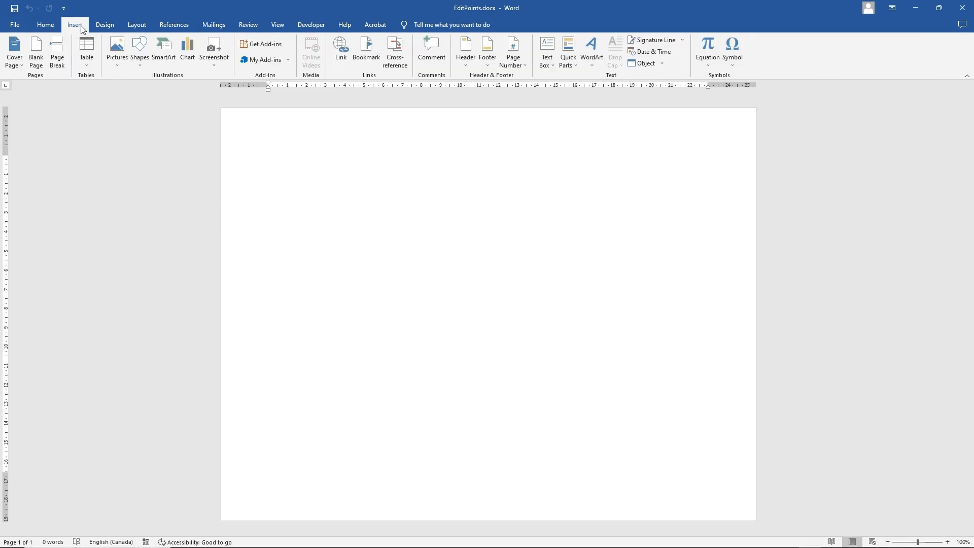
left_click(135, 49)
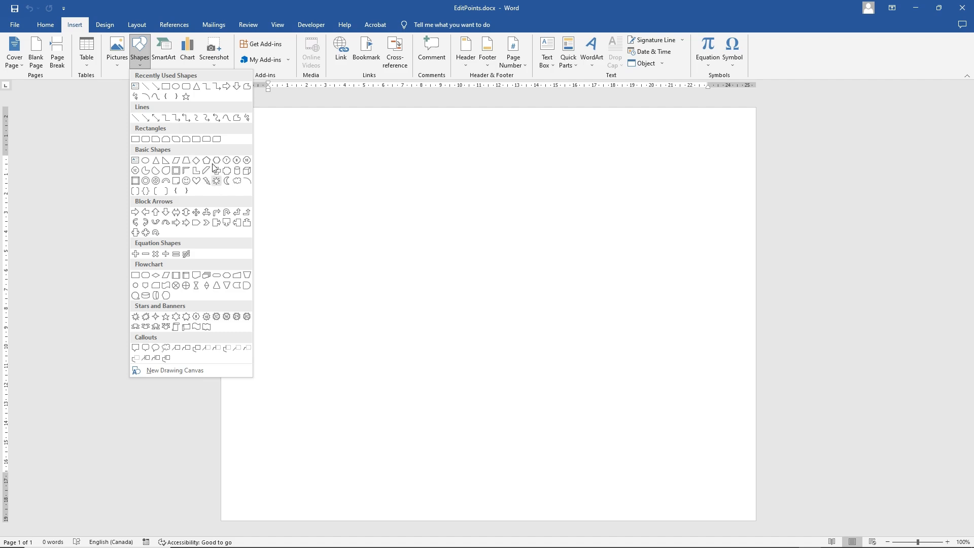
left_click(177, 86)
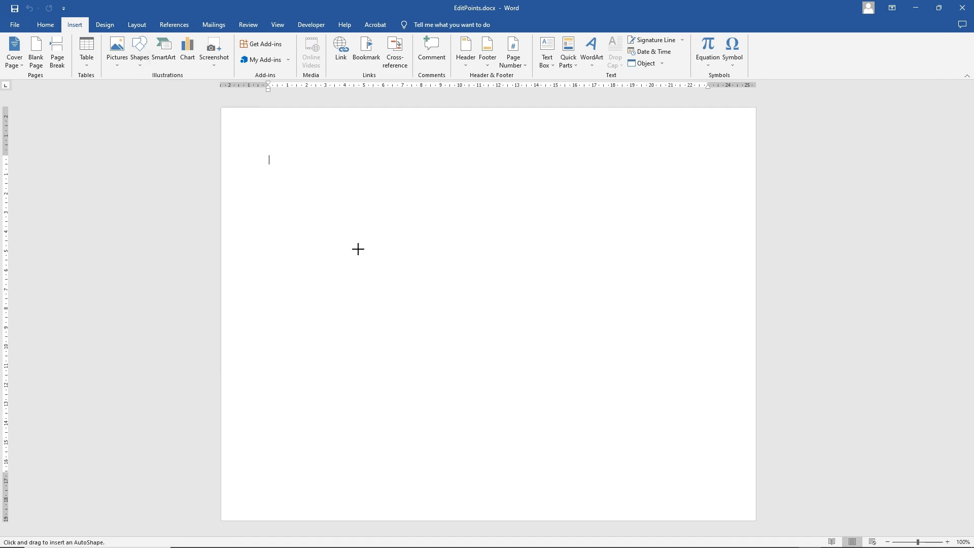
left_click_drag(355, 247, 594, 366)
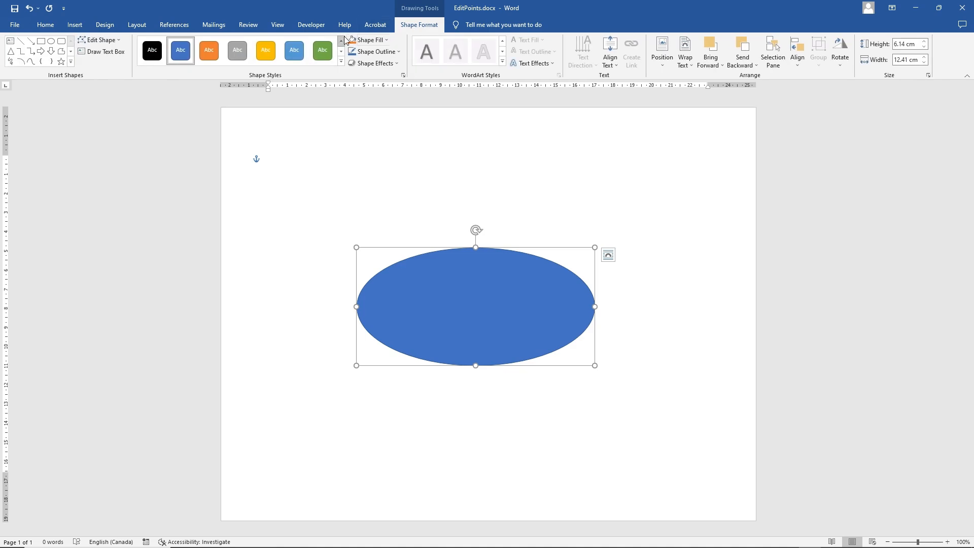
Step: Remove the oval's fill and give it a grey outline
left_click(370, 41)
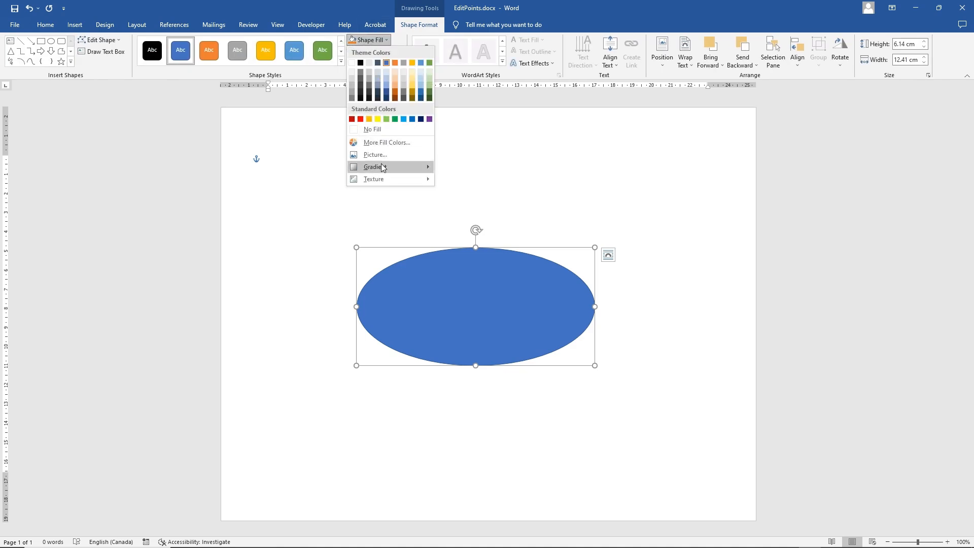
left_click(376, 130)
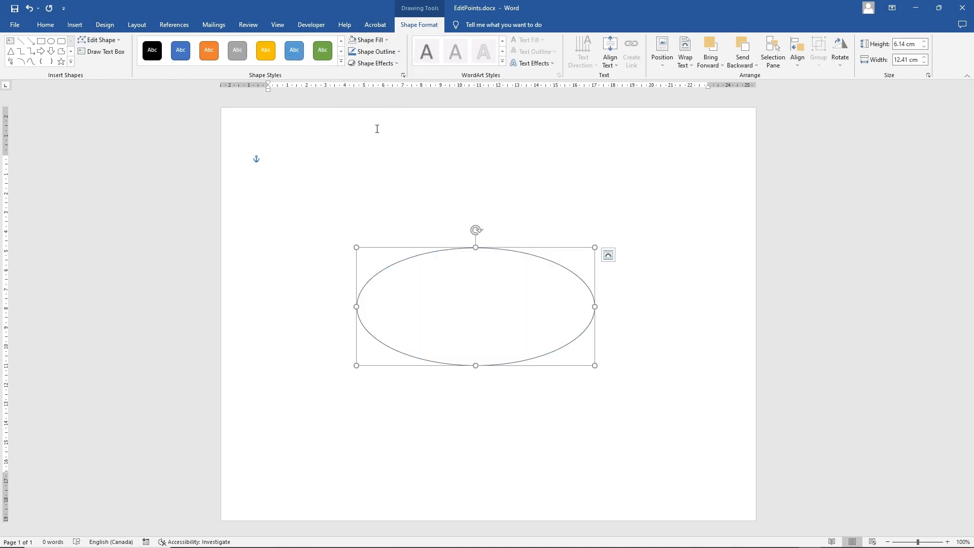
left_click(370, 52)
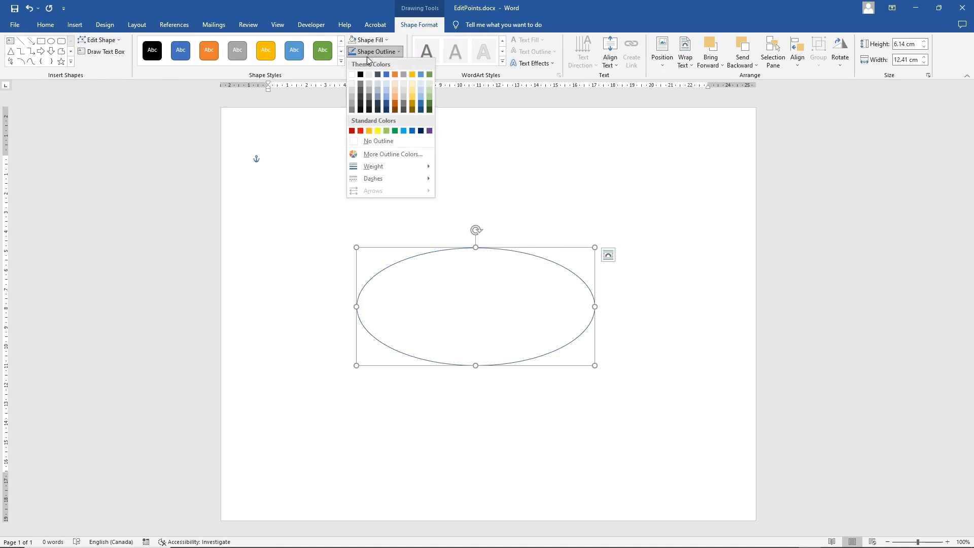
left_click(352, 103)
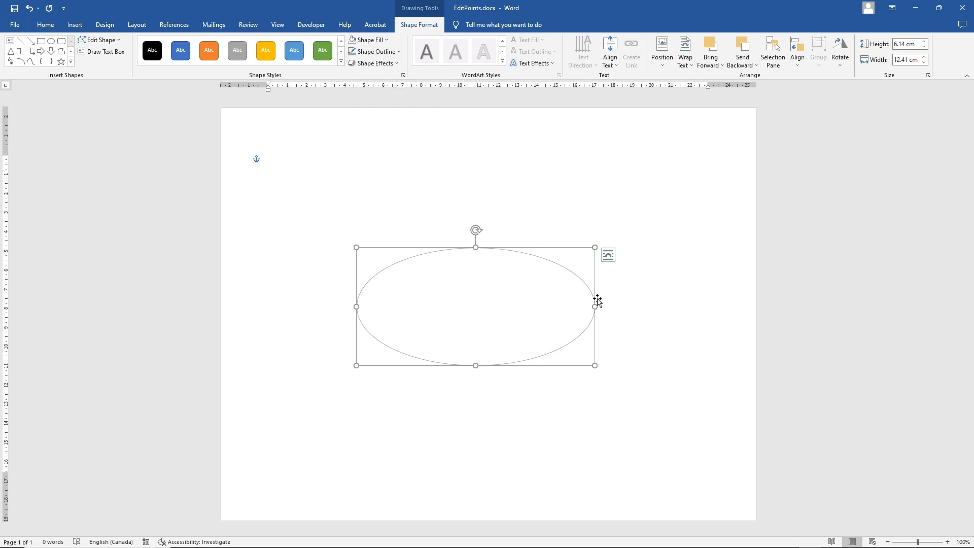
left_click(620, 378)
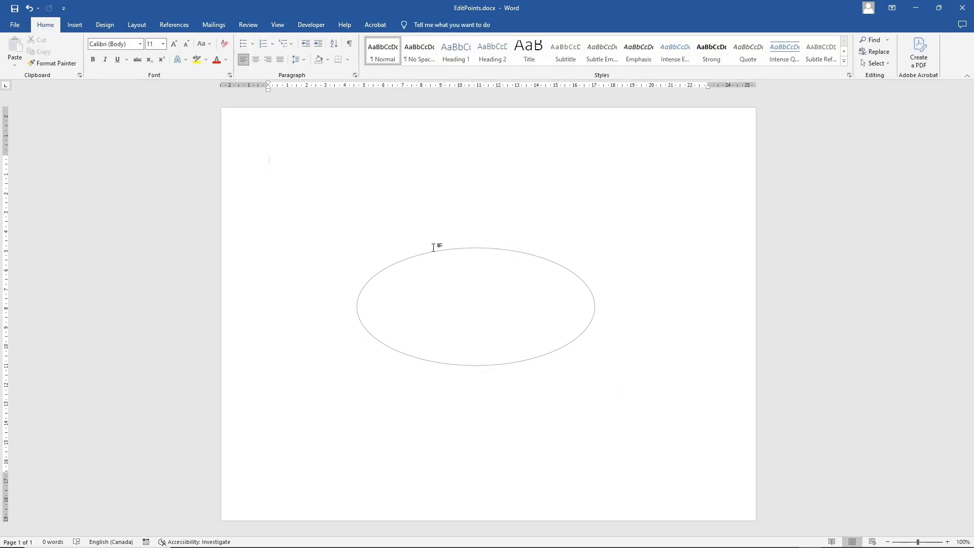
Step: Edit the oval's points, adding one on the upper-left curve and moving it outward to the left
left_click(483, 250)
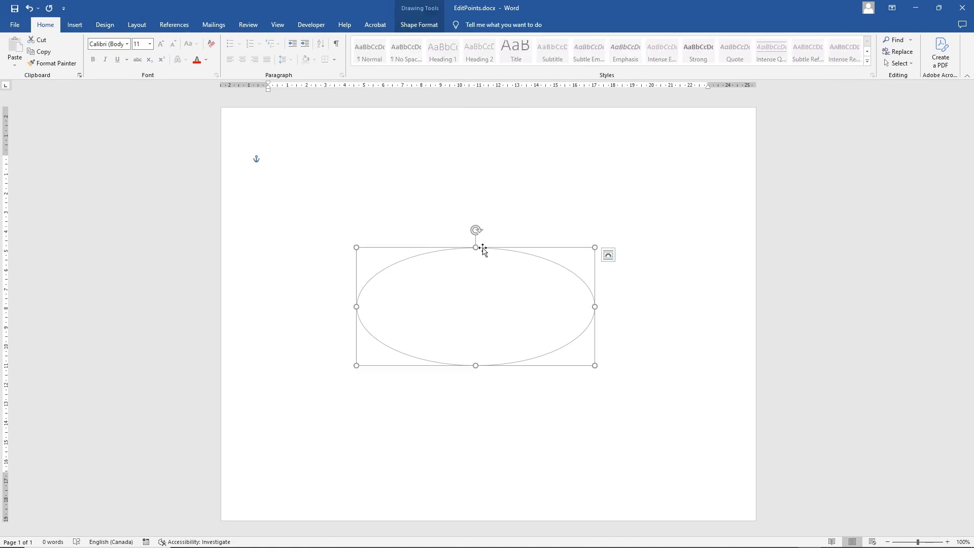
right_click(483, 249)
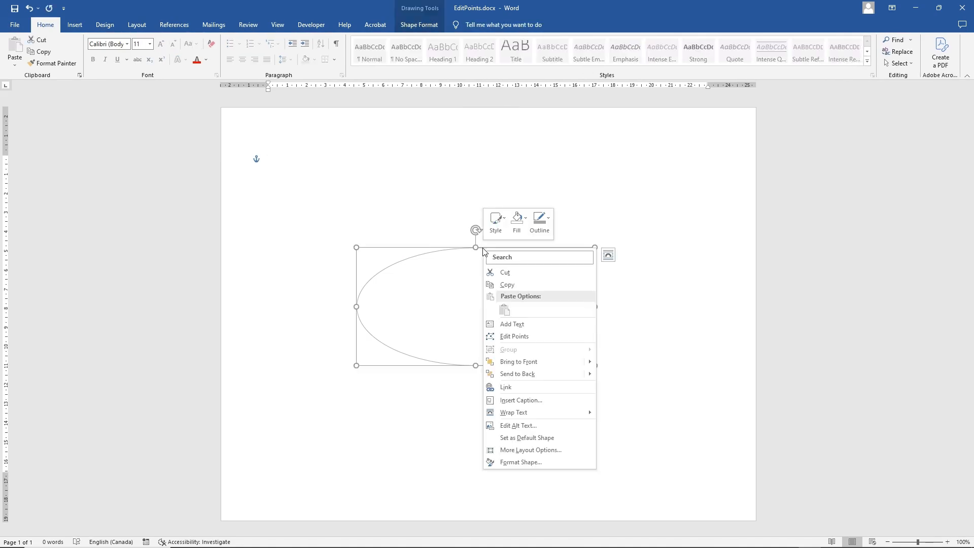
left_click(522, 336)
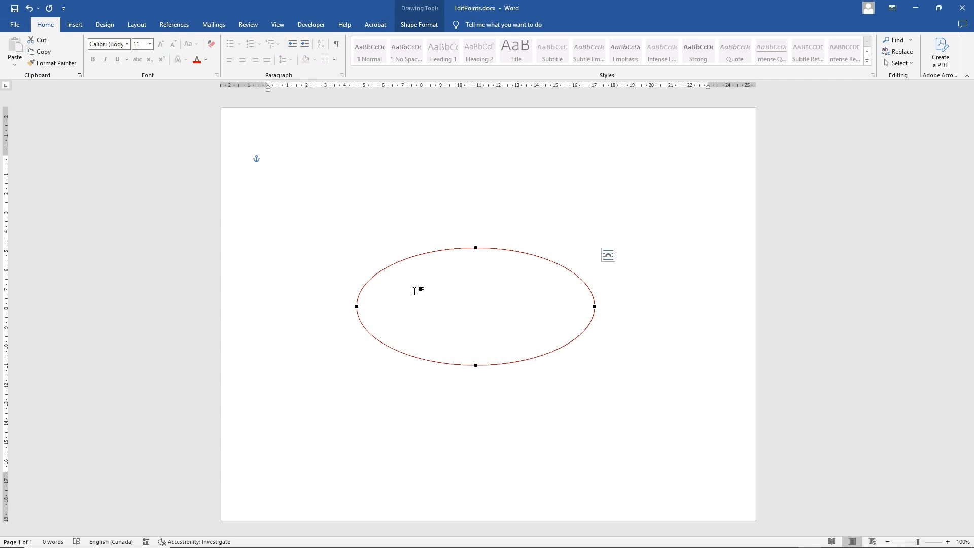
right_click(407, 258)
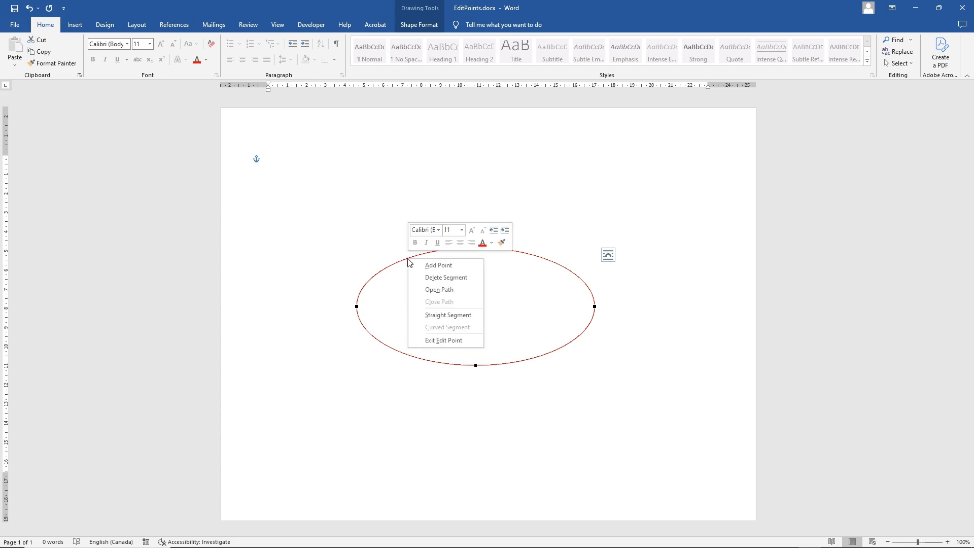
left_click(437, 265)
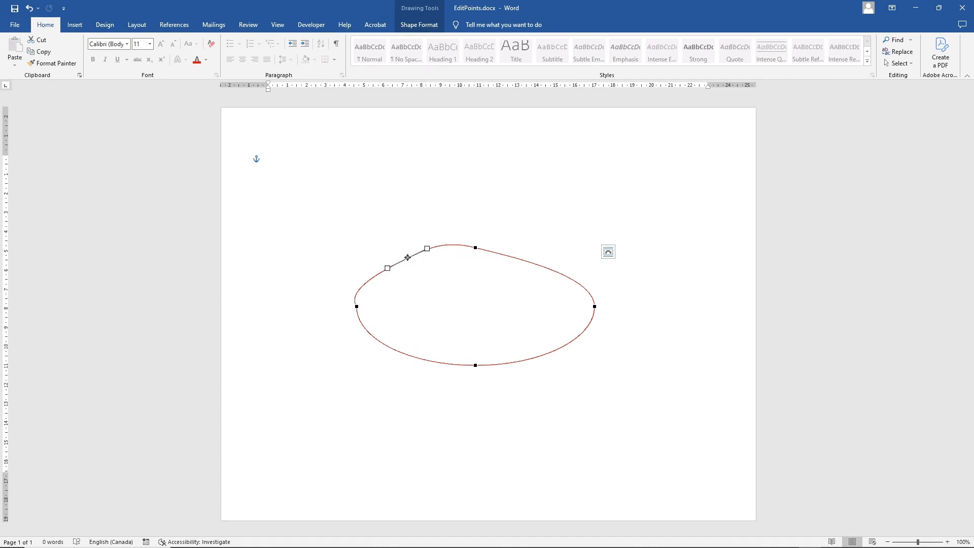
left_click_drag(407, 257, 360, 261)
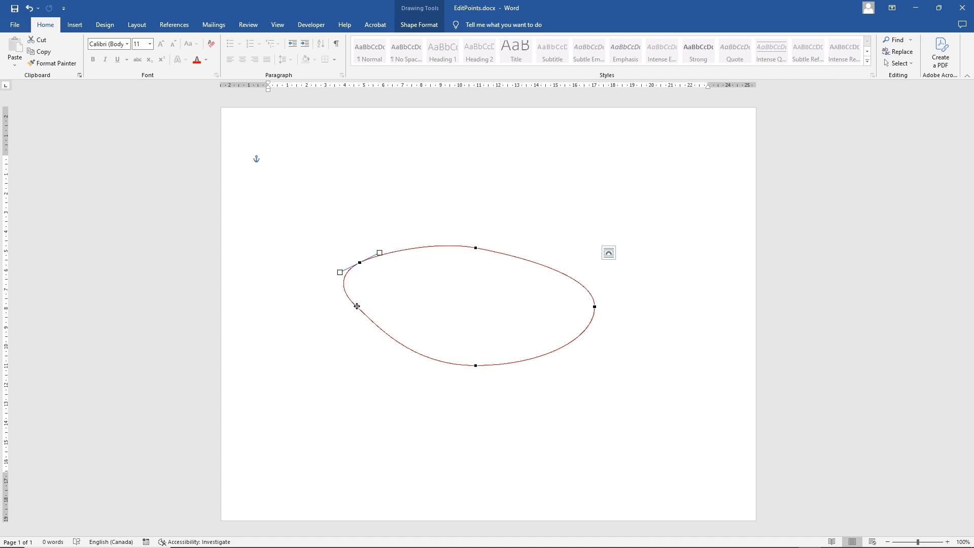
Step: Move the leftmost point down and outward, and shift the bottom point up and to the left
right_click(357, 306)
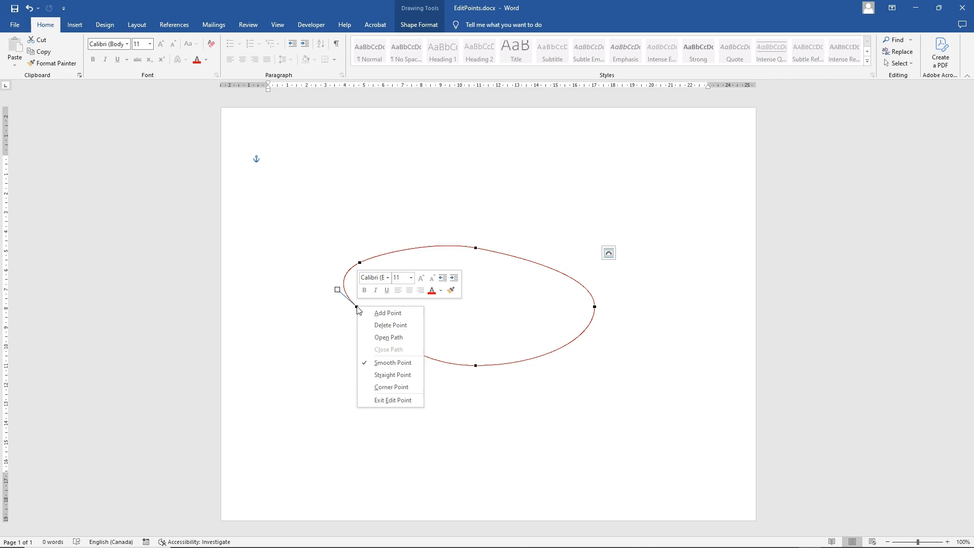
key("Escape")
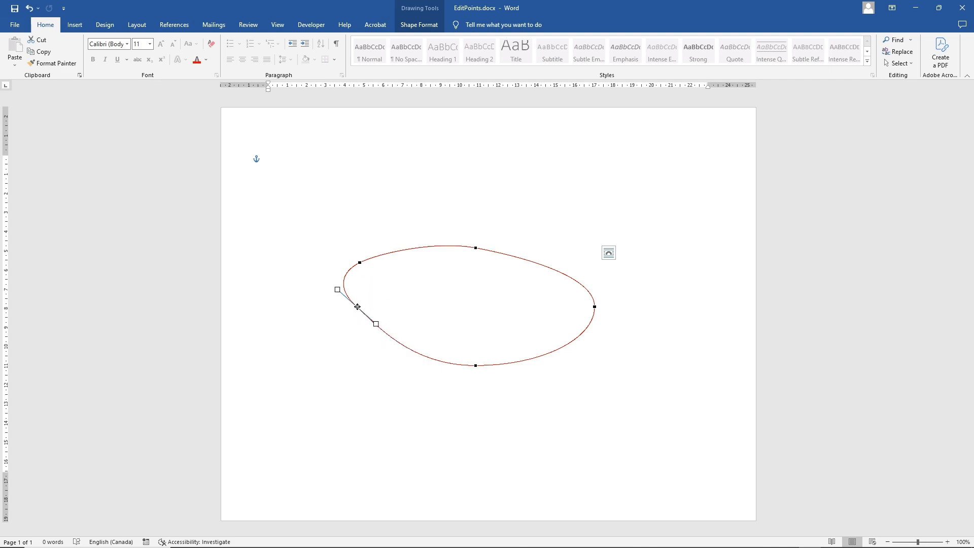
left_click_drag(357, 307, 314, 342)
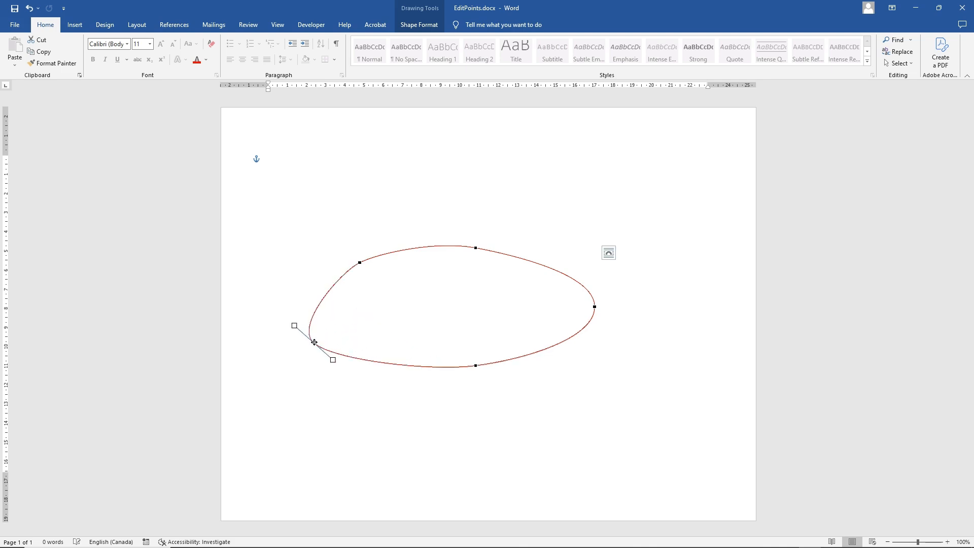
left_click_drag(475, 365, 397, 346)
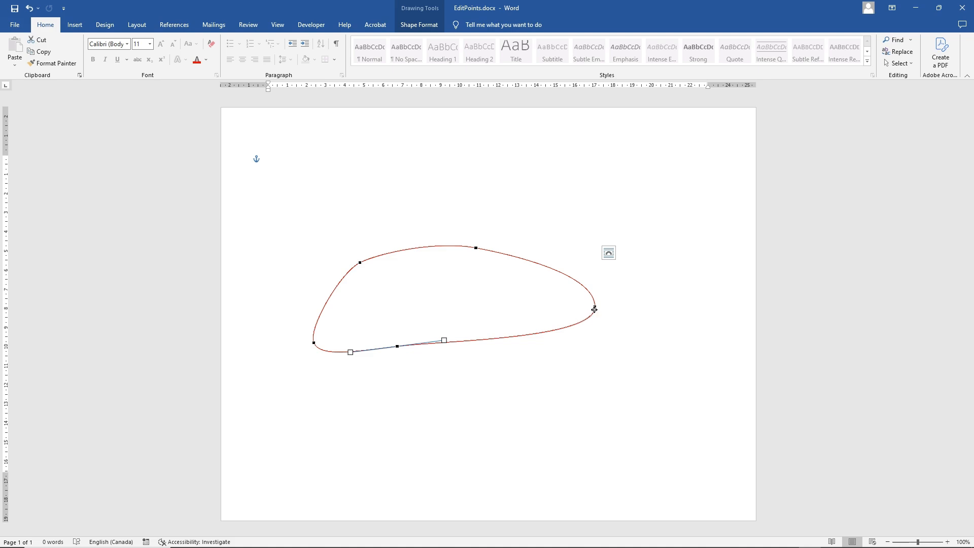
Step: Add points on the lower-right and upper-right curves and pull each outward to bulge the shape
right_click(469, 340)
left_click(504, 347)
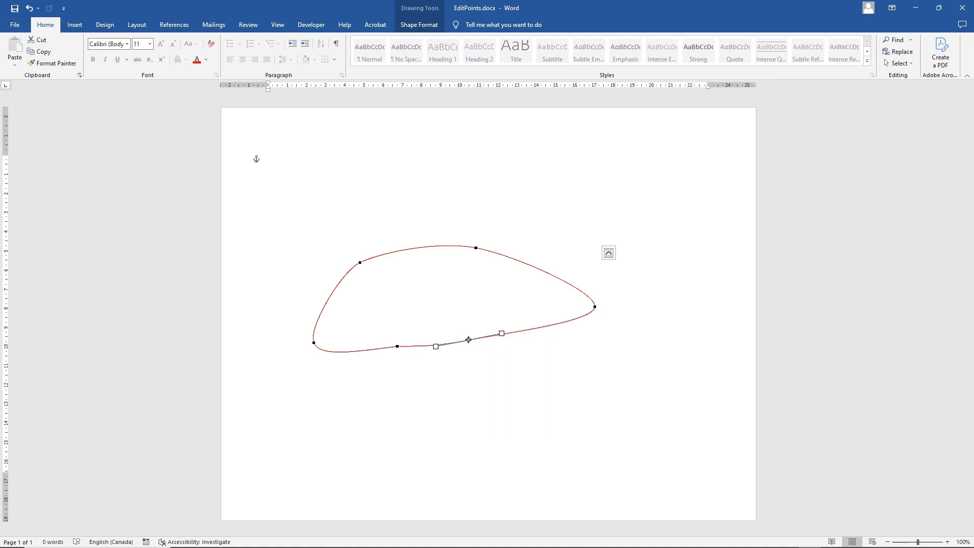
left_click_drag(469, 340, 532, 380)
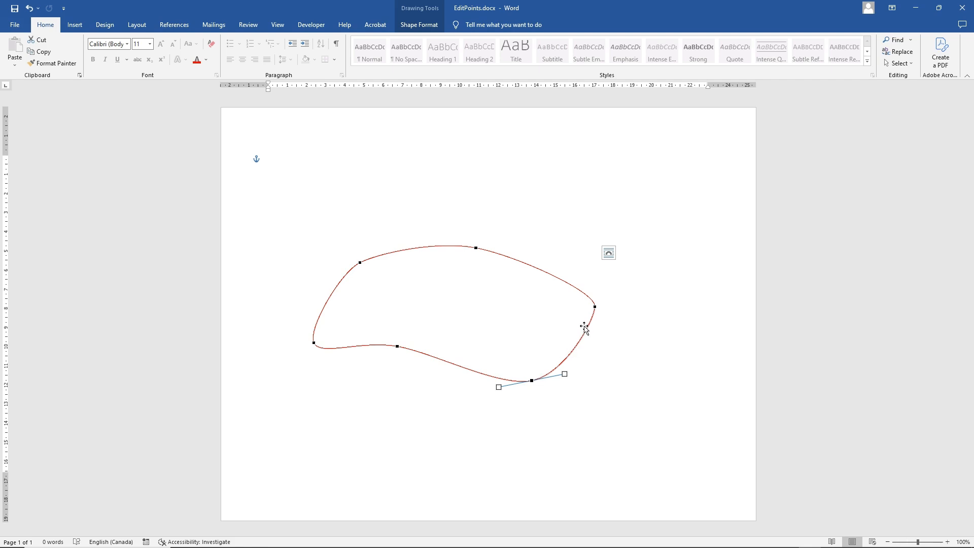
right_click(536, 267)
left_click(563, 273)
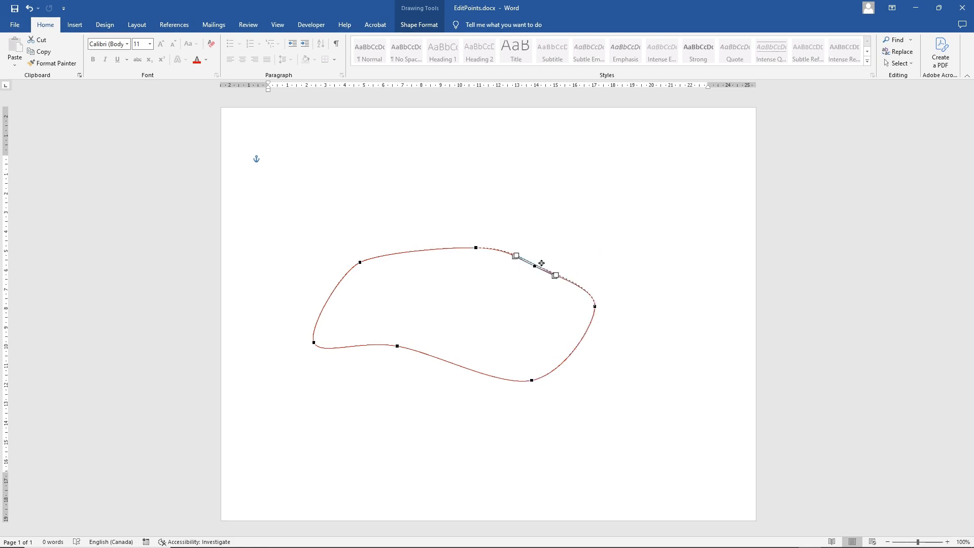
left_click_drag(542, 263, 578, 251)
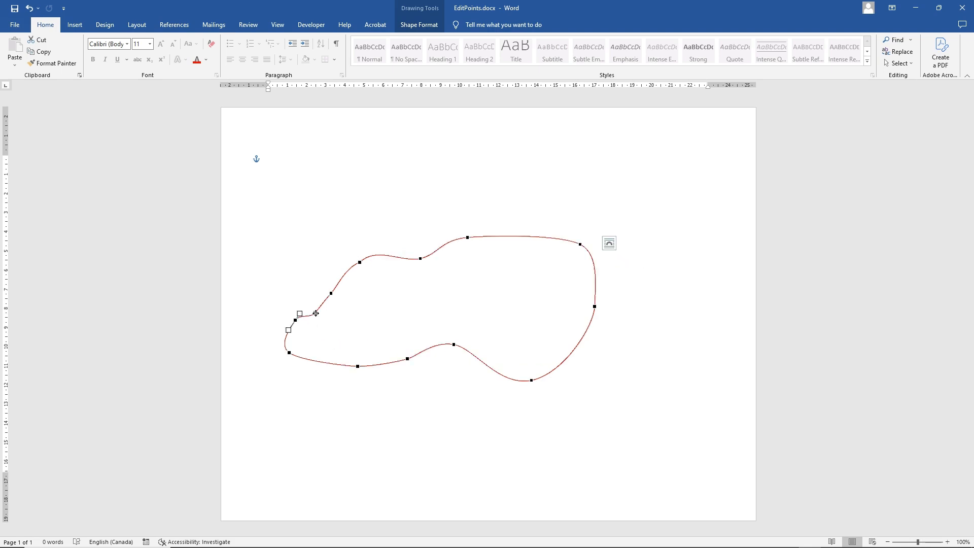
Step: Pull a point on the left edge up and outward into a horn, and add a point to refine its curve
left_click_drag(315, 313, 281, 256)
right_click(301, 278)
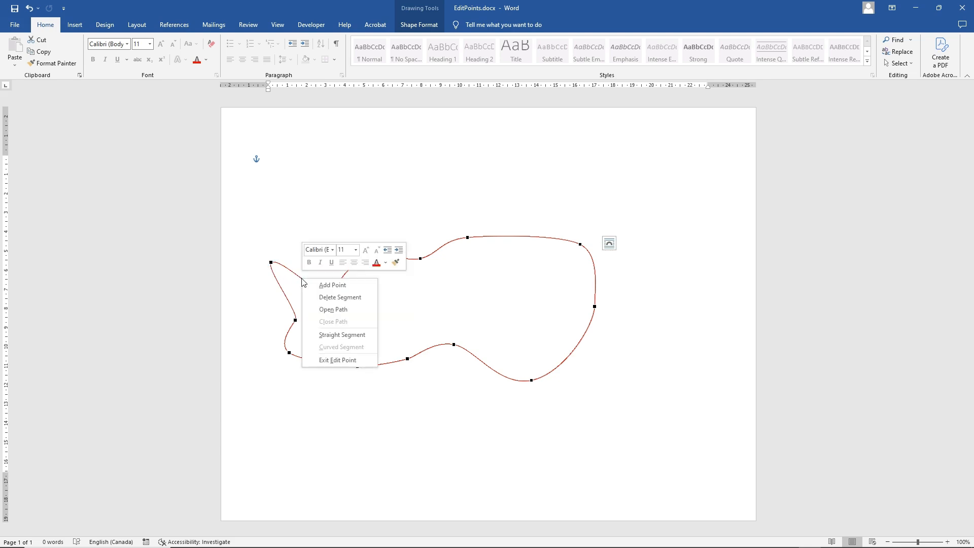
left_click(333, 285)
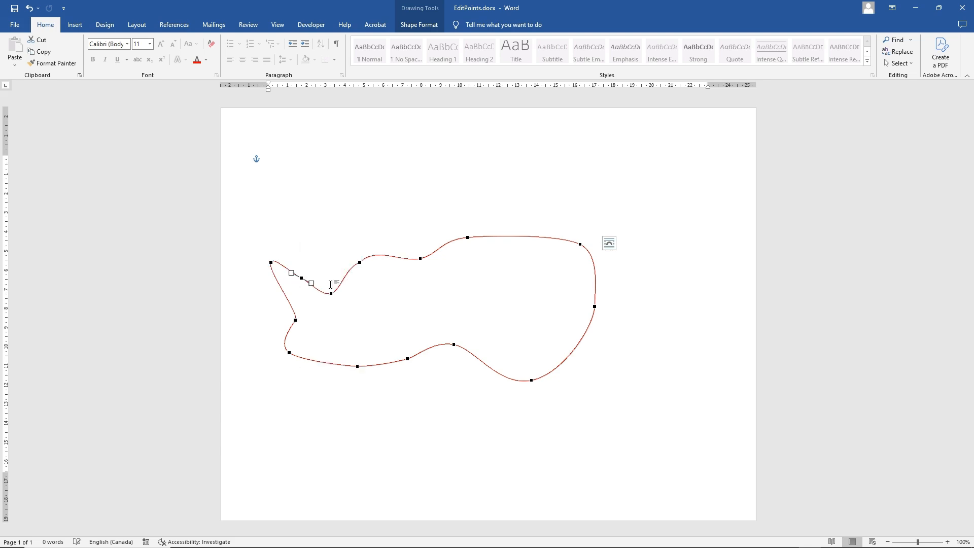
left_click_drag(302, 278, 298, 281)
left_click(271, 262)
left_click_drag(275, 255, 273, 253)
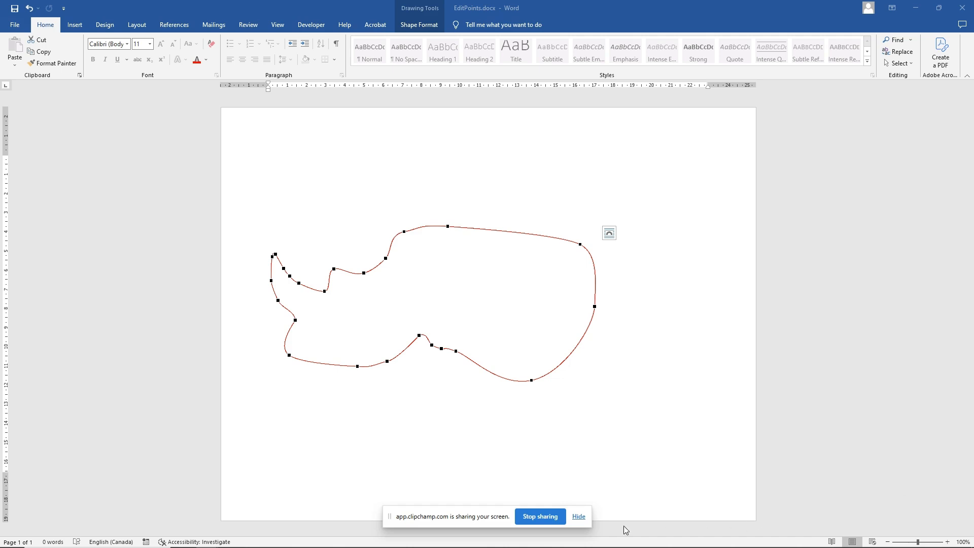
Step: Hide the screen-sharing notice and exit point editing on the horned outline
left_click(579, 516)
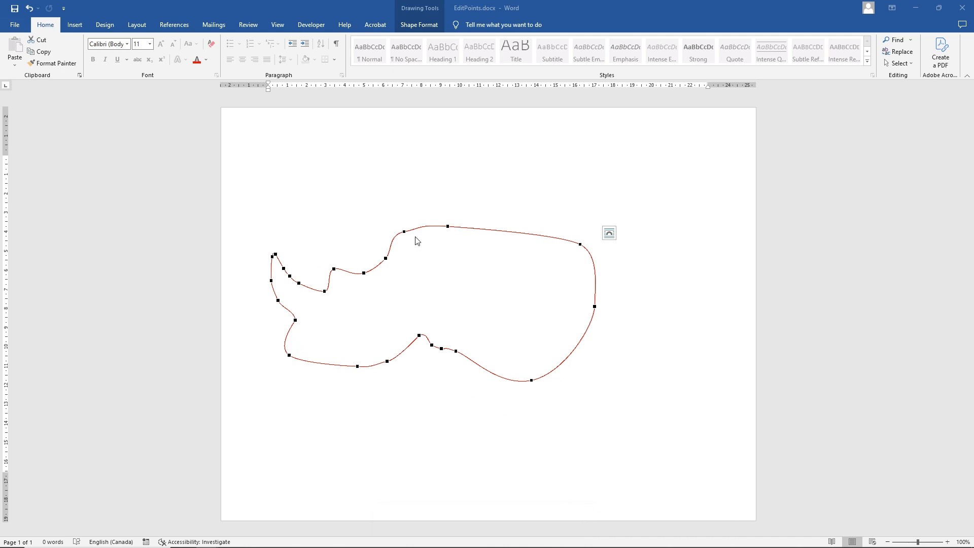
left_click(611, 238)
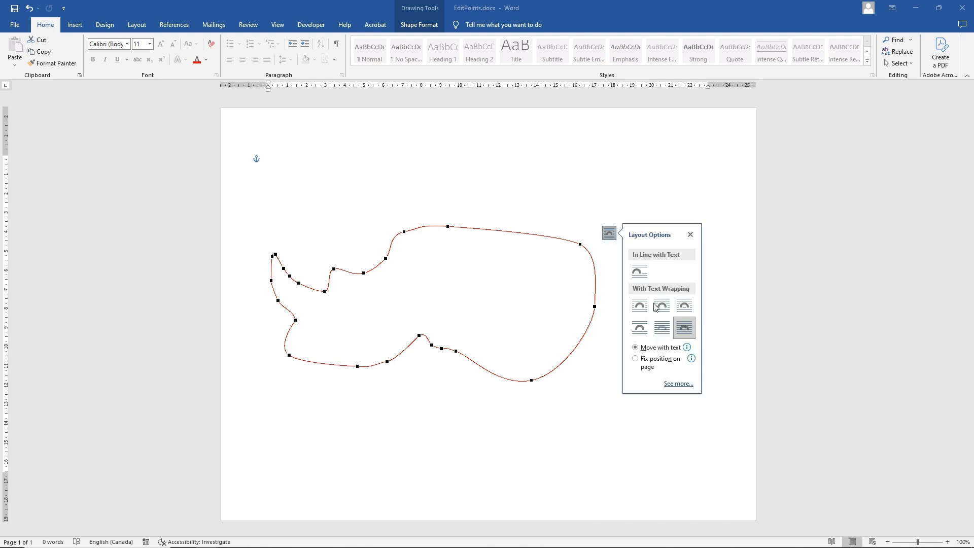
left_click(653, 420)
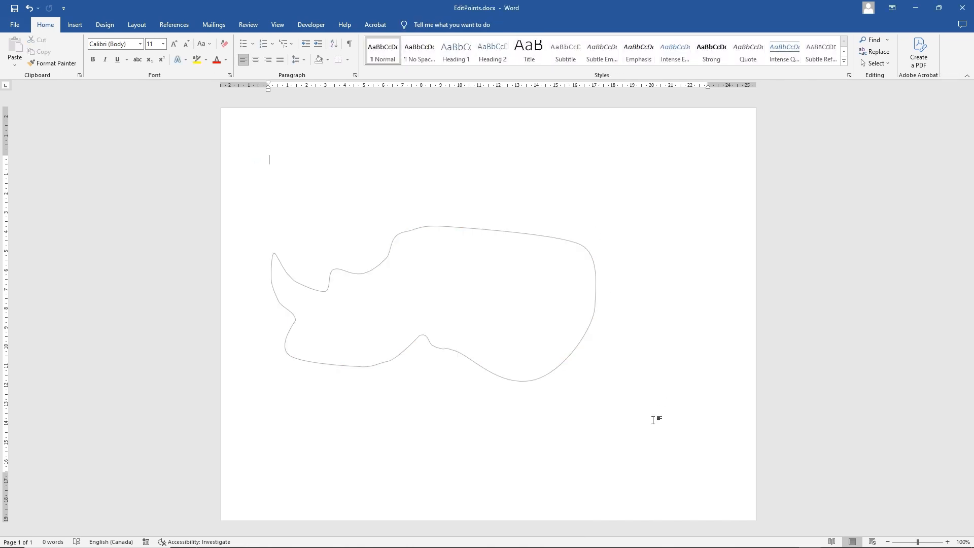
Step: Scale the horned outline down and place it near the upper-left part of the page
left_click(459, 232)
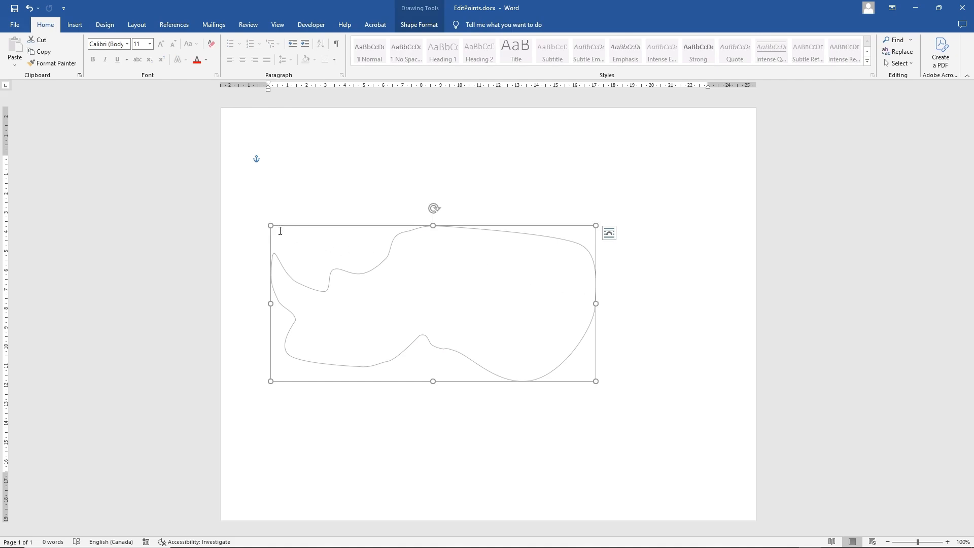
left_click_drag(270, 226, 295, 216)
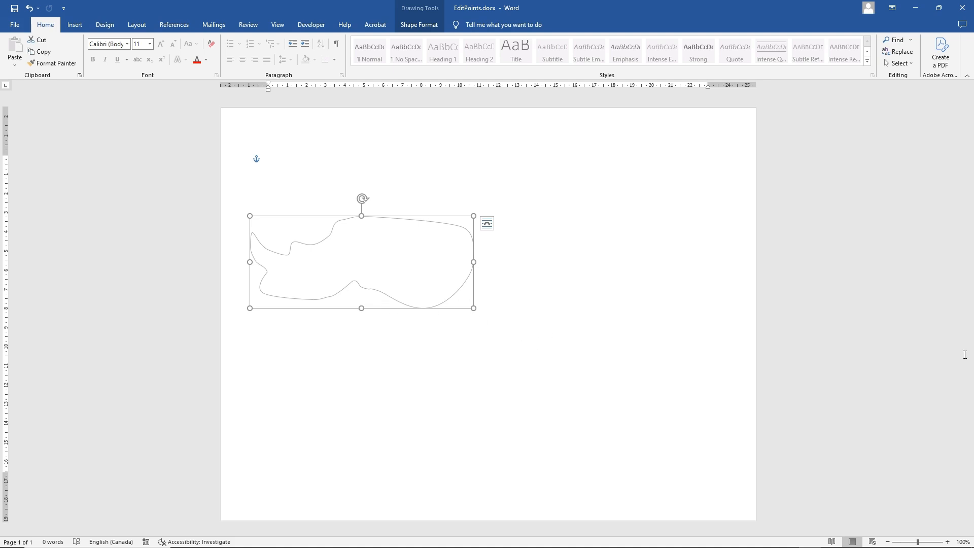
Step: Edit the points of the reduced outline again, adding a point along its upper edge
left_click(413, 222)
right_click(414, 222)
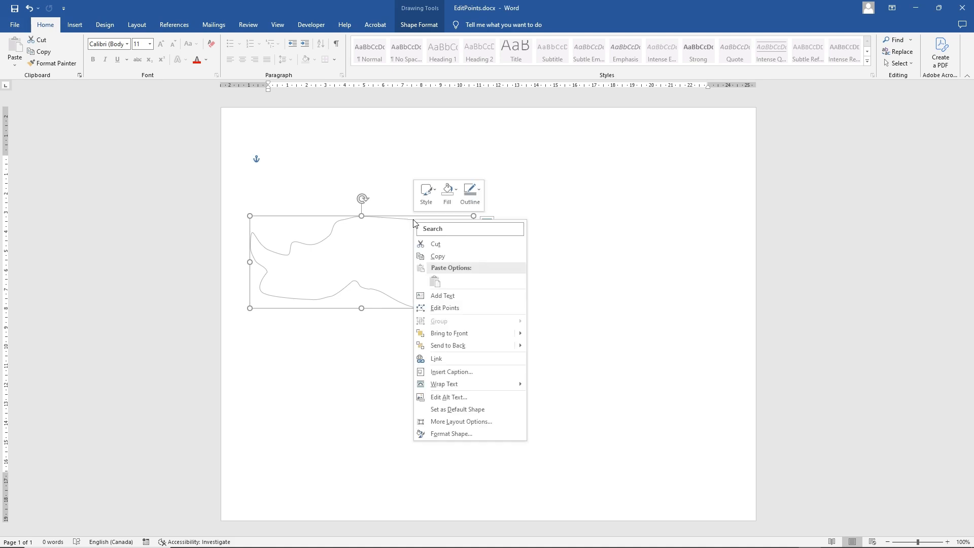
left_click(454, 308)
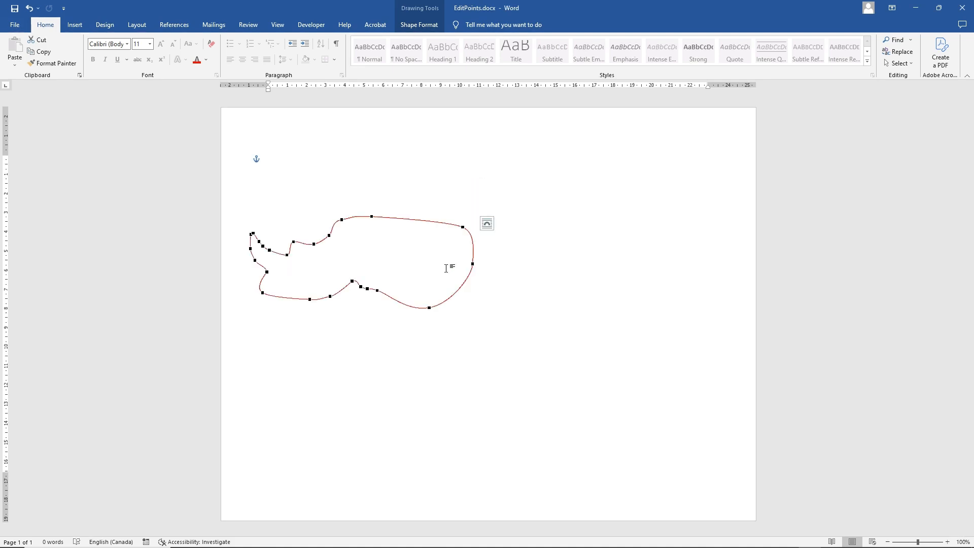
right_click(404, 219)
left_click(421, 227)
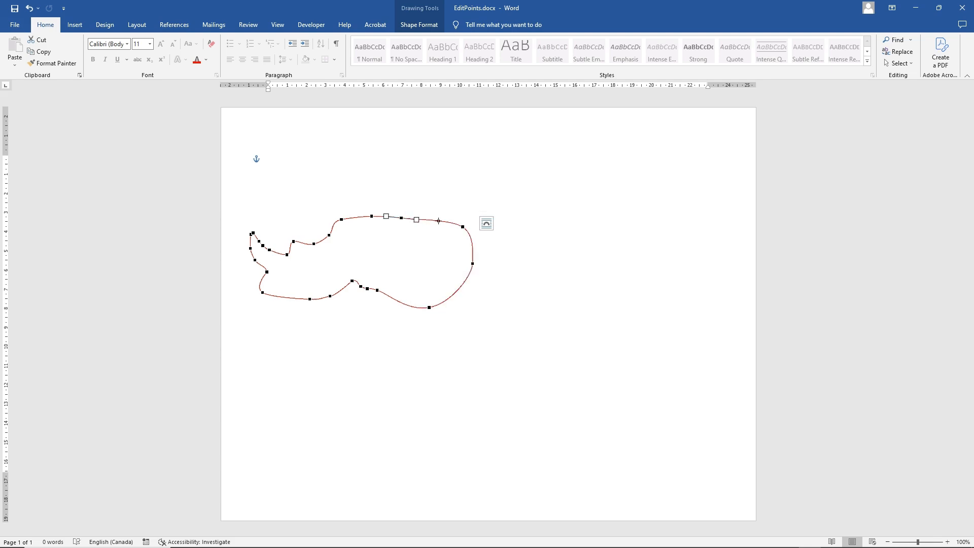
Step: Pull the outline's rear point far outward to lengthen the body, and add a point on its underside, moved down and outward
left_click_drag(473, 263, 697, 234)
right_click(558, 277)
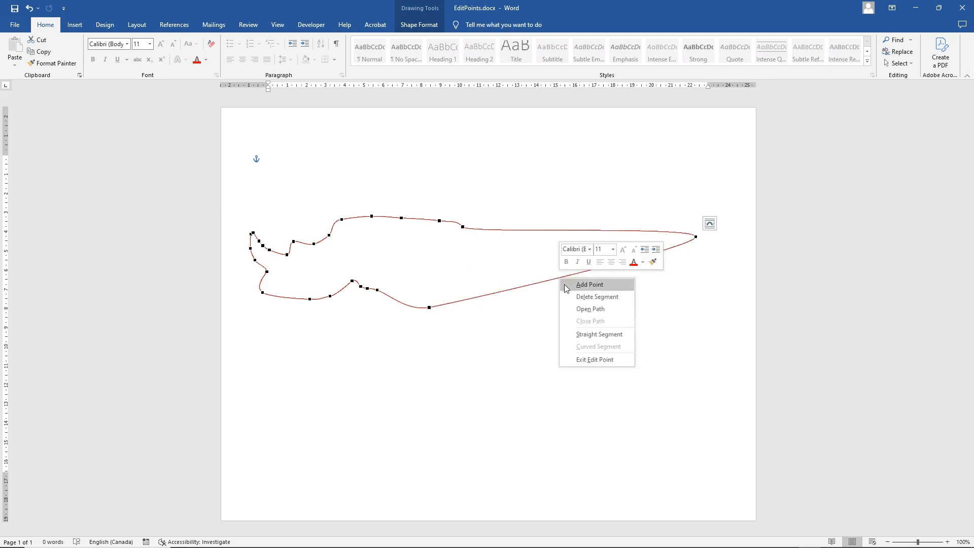
left_click(590, 284)
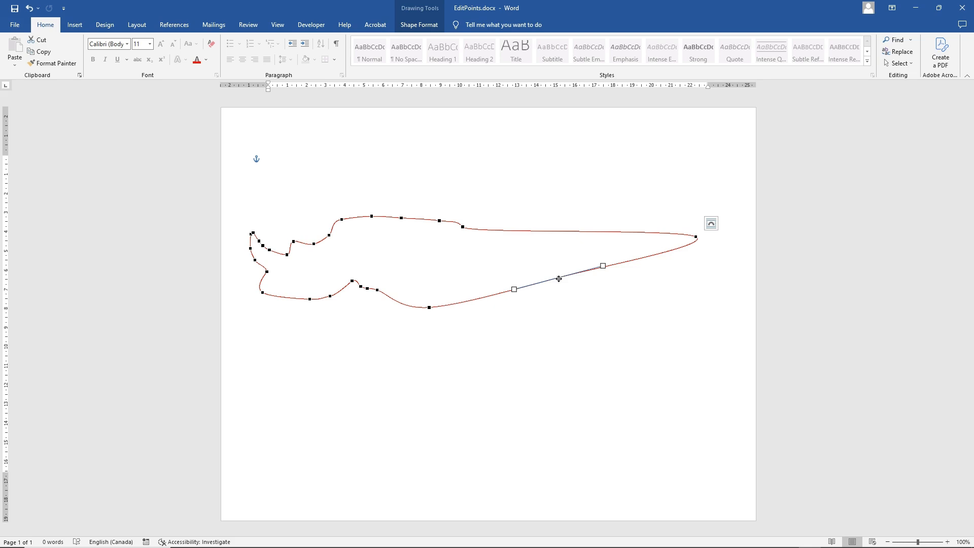
left_click_drag(558, 278, 605, 323)
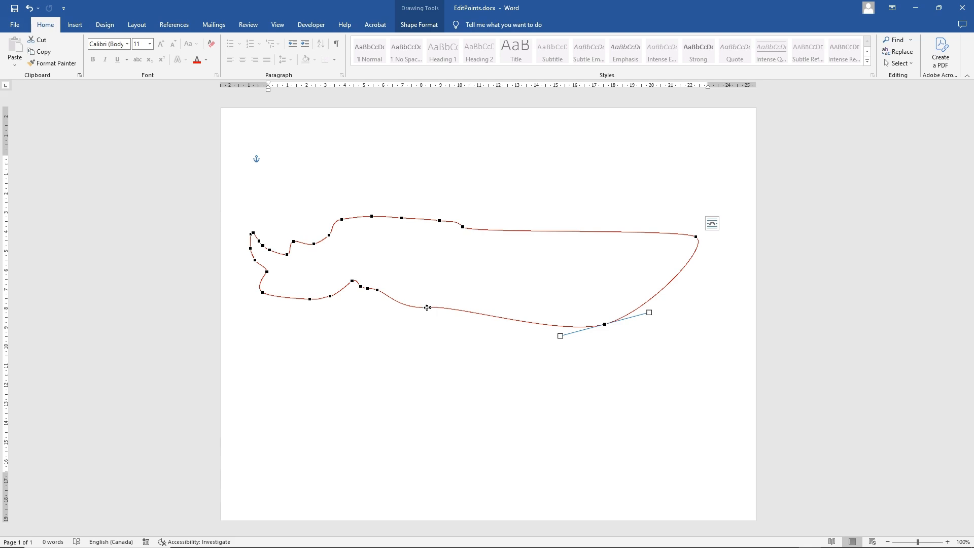
Step: Add another point on the underside and reposition the points behind the chin to form the neck and a deeper belly
right_click(489, 314)
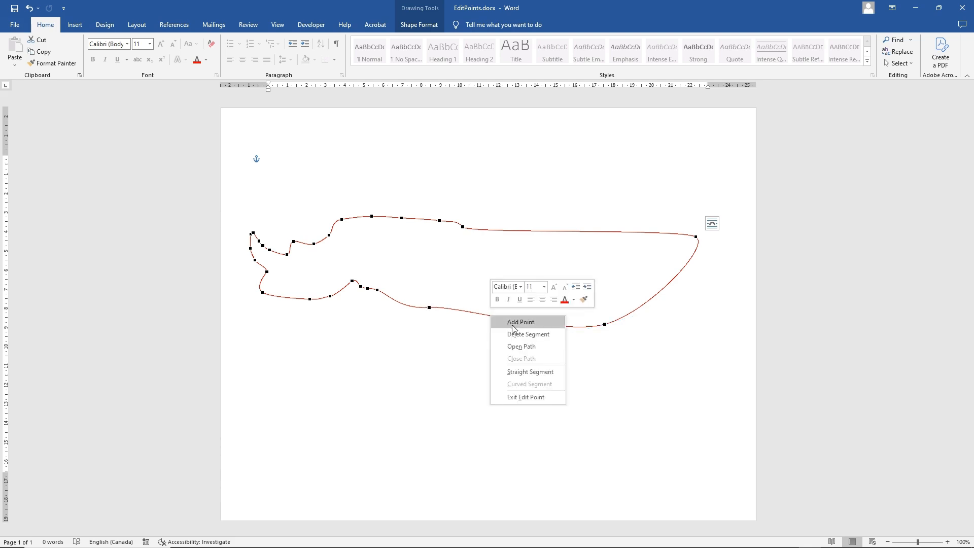
left_click(520, 322)
left_click_drag(489, 315, 396, 313)
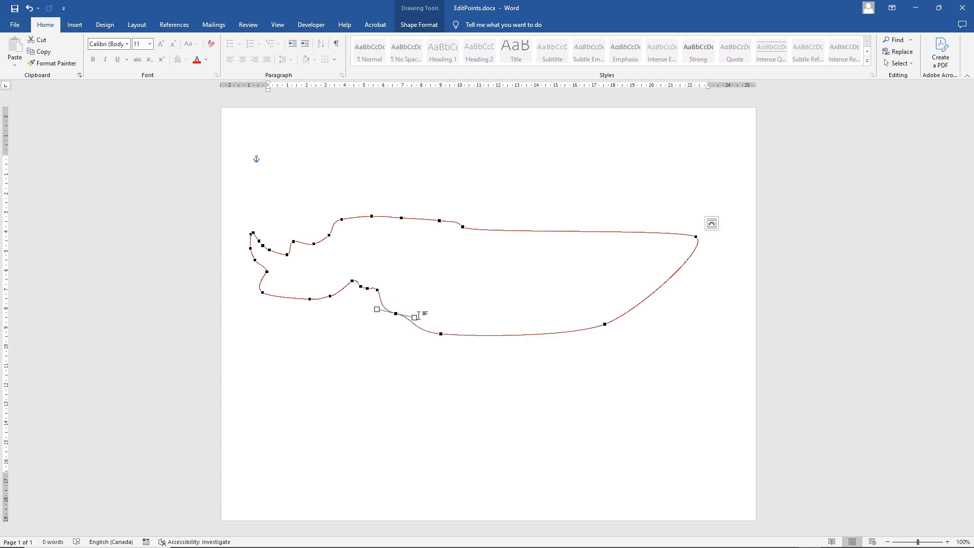
Step: Add a point along the rear part of the belly line and convert it to a smooth point
right_click(554, 333)
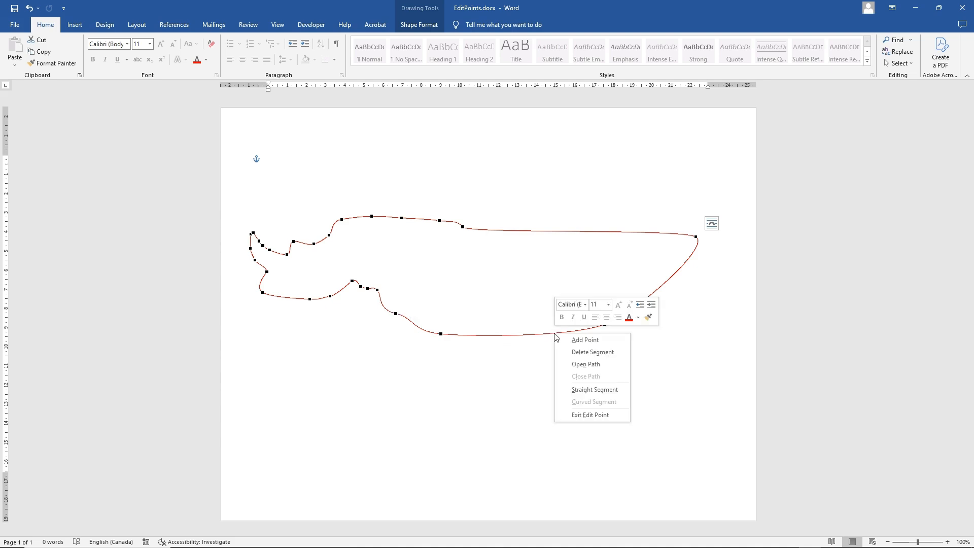
left_click(581, 341)
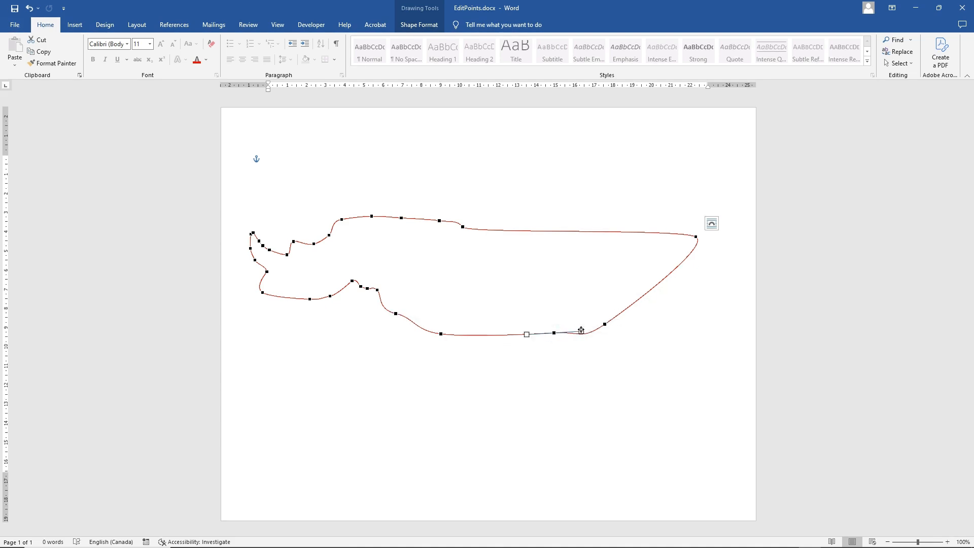
right_click(555, 334)
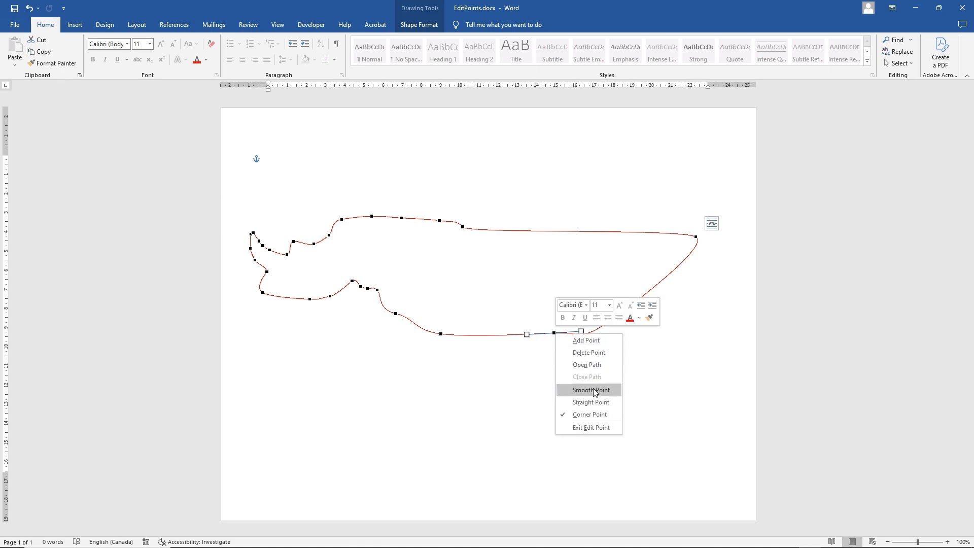
left_click(593, 389)
right_click(605, 324)
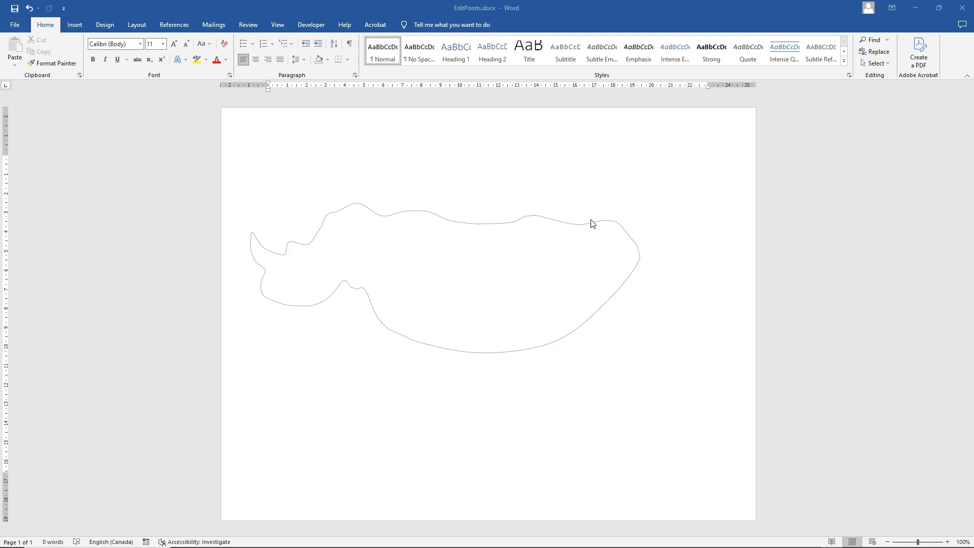
Step: Narrow the whole body outline slightly and deselect it
left_click(619, 225)
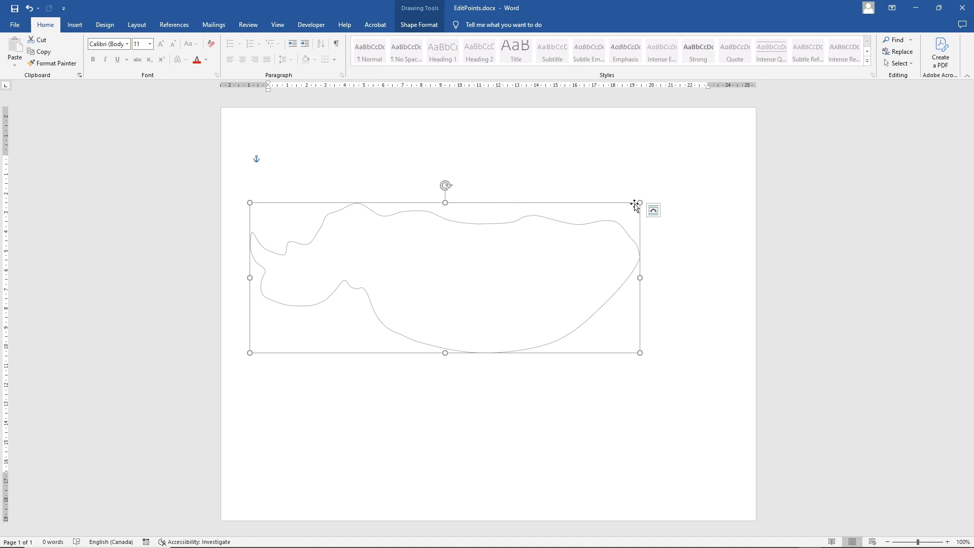
left_click_drag(640, 203, 637, 202)
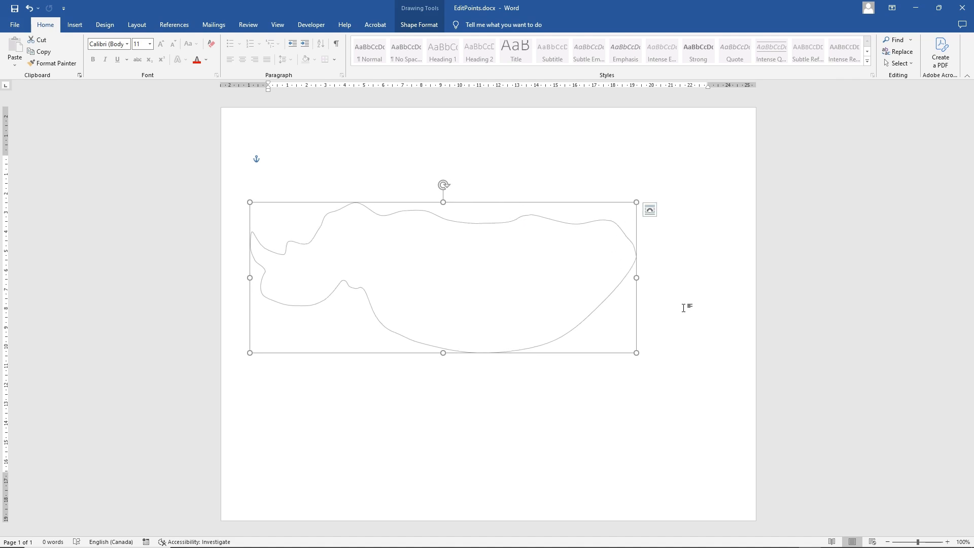
left_click(408, 303)
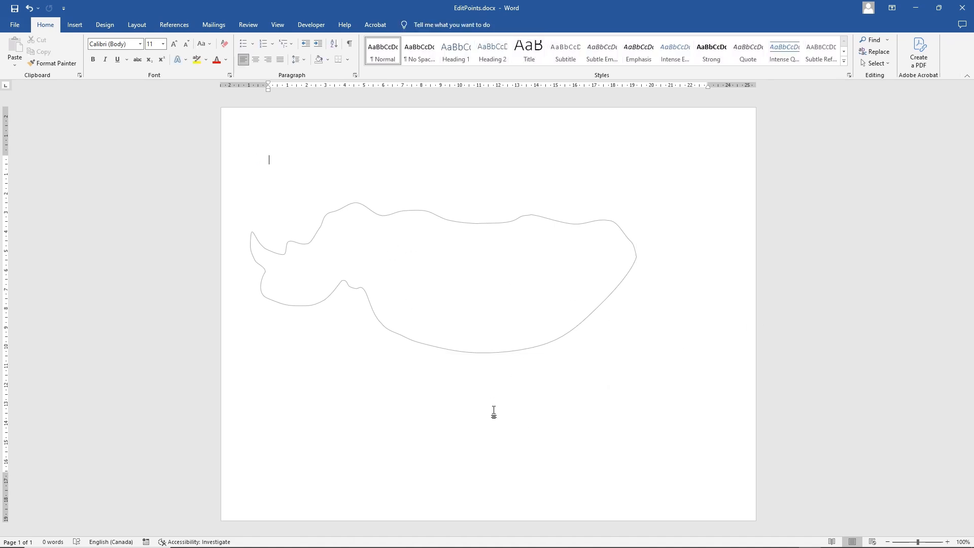
Step: Draw an oval about 5.19 cm wide and 1.88 cm high just below the rear of the body outline
left_click(75, 25)
left_click(145, 53)
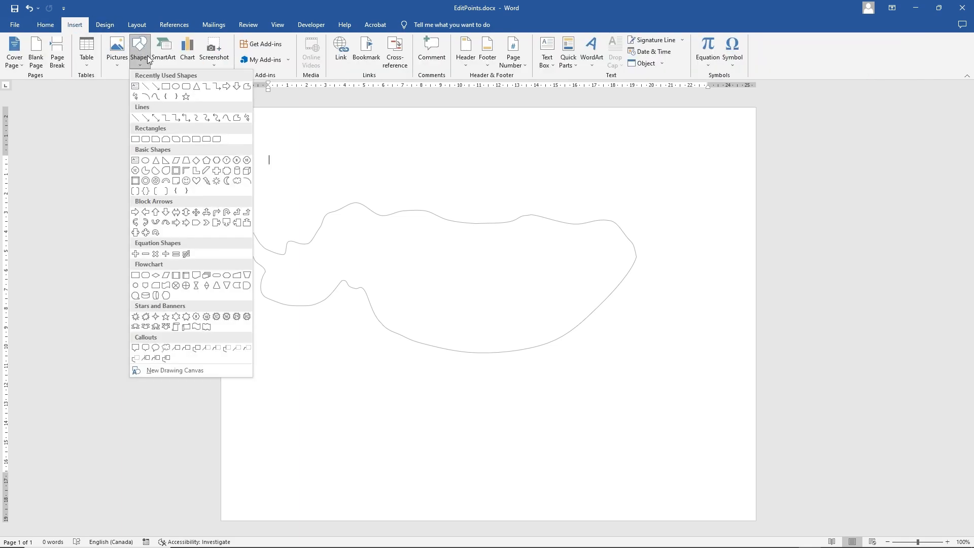
left_click(176, 87)
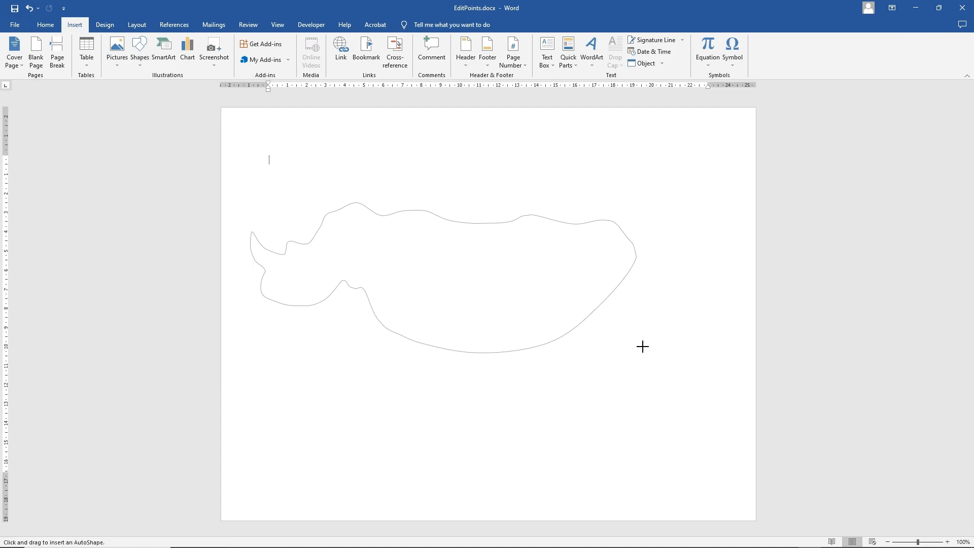
left_click_drag(643, 347, 543, 383)
Step: Remove the new oval's fill and give it a thin light grey outline matching the body
left_click(375, 41)
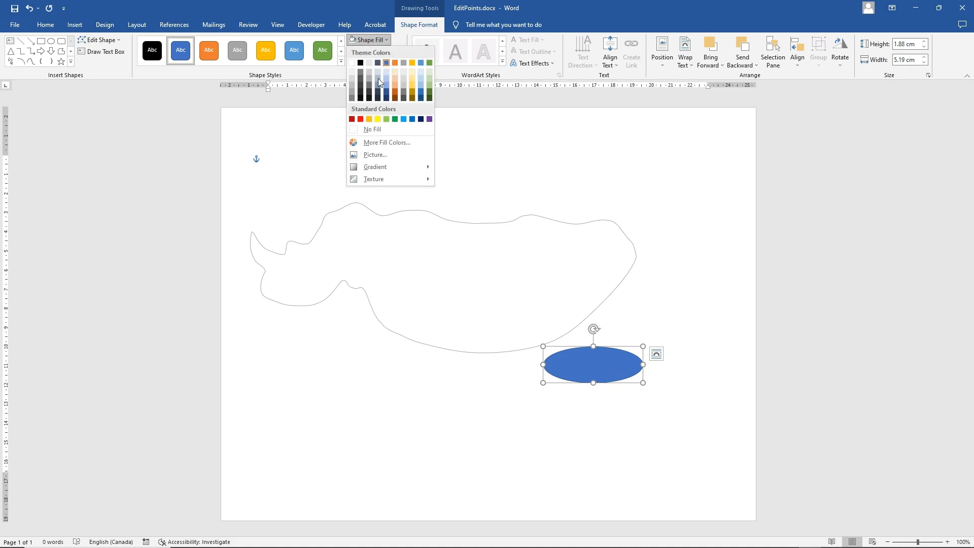
left_click(376, 130)
left_click(370, 42)
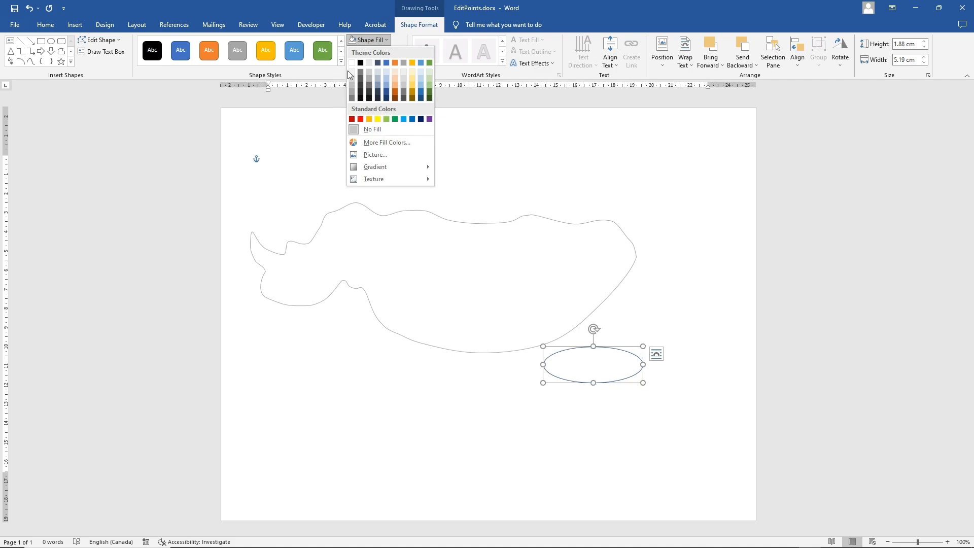
left_click(375, 34)
left_click(373, 51)
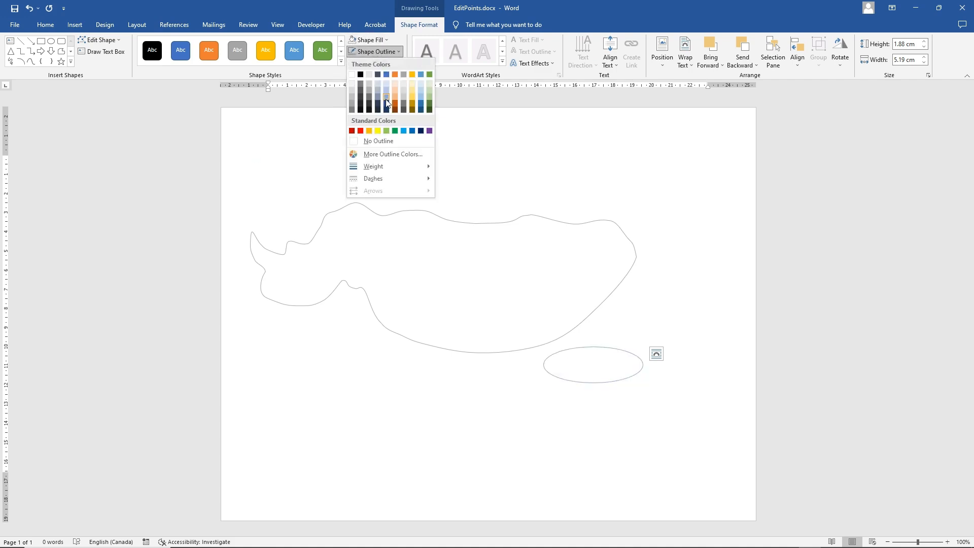
left_click(355, 91)
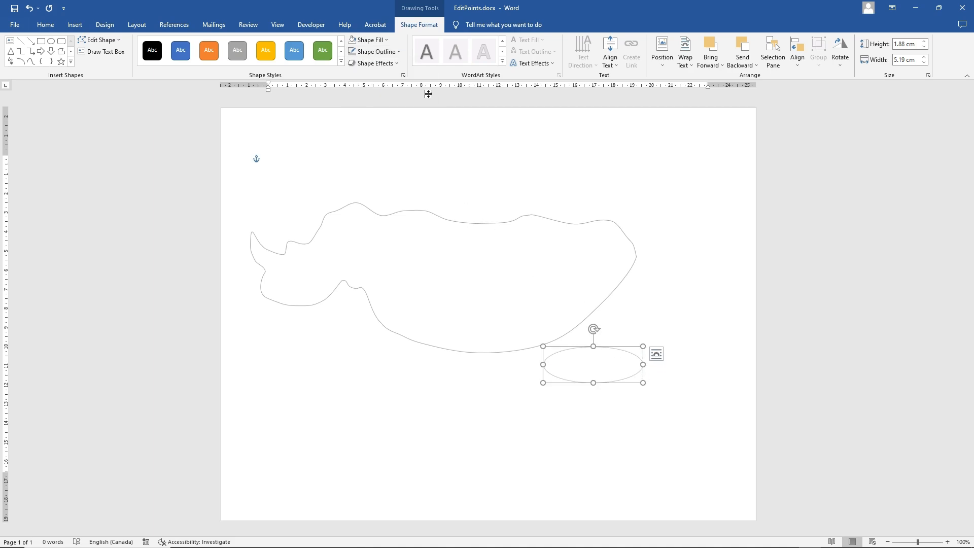
left_click(384, 53)
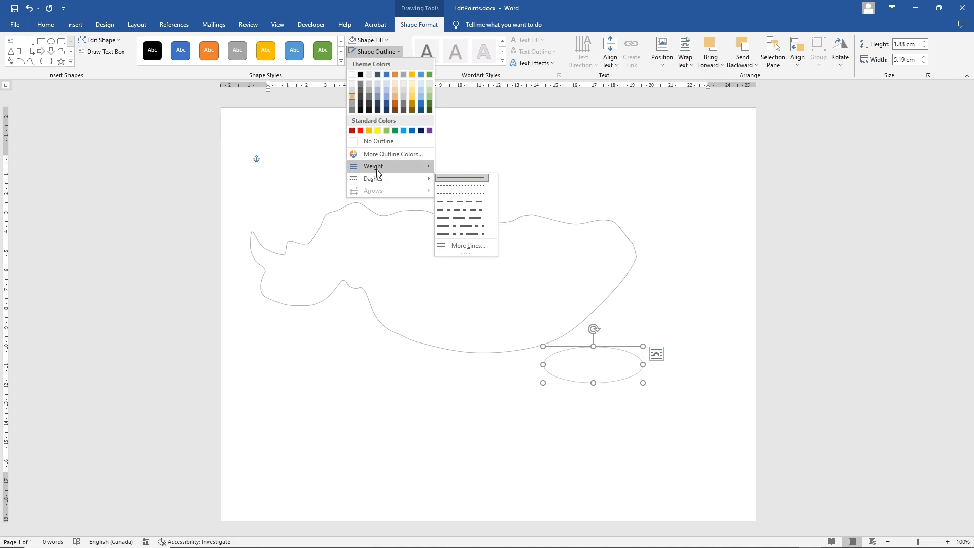
mouse_move(376, 169)
left_click(466, 174)
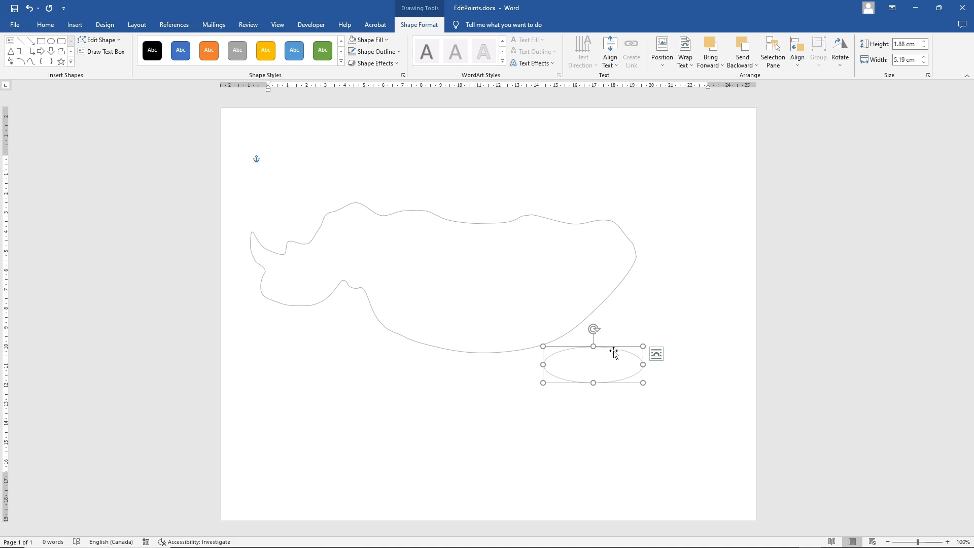
Step: Tilt the oval diagonally with its right end up and move it above the body's upper edge
left_click_drag(594, 329, 572, 339)
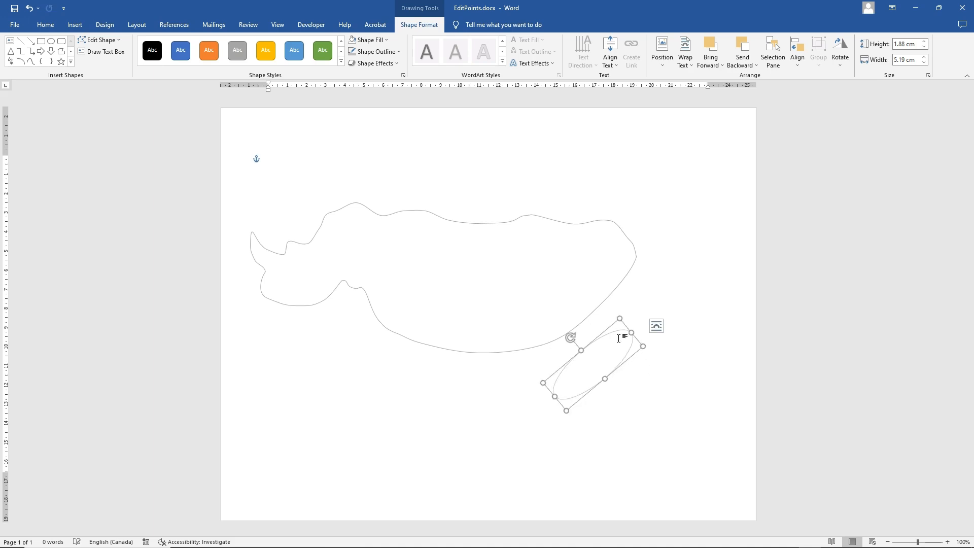
left_click_drag(623, 363, 494, 162)
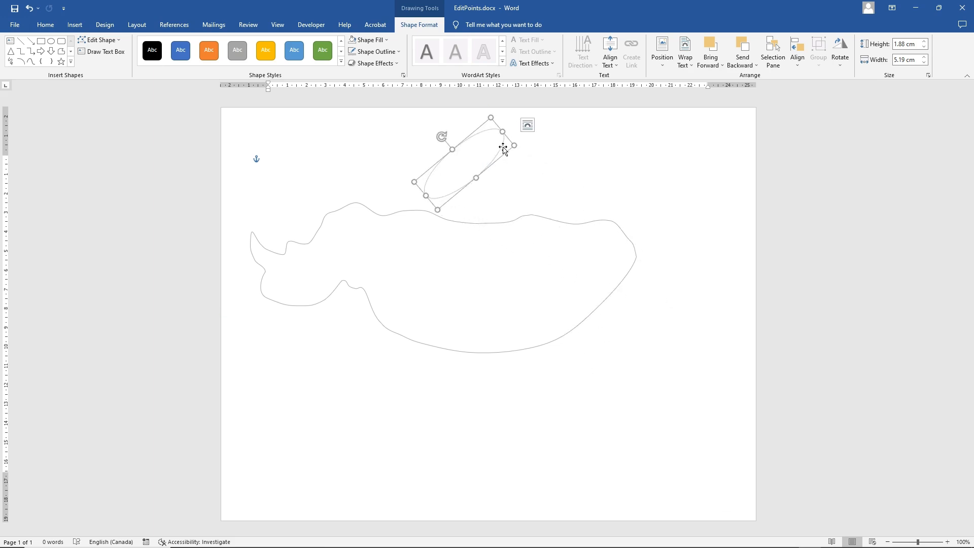
Step: Edit the tilted oval's points, adding one each near the upper end of its right side, on its lower edge and on its left side
right_click(500, 148)
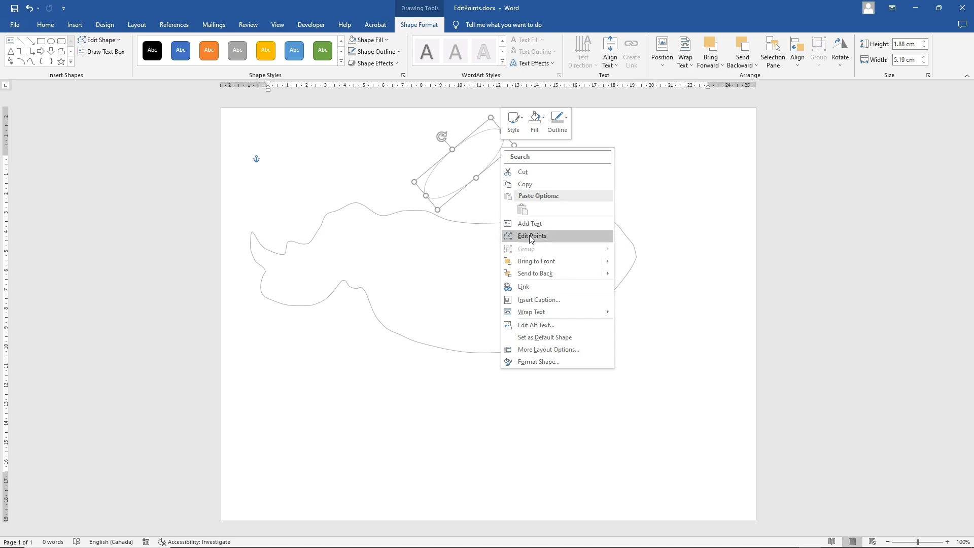
left_click(530, 235)
right_click(495, 155)
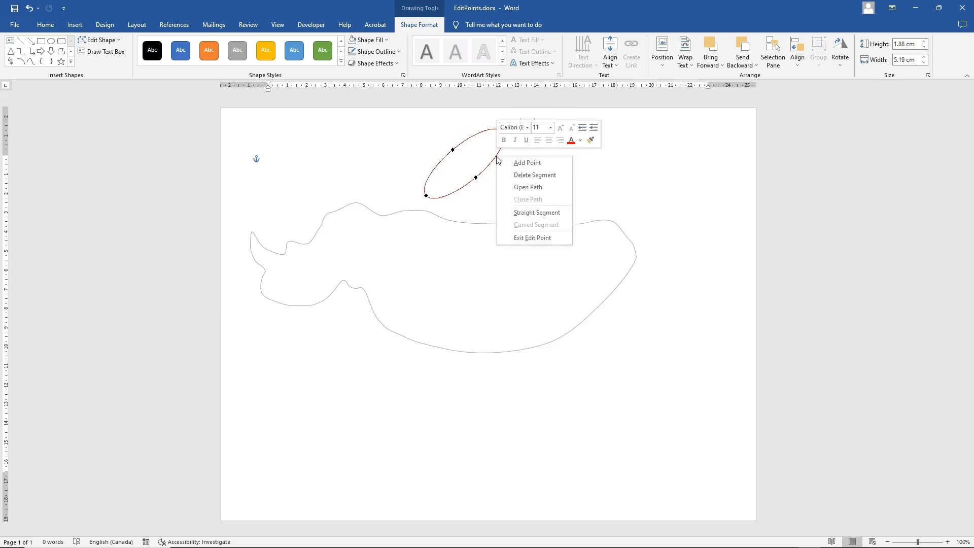
left_click(521, 163)
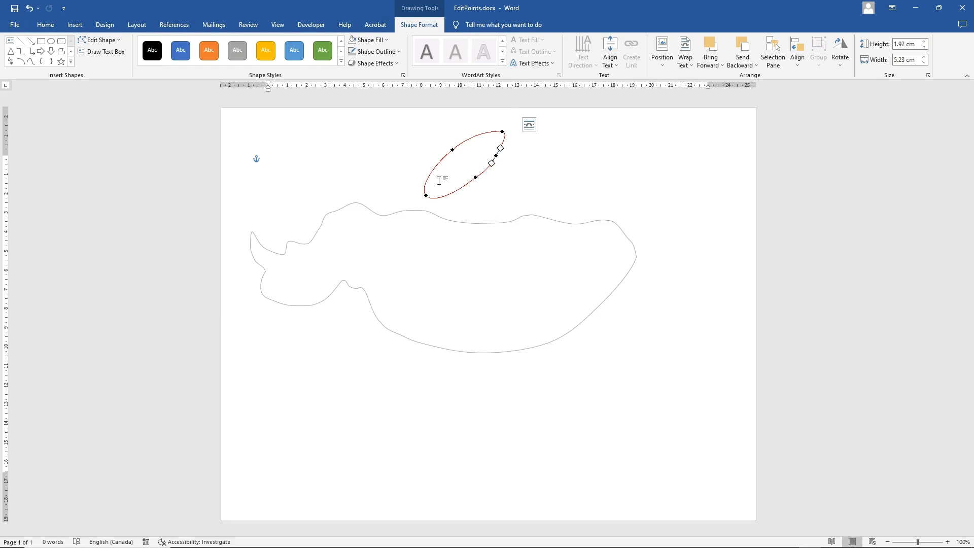
right_click(447, 196)
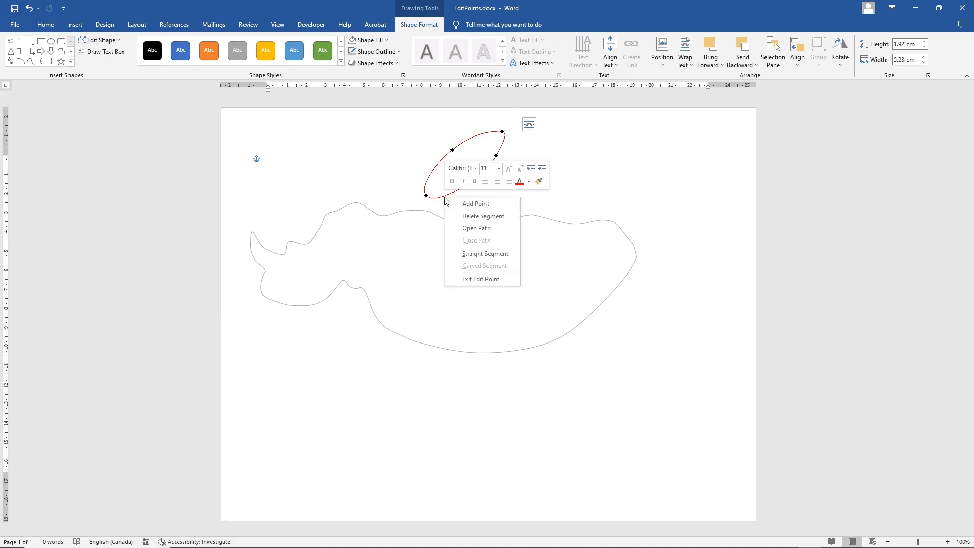
left_click(470, 205)
right_click(427, 180)
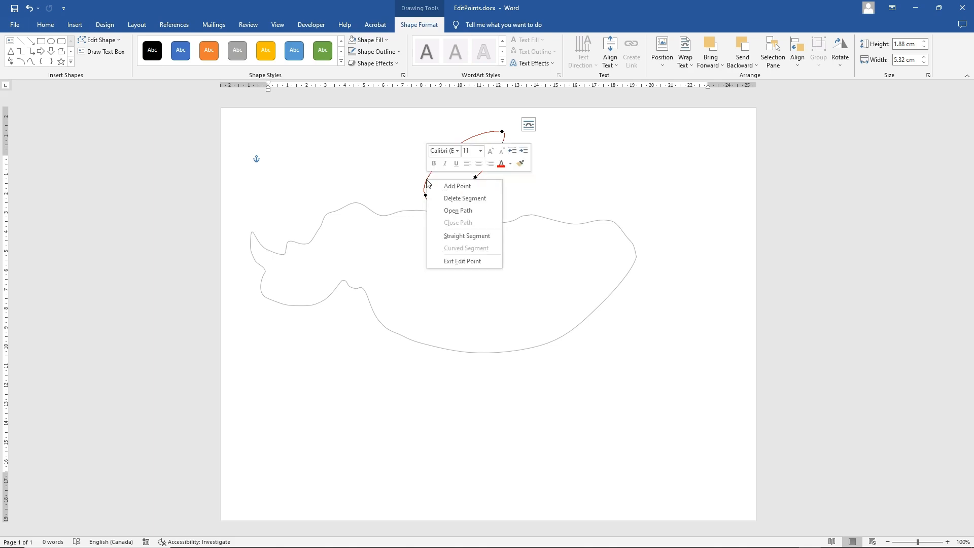
left_click(451, 186)
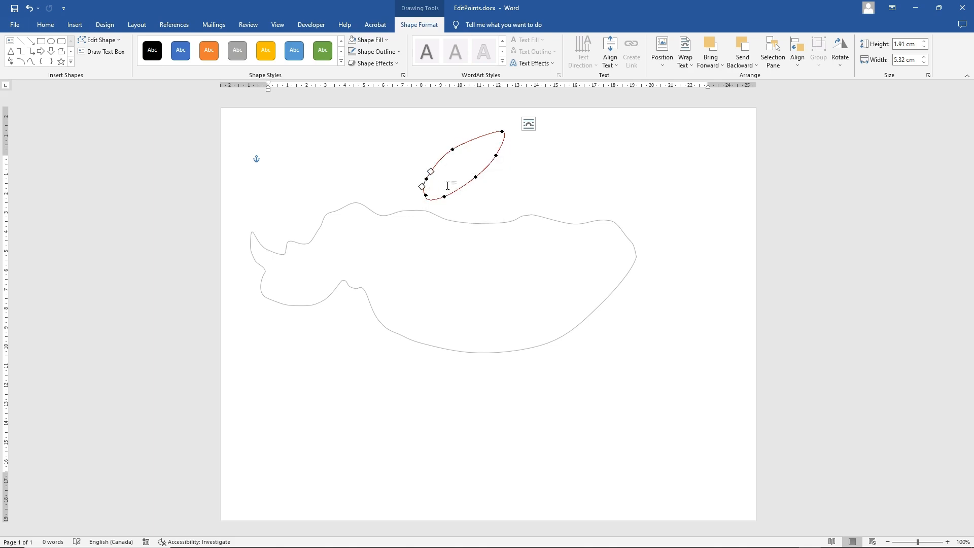
Step: Reopen point editing on the tilted oval and add a point on its upper edge near the tip
right_click(479, 140)
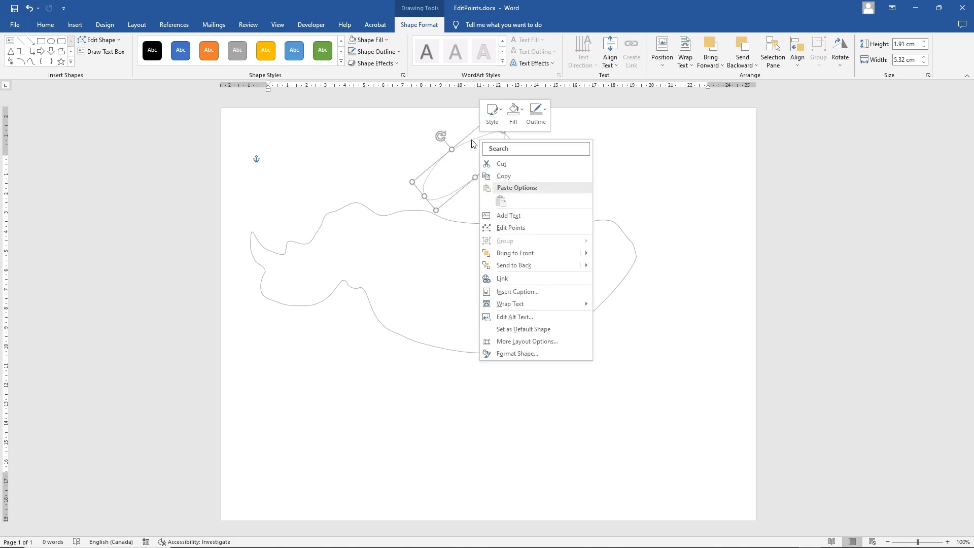
right_click(471, 140)
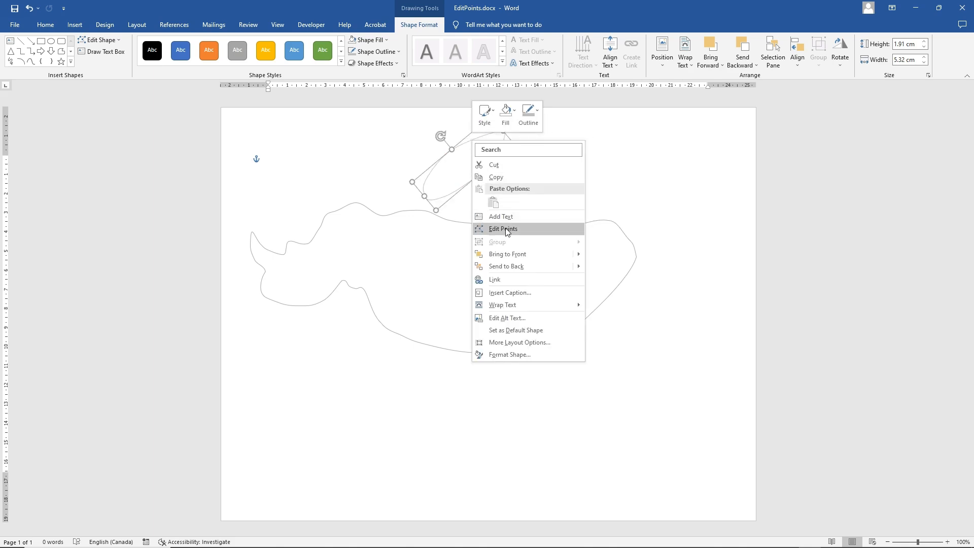
left_click(504, 229)
right_click(484, 138)
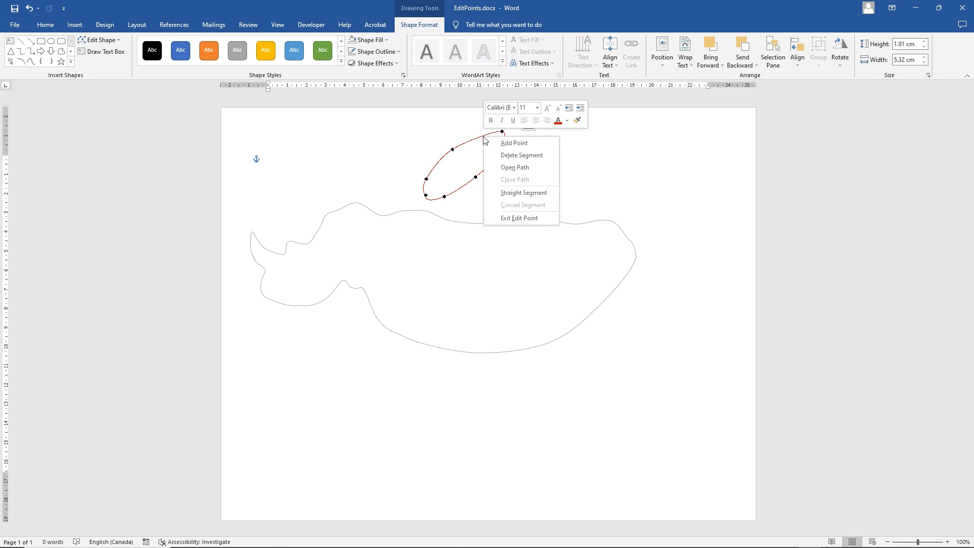
left_click(511, 143)
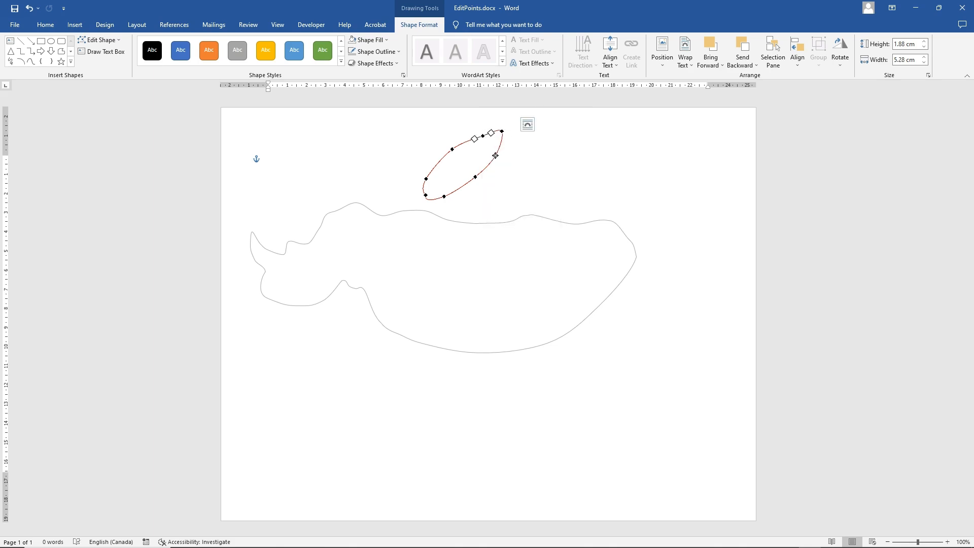
Step: Reshape the tilted oval into a pointed ear by moving the points at its upper tip, right side and upper edge
left_click_drag(482, 136, 505, 135)
left_click(496, 154)
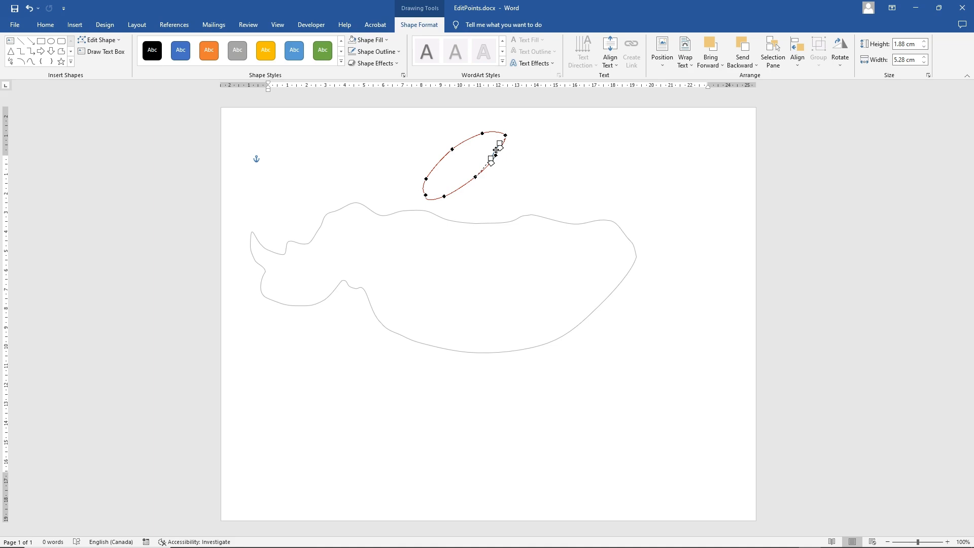
left_click_drag(496, 150, 498, 146)
left_click_drag(482, 133, 475, 137)
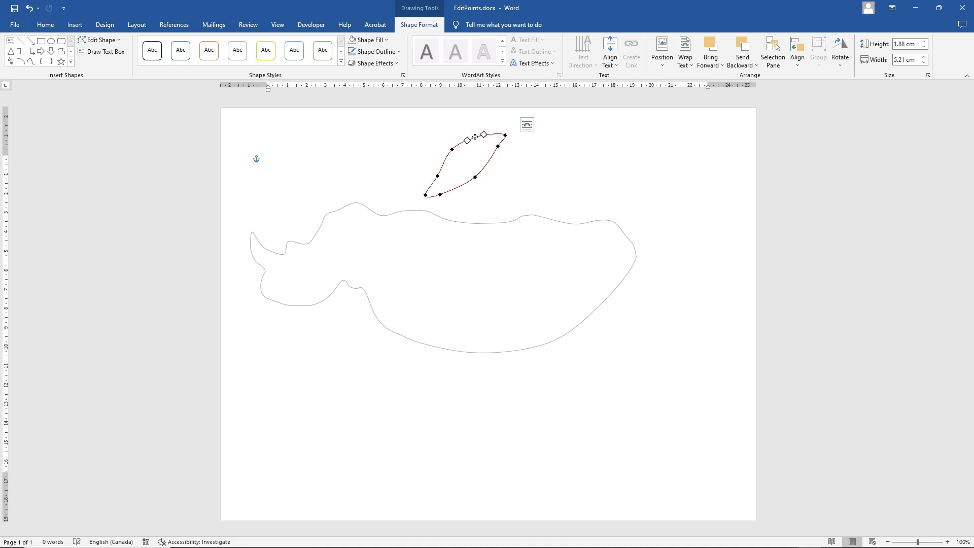
left_click(505, 134)
left_click_drag(496, 131, 491, 146)
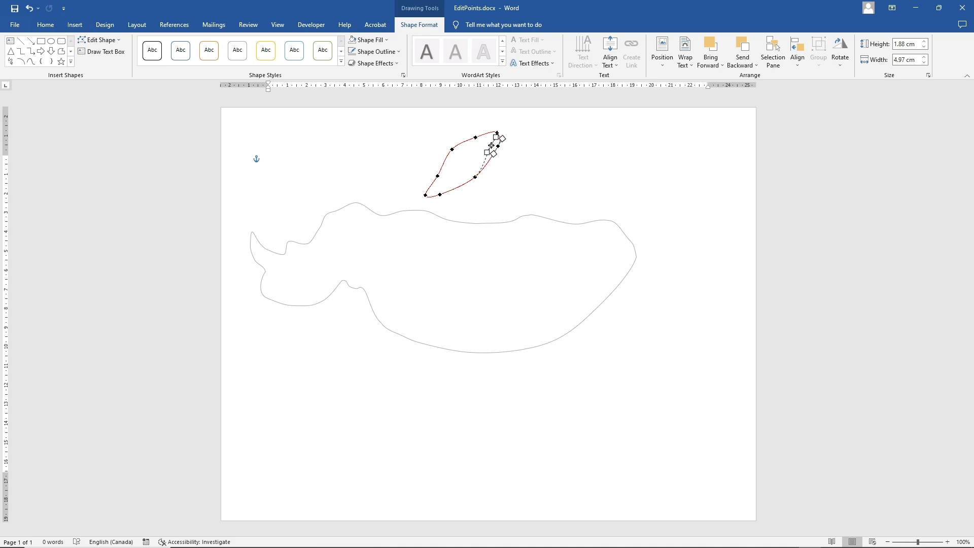
left_click(468, 182)
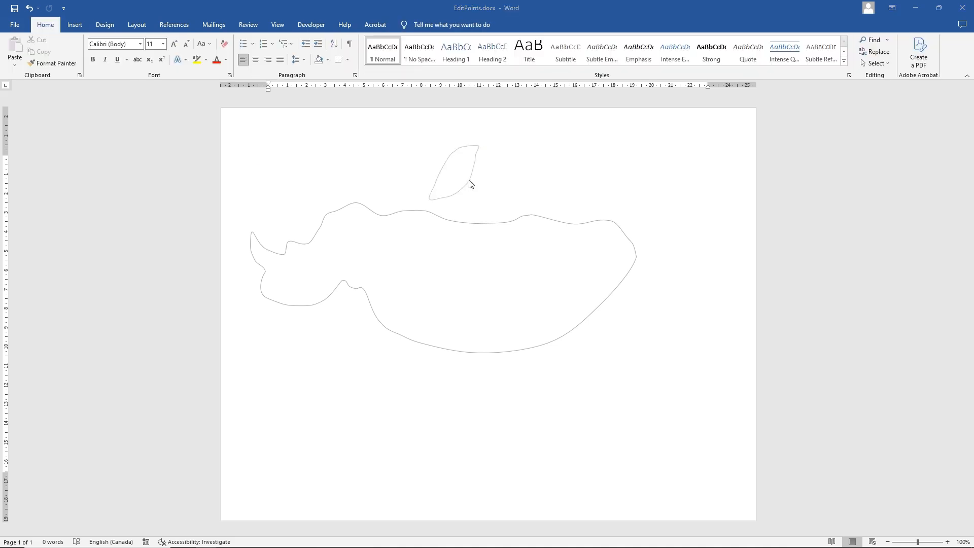
Step: Shrink the ear to about 1.05 cm high by 2.31 cm wide and move it onto the top of the head
left_click(470, 178)
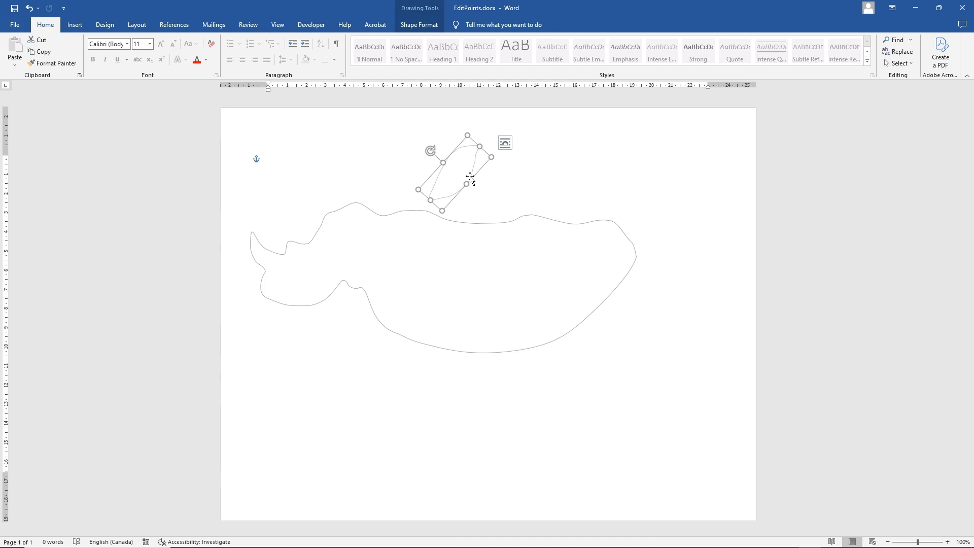
left_click_drag(468, 137, 433, 166)
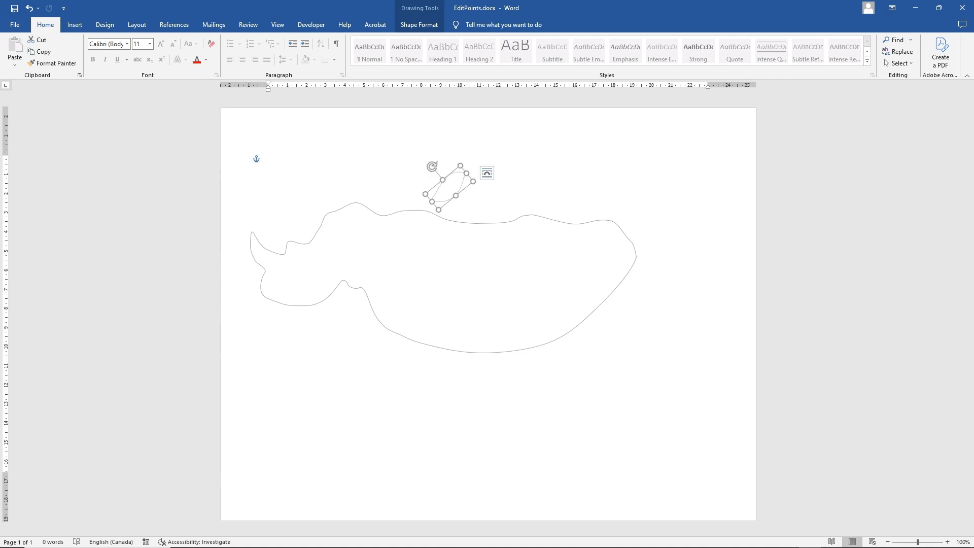
left_click(451, 178)
left_click_drag(450, 175, 360, 195)
Step: Edit the body's points, adding one on each side of the head's top bump and pulling the bump up into a peak
left_click(333, 211)
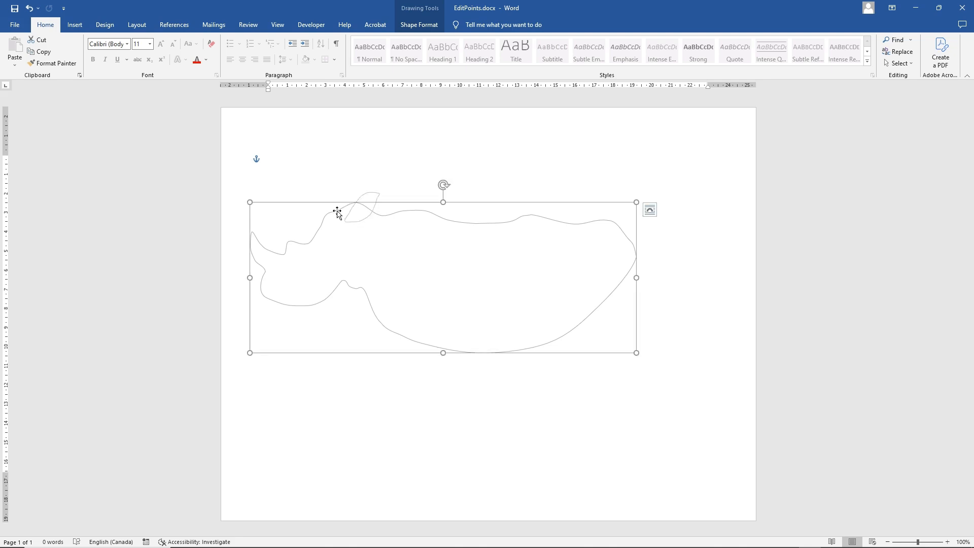
right_click(337, 212)
left_click(369, 299)
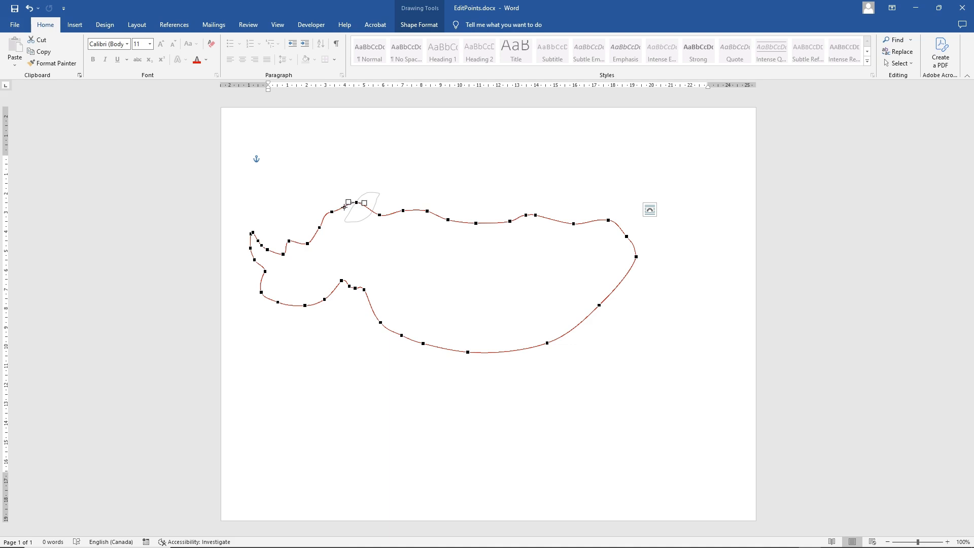
right_click(344, 207)
left_click(361, 213)
right_click(365, 207)
left_click(386, 214)
left_click_drag(355, 202, 361, 196)
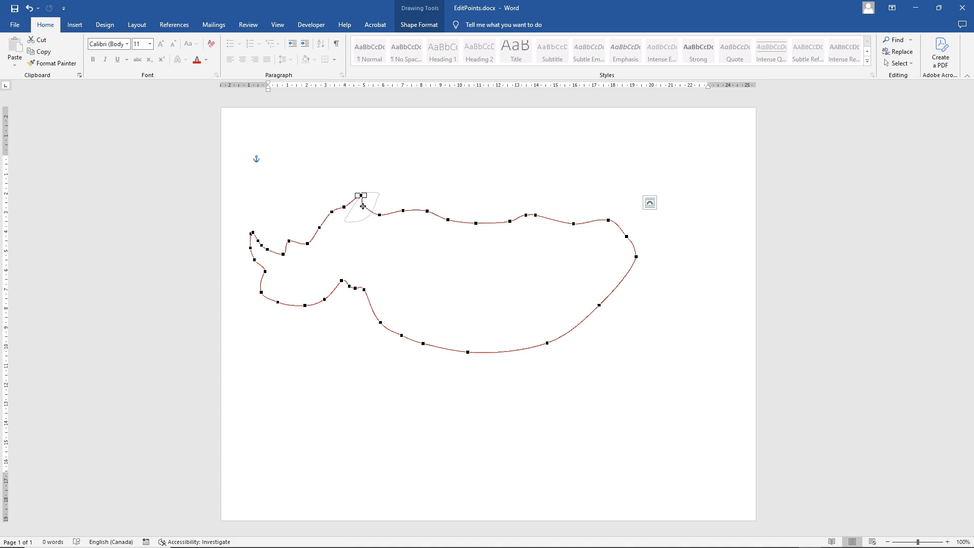
mouse_move(363, 206)
left_mouse_down()
mouse_move(351, 212)
mouse_move(368, 205)
mouse_move(360, 194)
left_mouse_up()
left_click(404, 223)
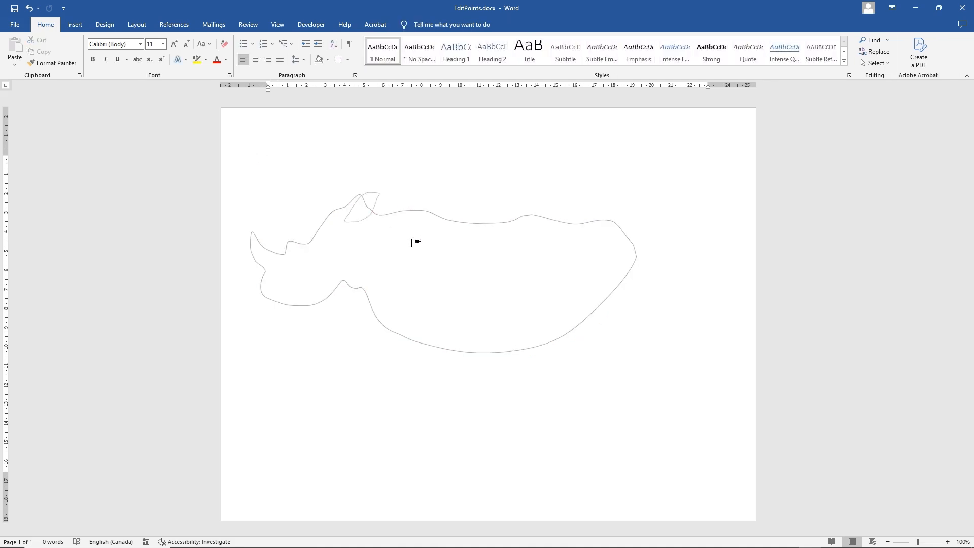
Step: Bring the ear to the front and give it a light grey gradient fill that is darker at its lower end
right_click(364, 218)
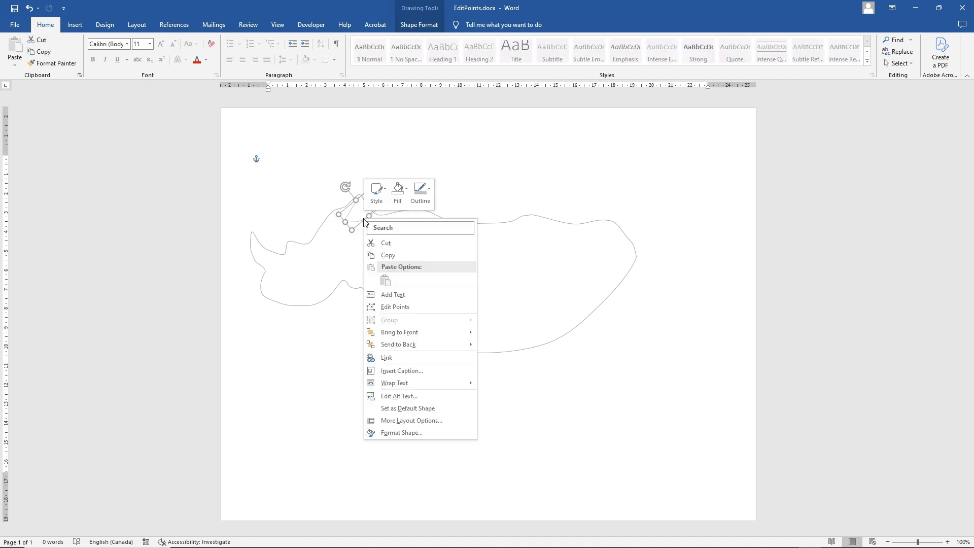
left_click(398, 332)
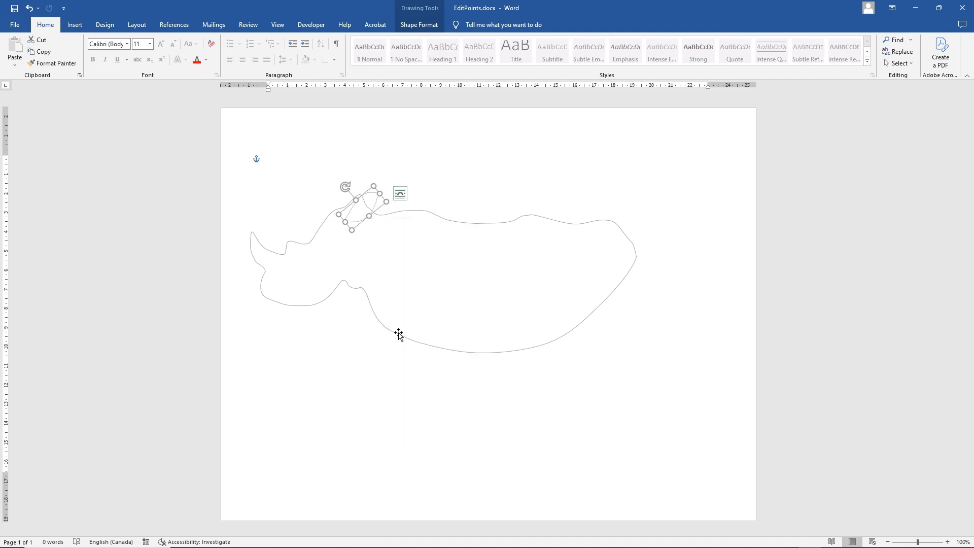
left_click(413, 25)
left_click(382, 41)
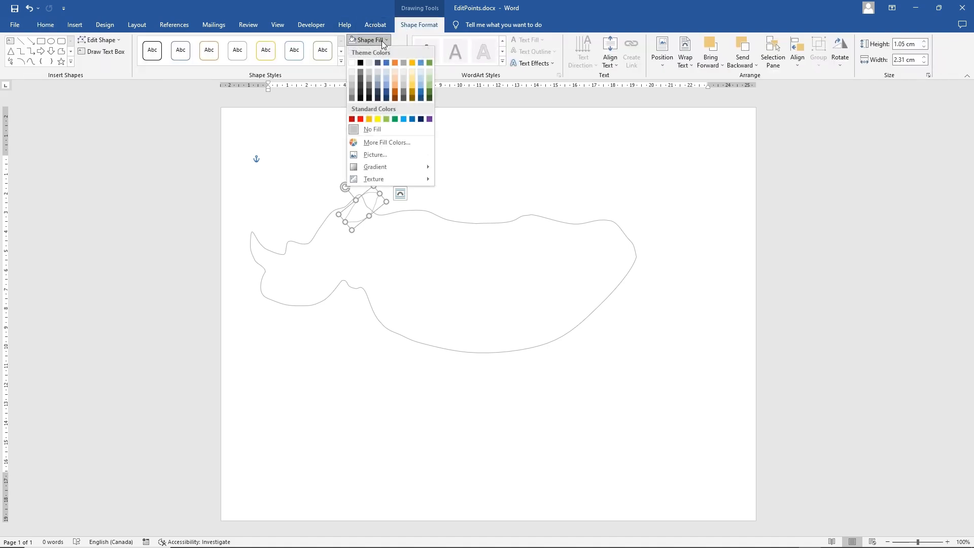
left_click(355, 71)
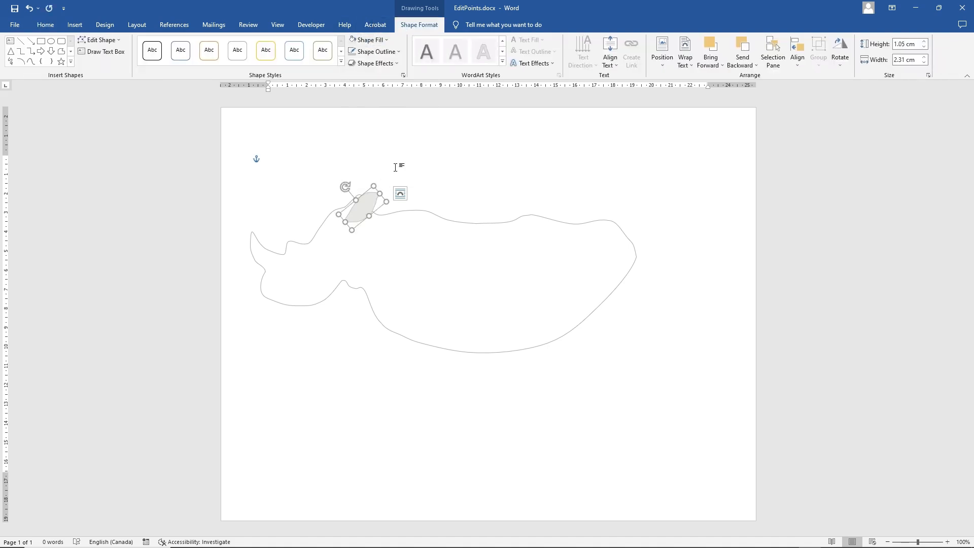
left_click(377, 43)
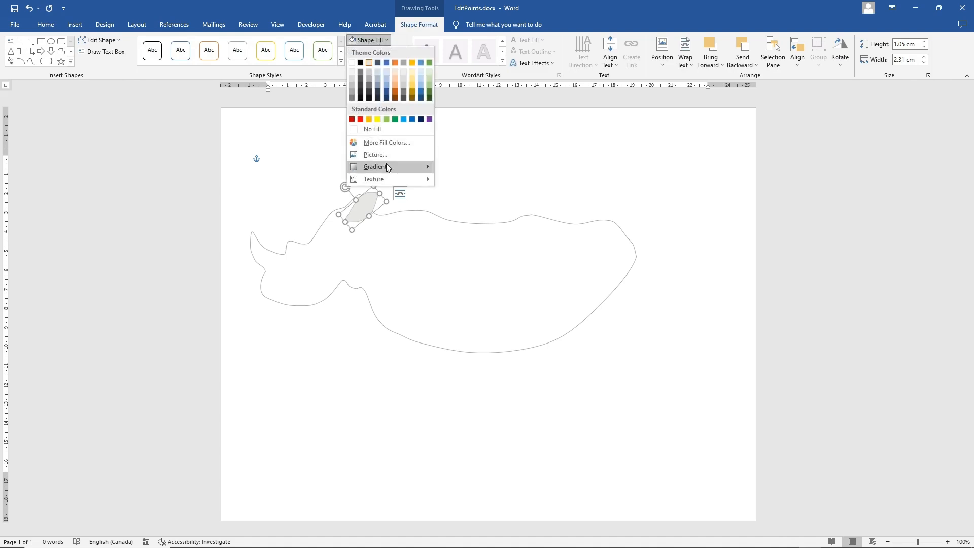
mouse_move(389, 168)
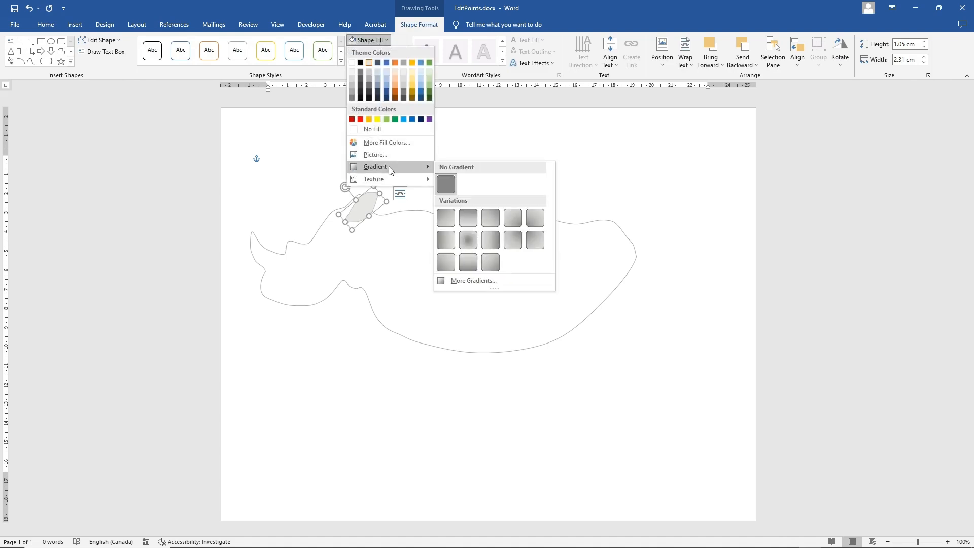
left_click(449, 242)
left_click(450, 176)
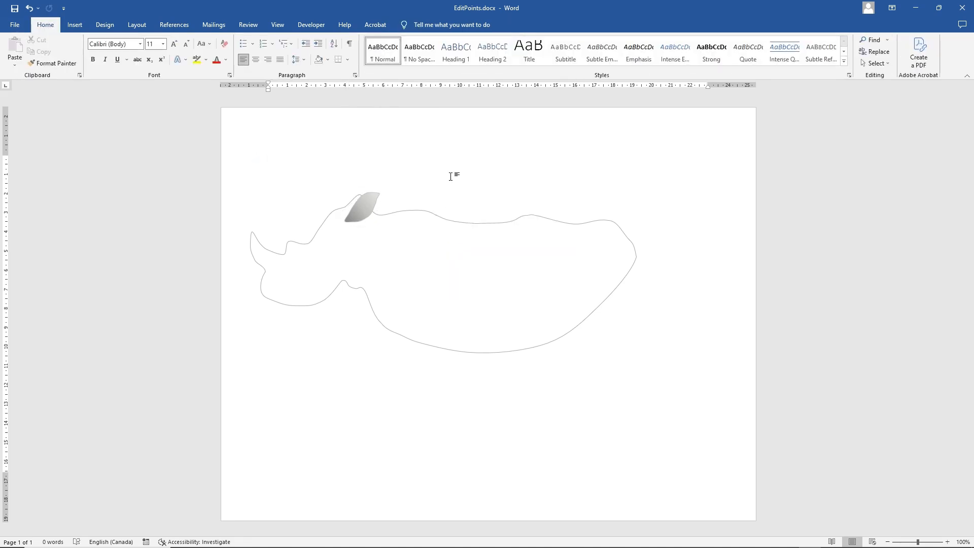
Step: Change the ear's outline to a darker grey
left_click(358, 208)
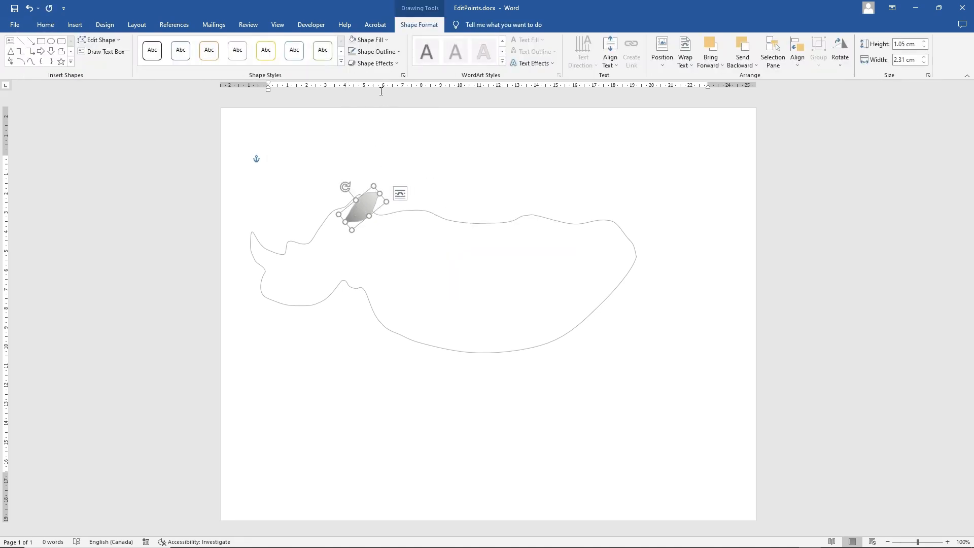
left_click(376, 51)
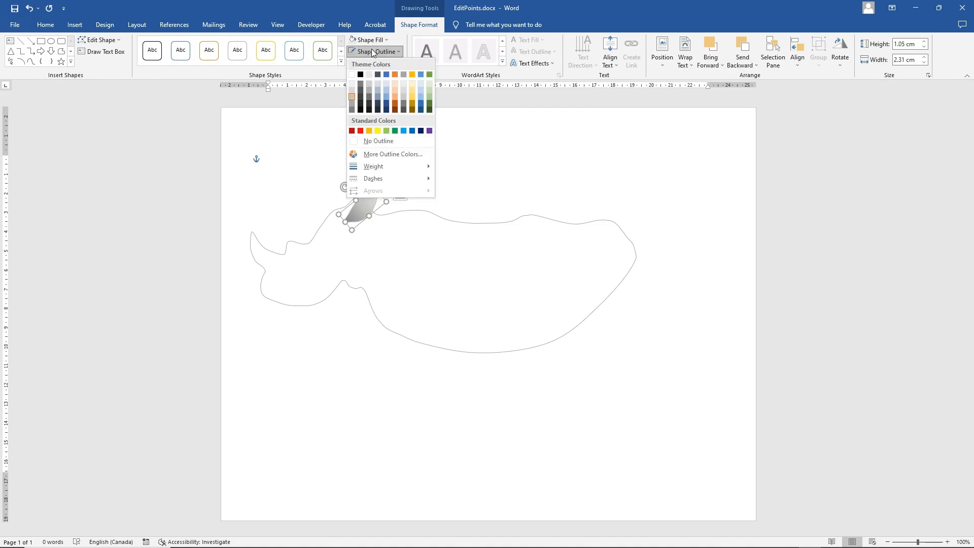
left_click(352, 111)
left_click(355, 195)
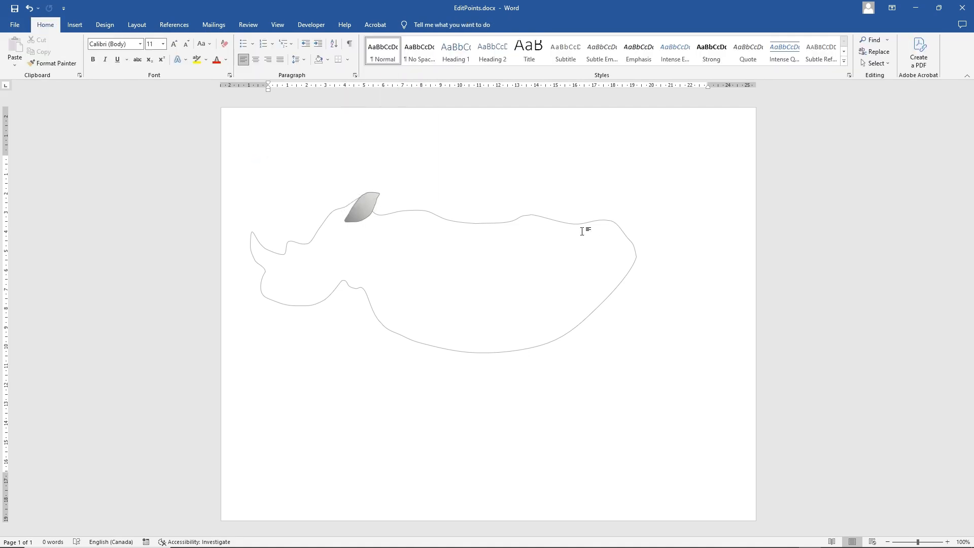
Step: Copy the shaded ear and paste a duplicate with its formatting onto the page
left_click(366, 209)
right_click(366, 210)
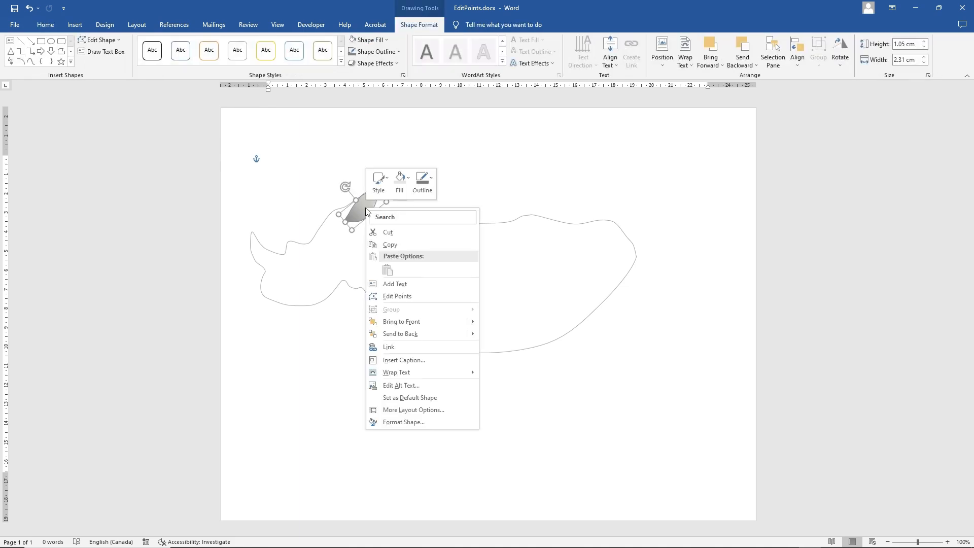
left_click(390, 245)
right_click(482, 189)
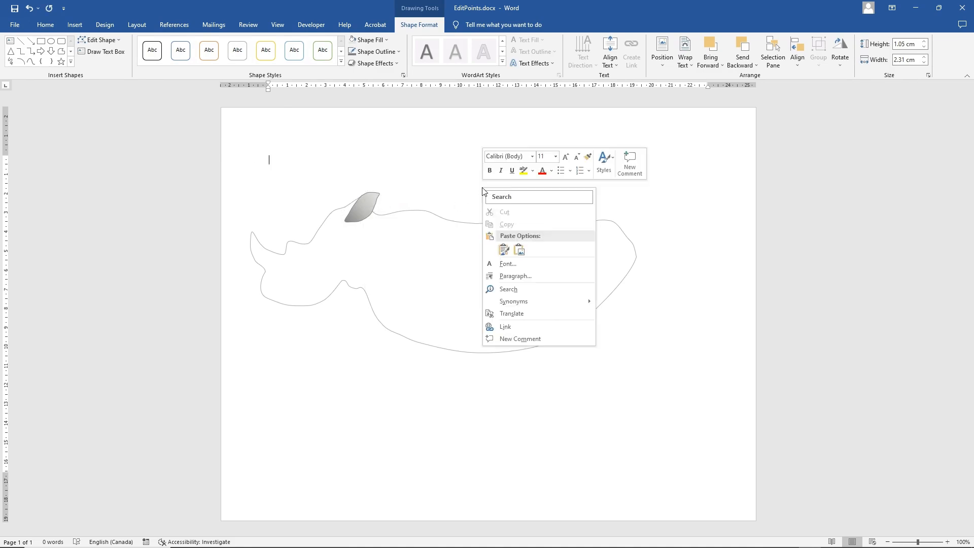
left_click(504, 253)
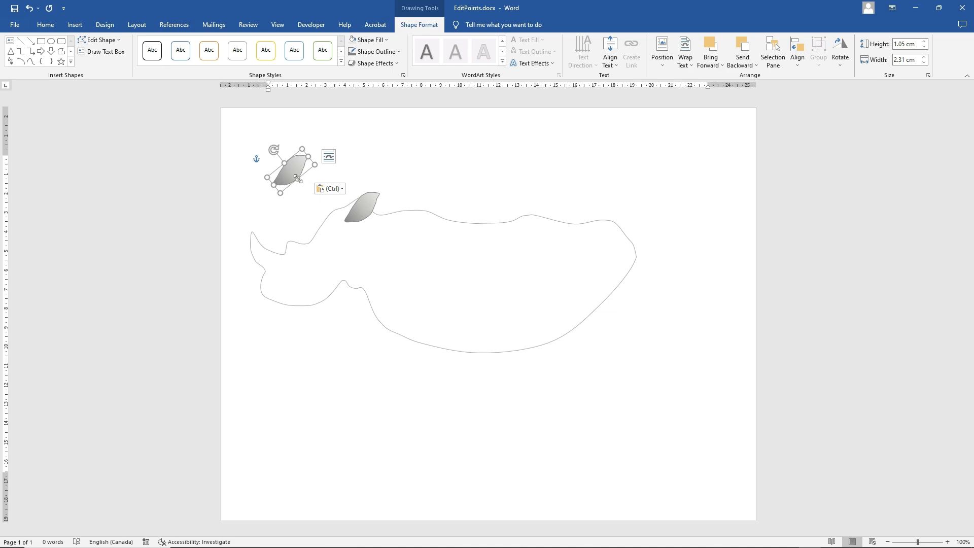
Step: Place the duplicate ear leaning left on the front of the head and send it to the back
left_click_drag(273, 150, 313, 152)
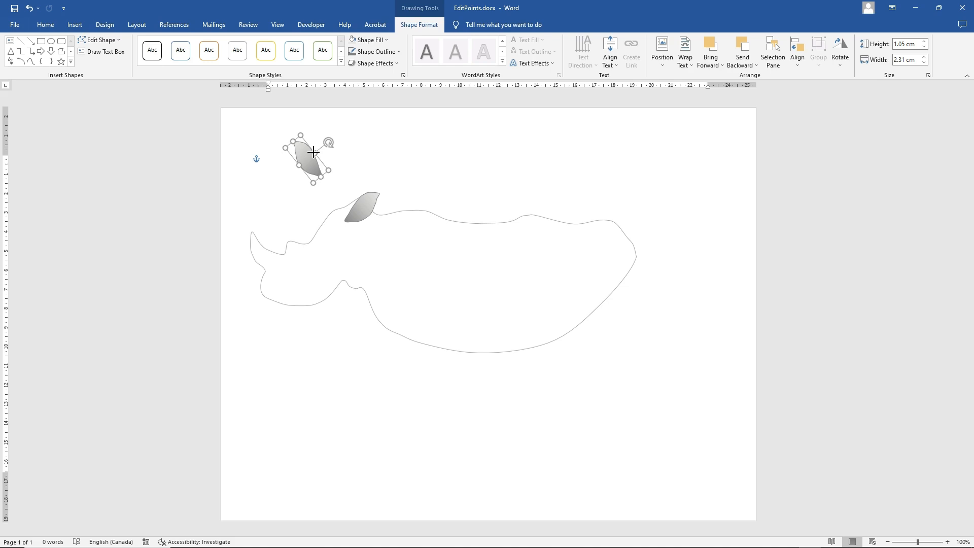
left_click_drag(313, 152, 314, 189)
right_click(321, 203)
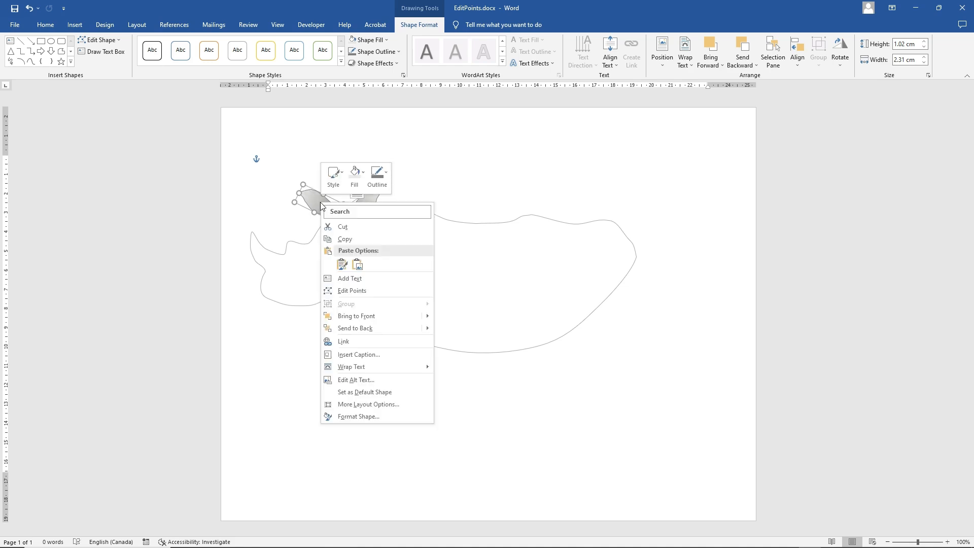
left_click(354, 327)
left_click(343, 336)
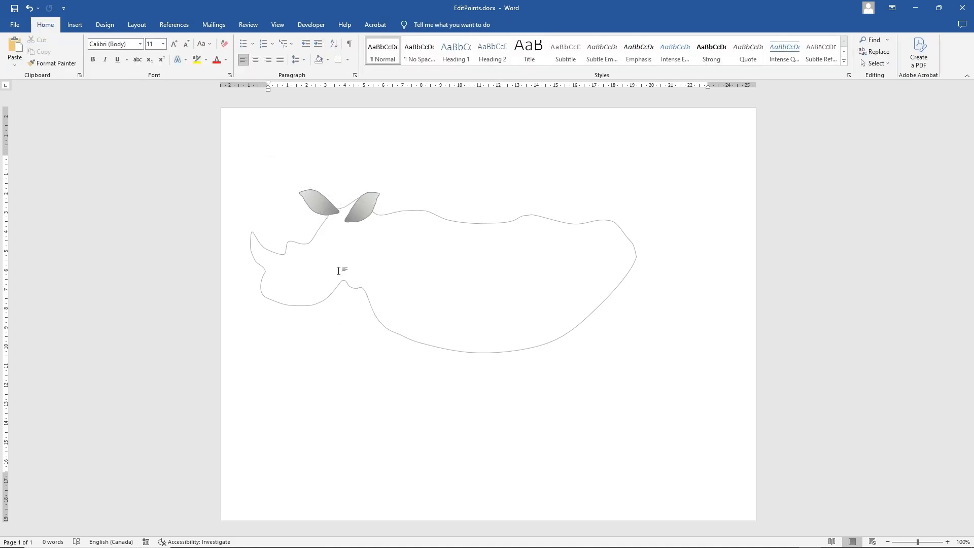
Step: Fill the body outline with the light grey background theme colour
left_click(443, 220)
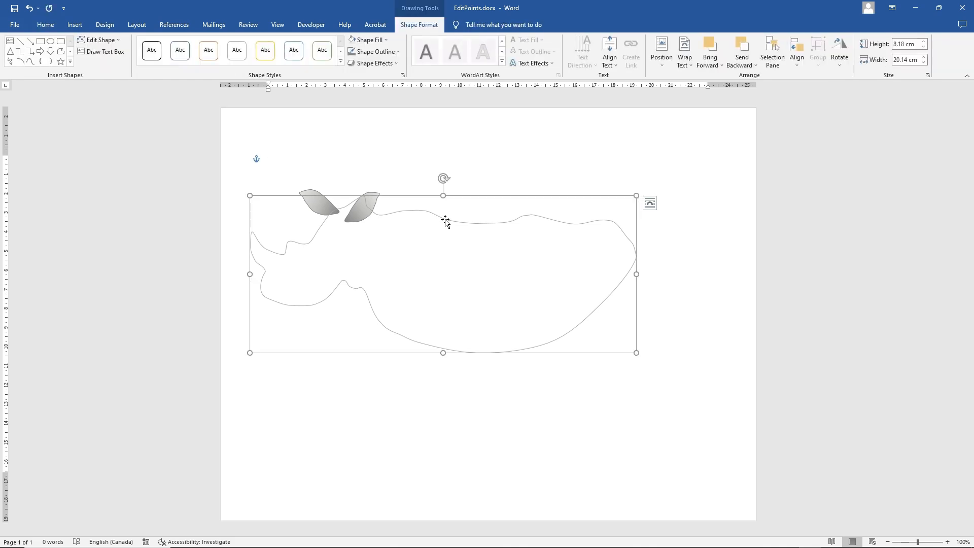
left_click(373, 41)
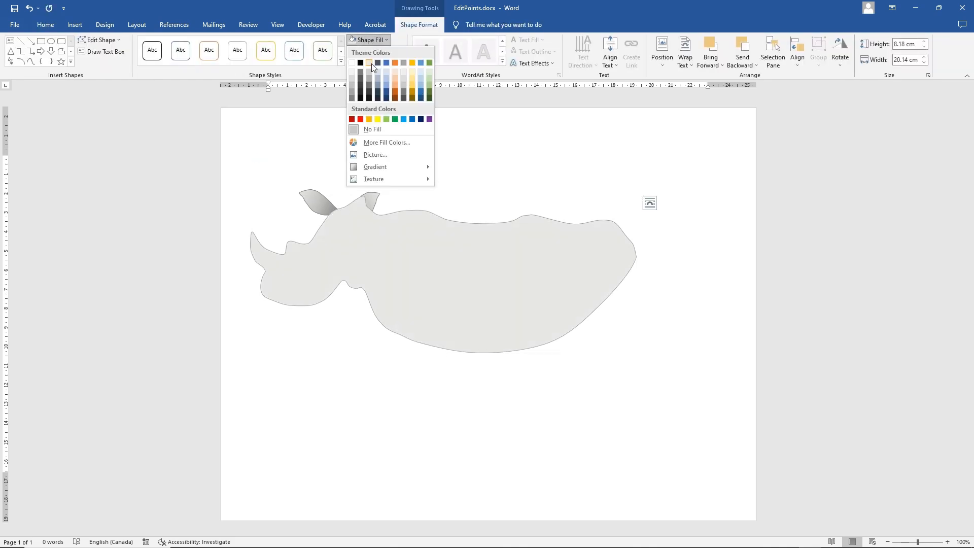
left_click(371, 63)
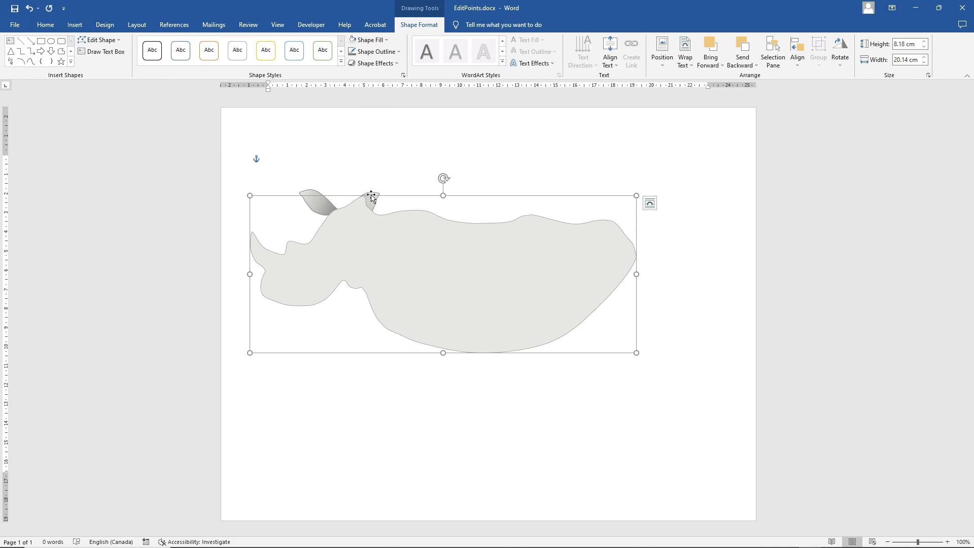
left_click(380, 177)
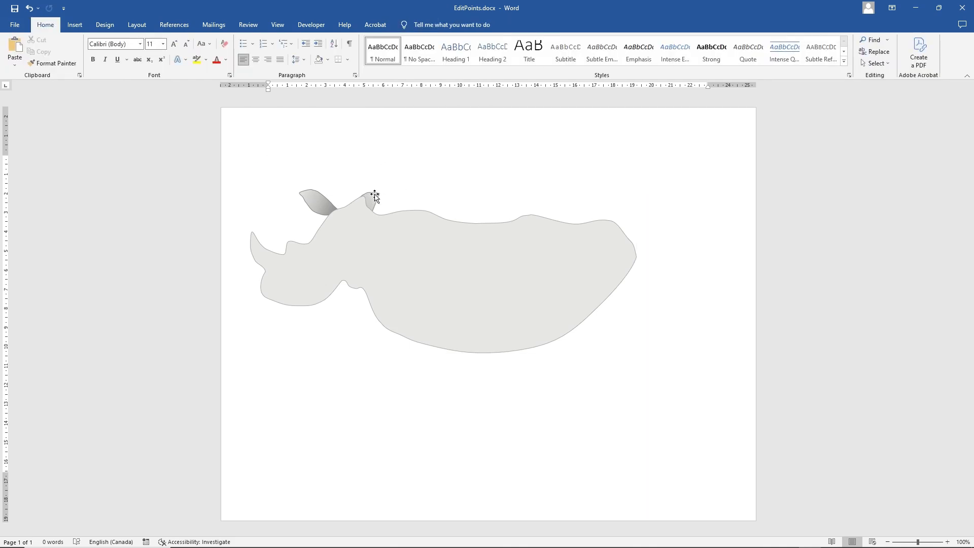
Step: Bring the original ear on the back of the head in front of the filled body
left_click(375, 197)
right_click(375, 196)
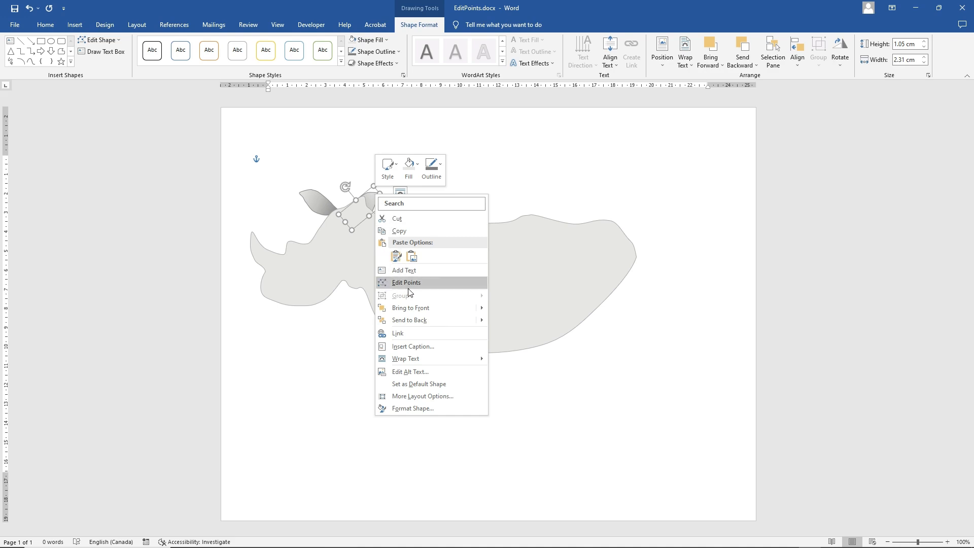
left_click(411, 309)
left_click(472, 185)
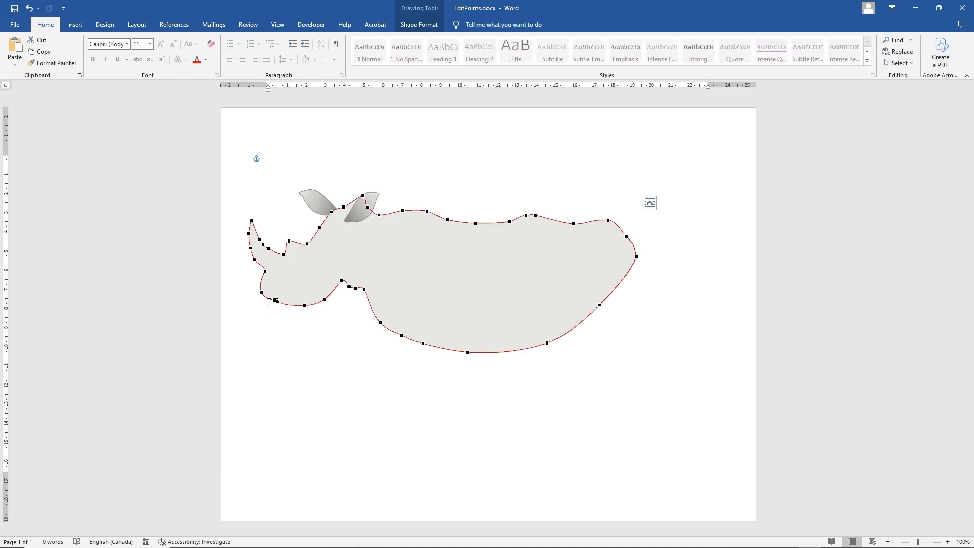
Step: Edit the body's points to extend the horn tip upward and adjust the curve of the chin
left_click(264, 270)
left_click(274, 267)
left_click(285, 391)
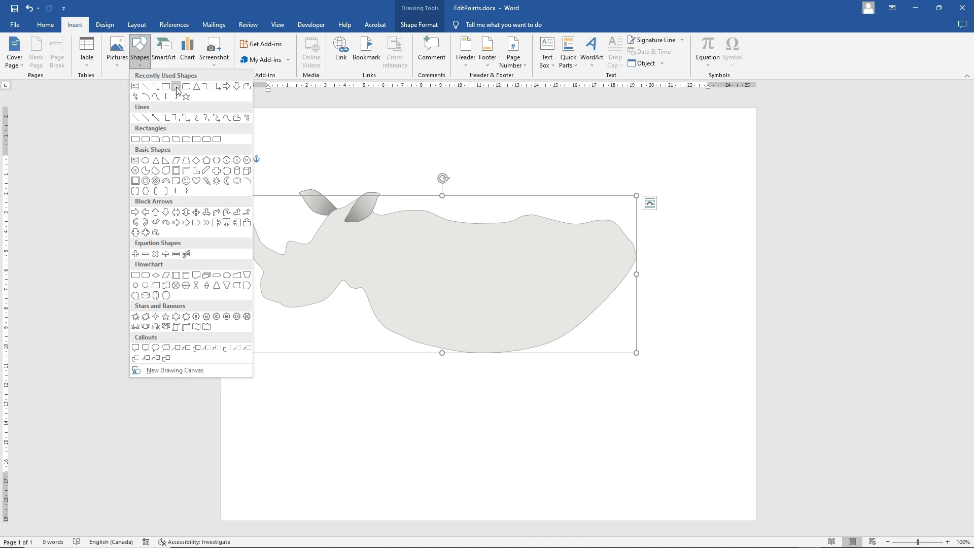
Step: Insert a small oval for the eye on the head, about 0.32 cm high and 0.66 cm wide
left_click(181, 102)
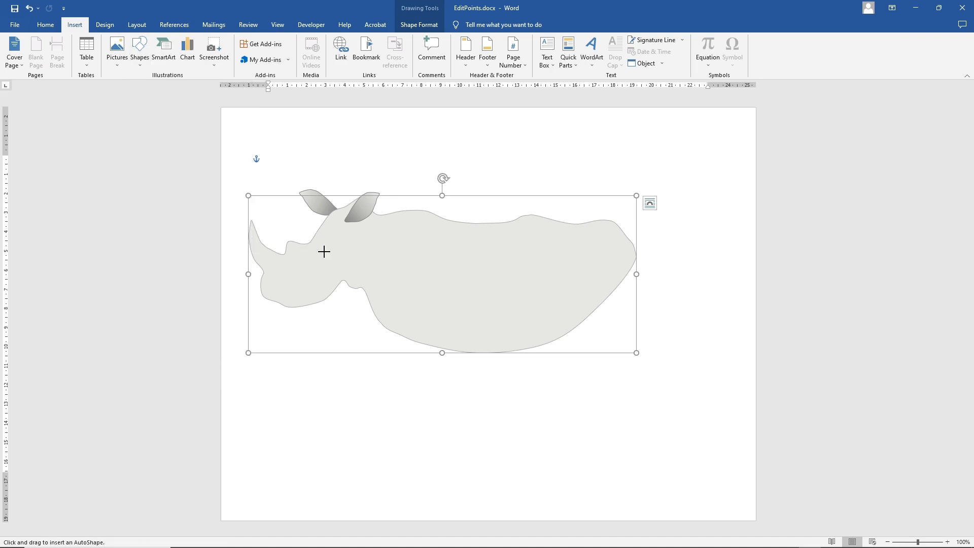
left_click_drag(323, 250, 336, 258)
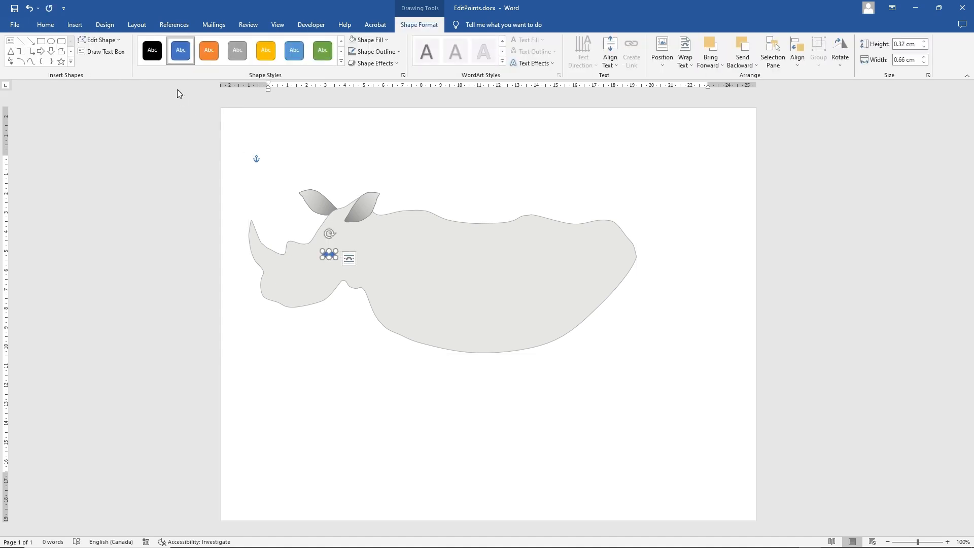
Step: Apply the solid black shape style and the first soft edge variation to the eye
left_click(153, 50)
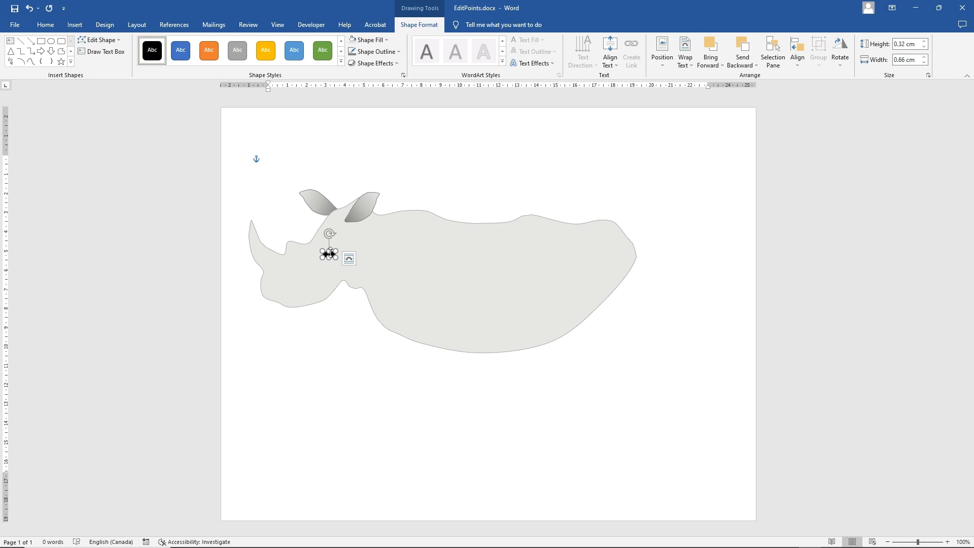
left_click(374, 63)
mouse_move(398, 171)
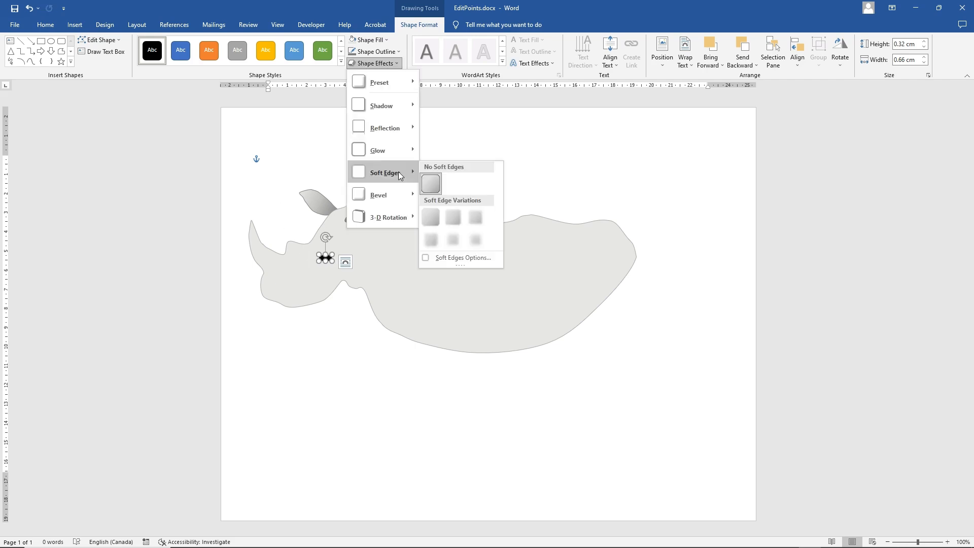
left_click(437, 215)
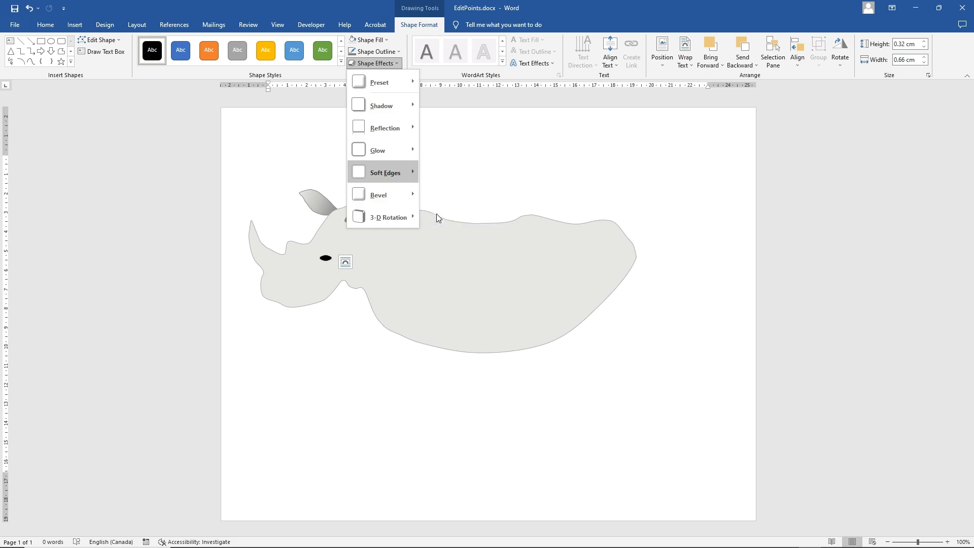
left_click(396, 169)
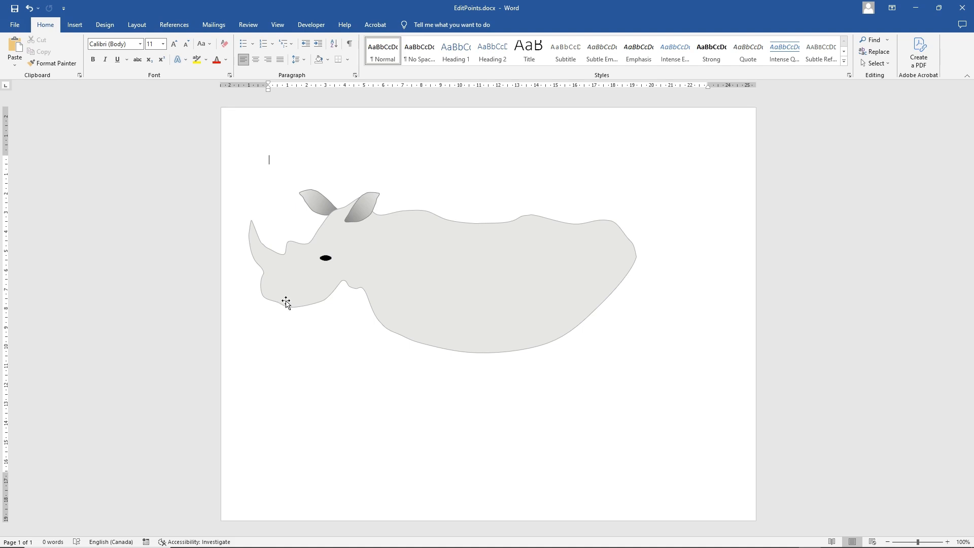
Step: Duplicate the eye and place the copy on the muzzle as a nostril
left_click(326, 259)
right_click(327, 260)
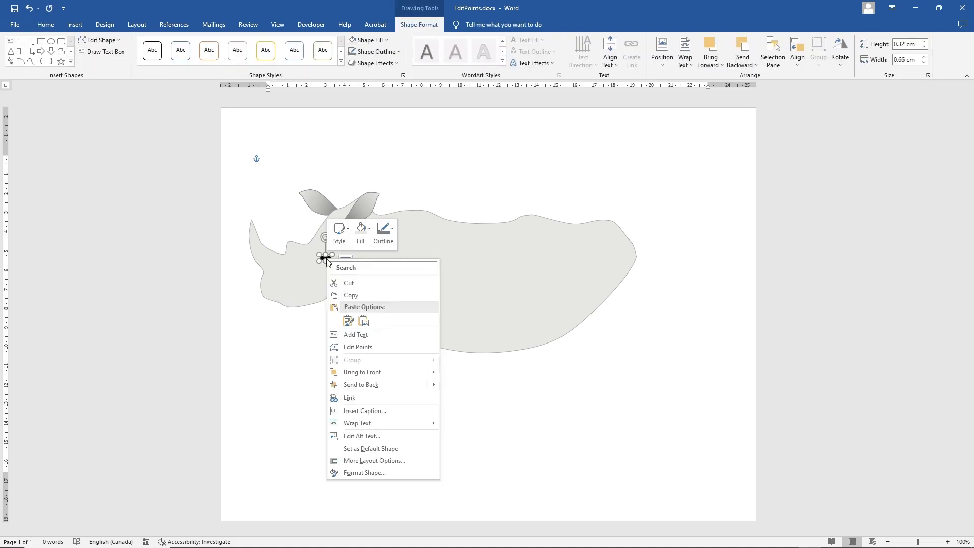
left_click(351, 295)
right_click(276, 363)
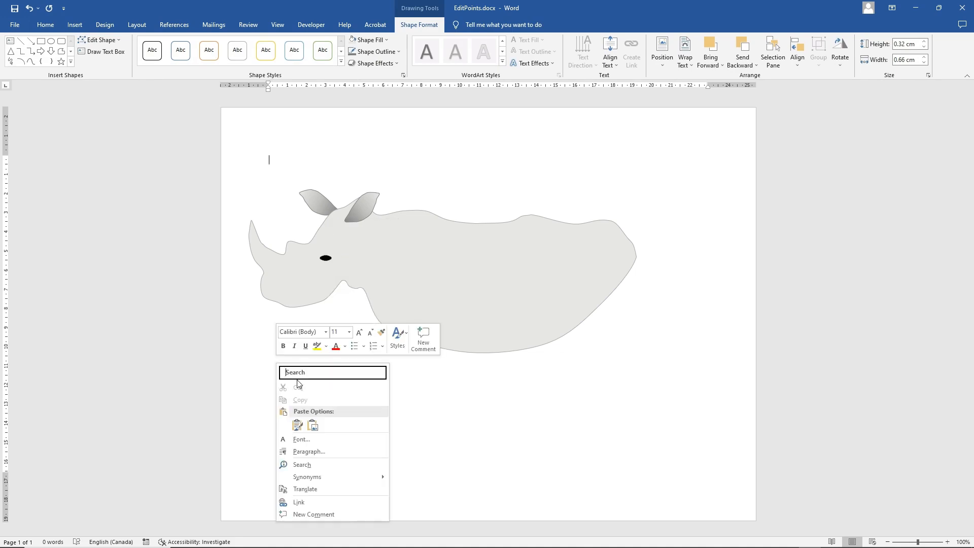
left_click(297, 425)
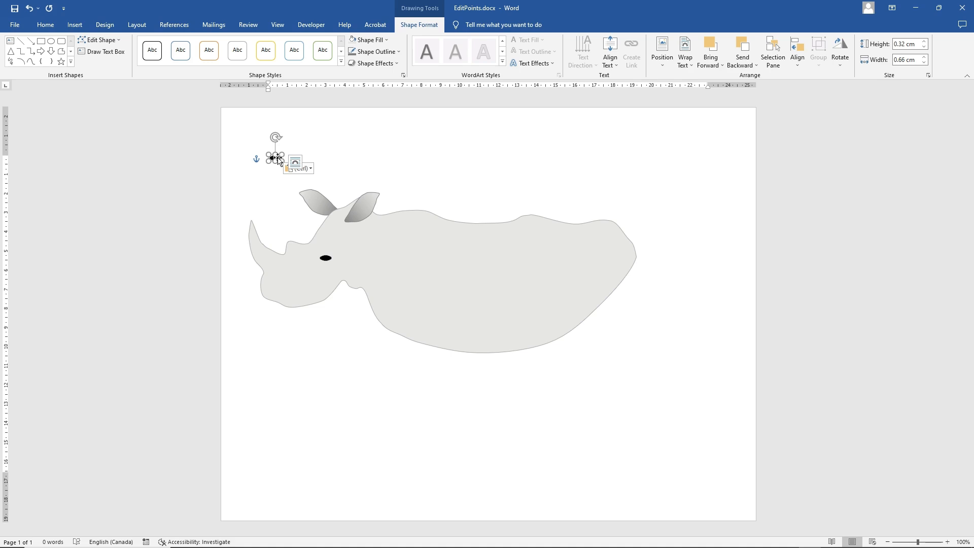
left_click_drag(277, 157, 282, 290)
Step: Apply the second soft edge variation to the nostril and set its width to 0.8 cm
left_click(374, 63)
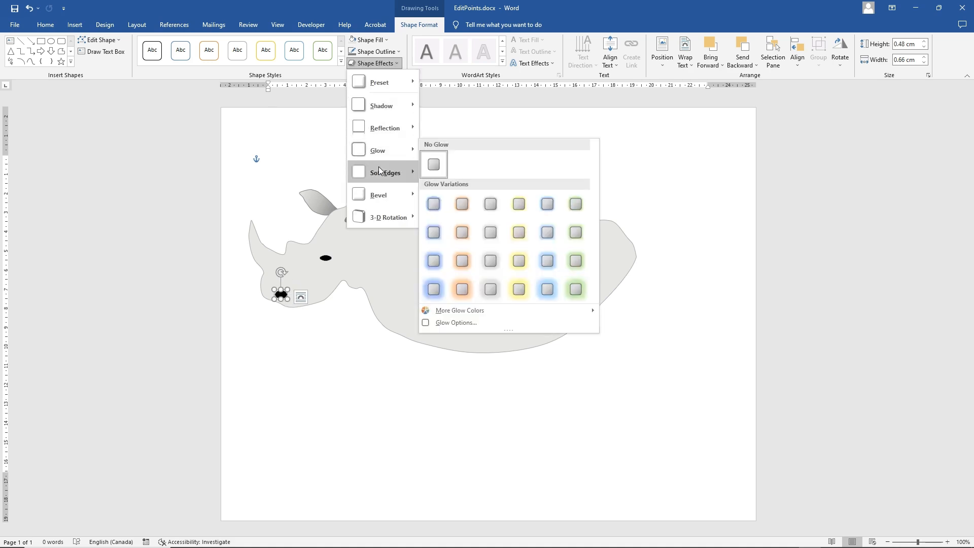
mouse_move(389, 171)
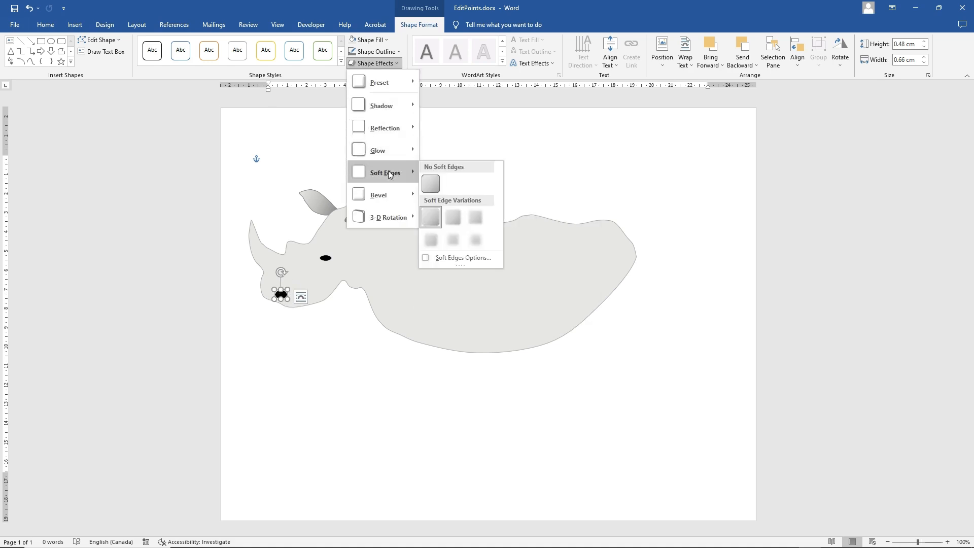
left_click(450, 217)
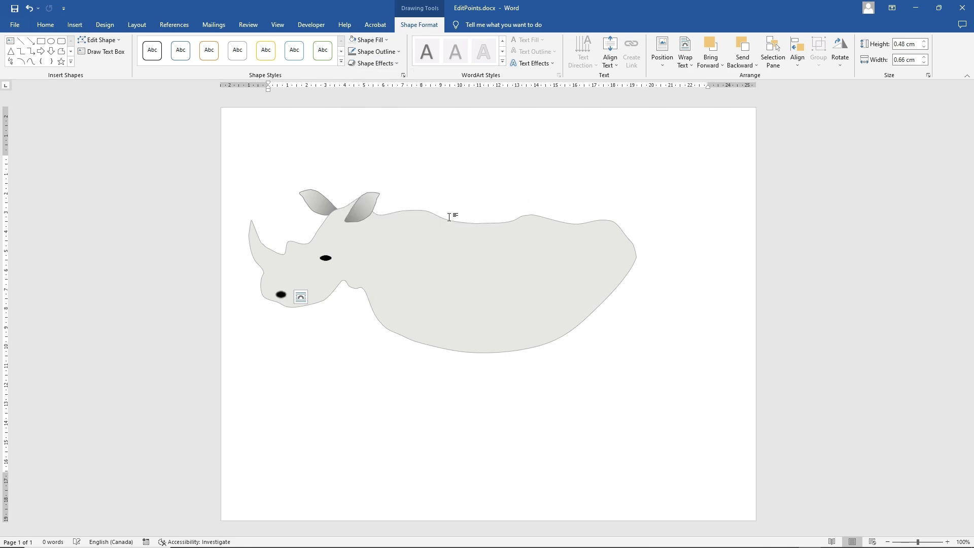
left_click(917, 60)
type("0.8")
key("Return")
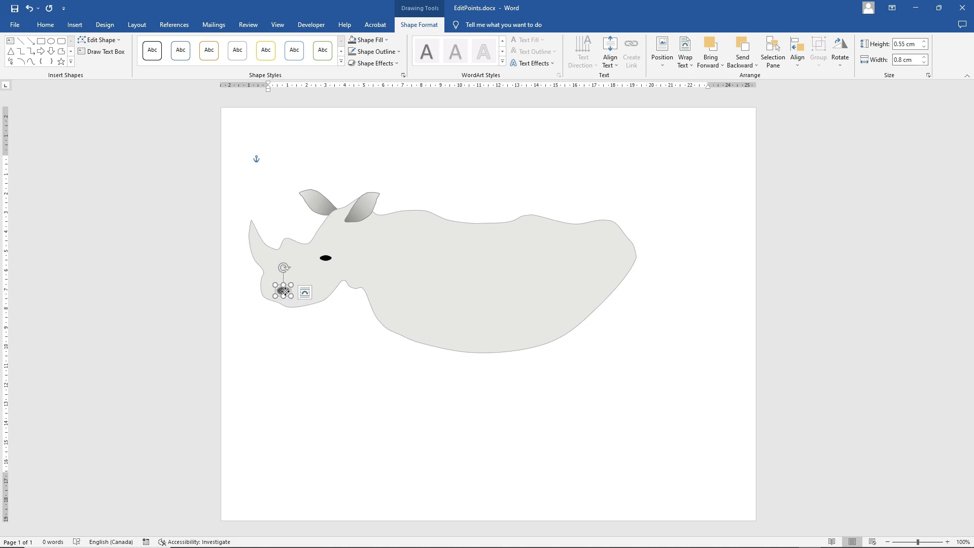
Step: Add an edit point on the nostril's upper right edge and pull it slightly outward
right_click(286, 291)
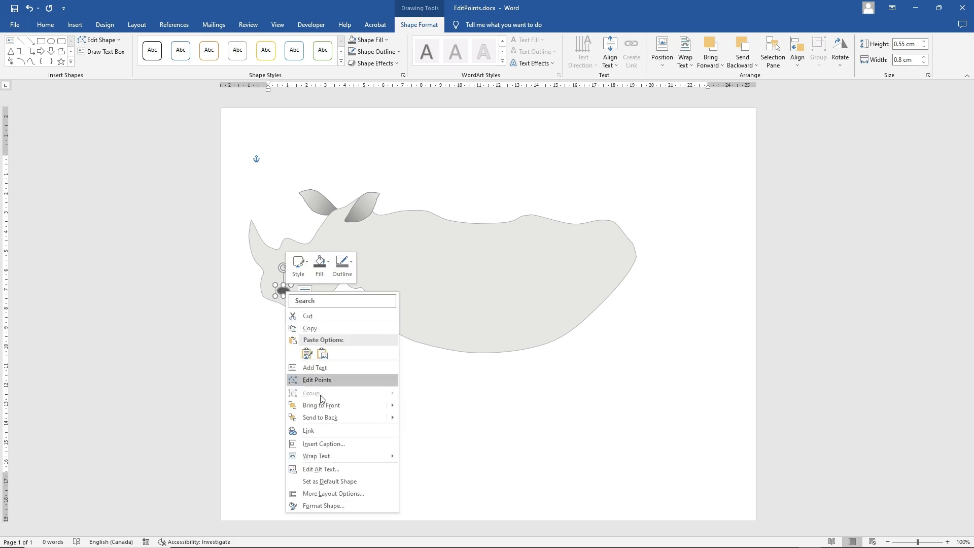
left_click(319, 379)
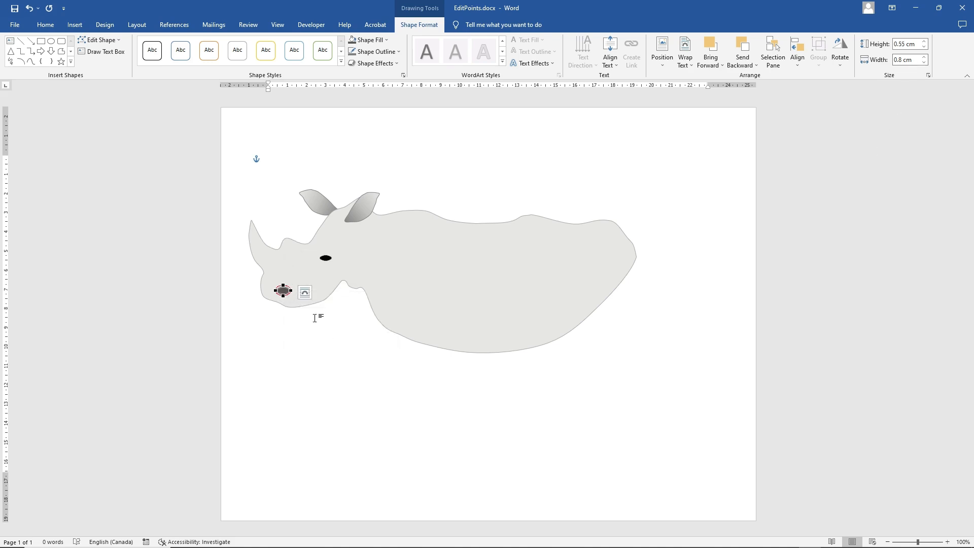
right_click(289, 288)
key("Down")
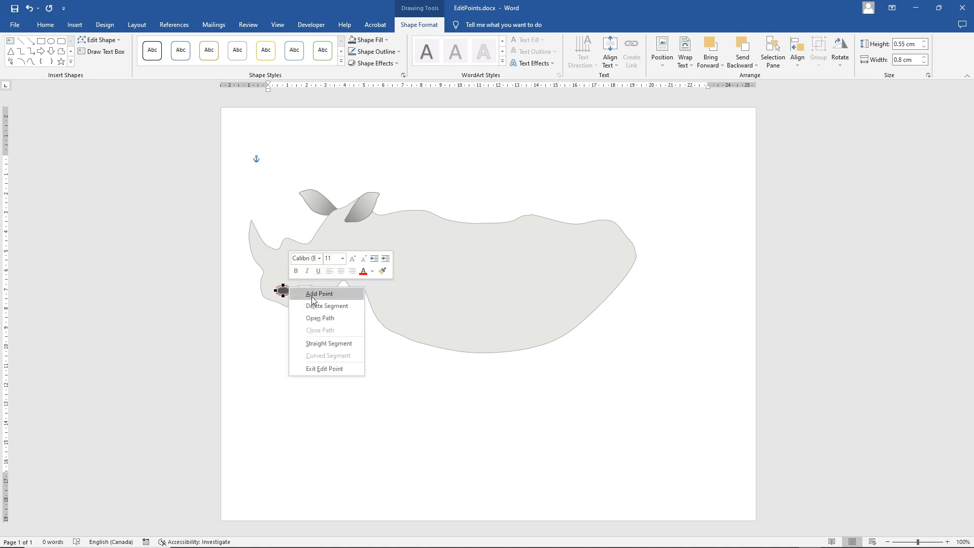
key("Return")
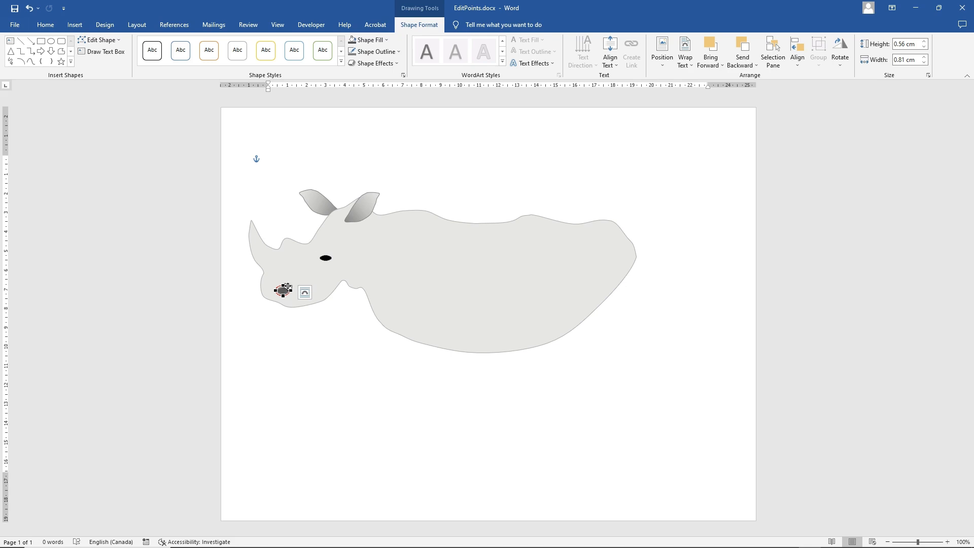
left_click_drag(287, 286, 288, 286)
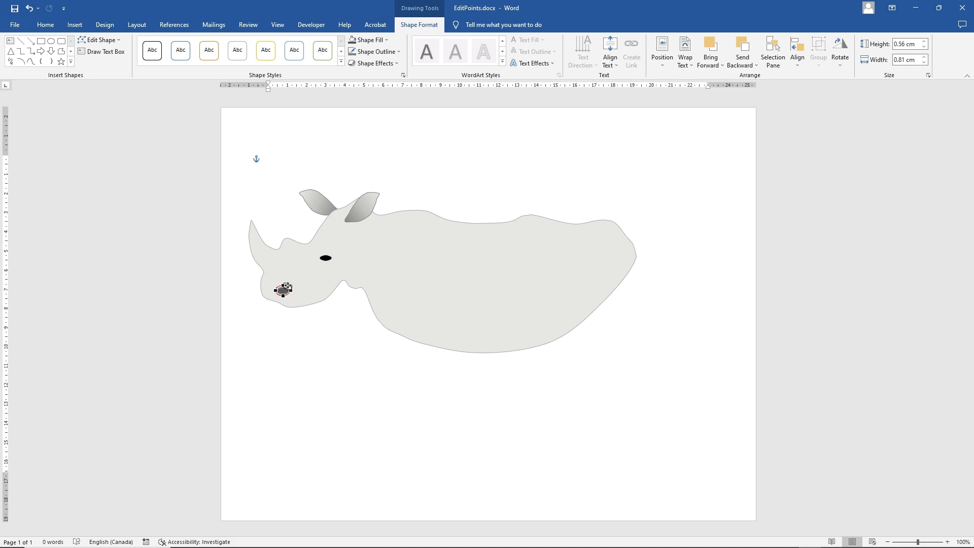
left_click(291, 317)
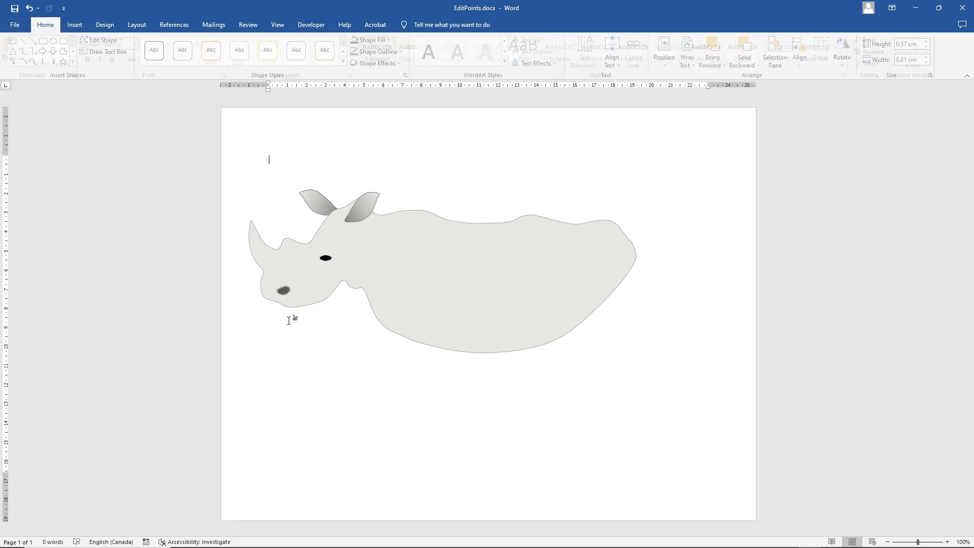
Step: Move the nostril below the head, enlarge it to about 2.05 by 2.57 cm, and add a point pulled outward at its upper right
left_click(285, 291)
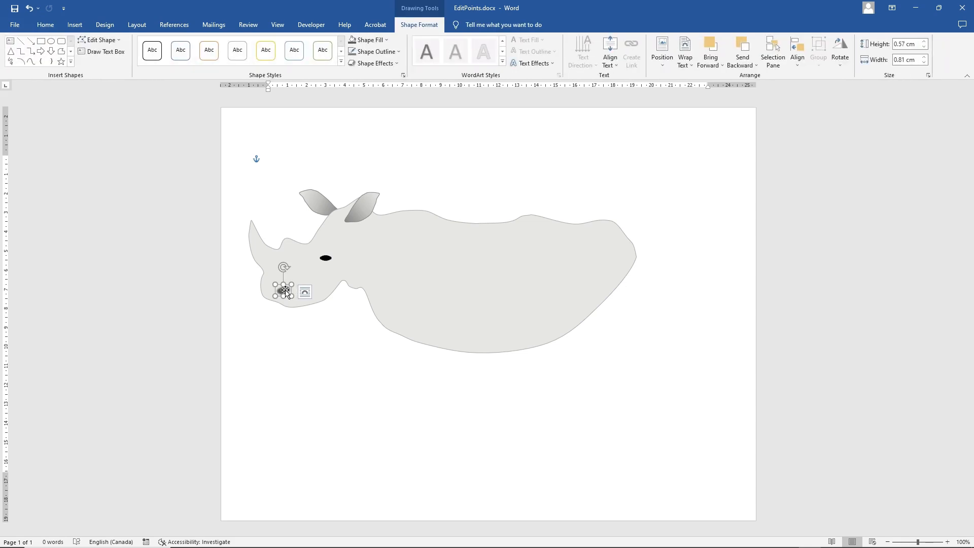
left_click_drag(291, 285, 311, 378)
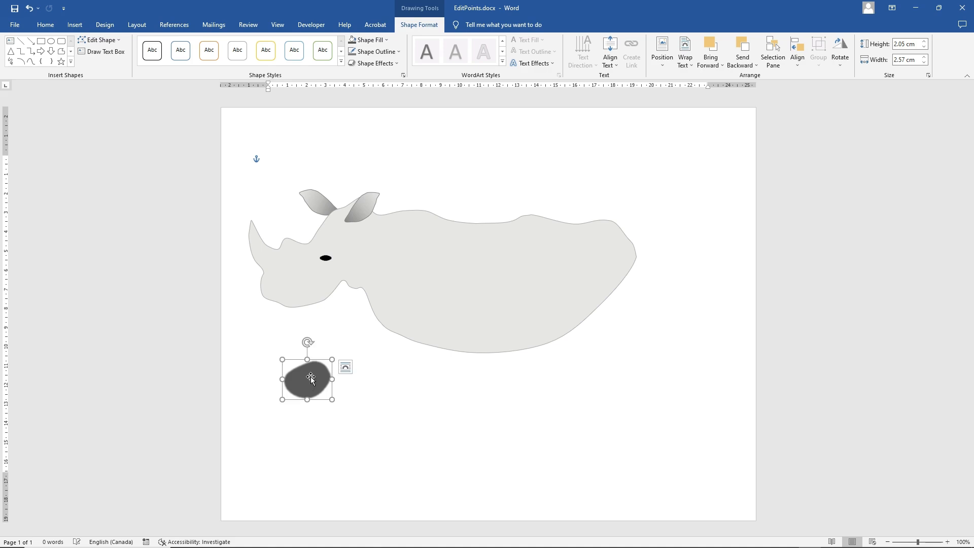
right_click(324, 367)
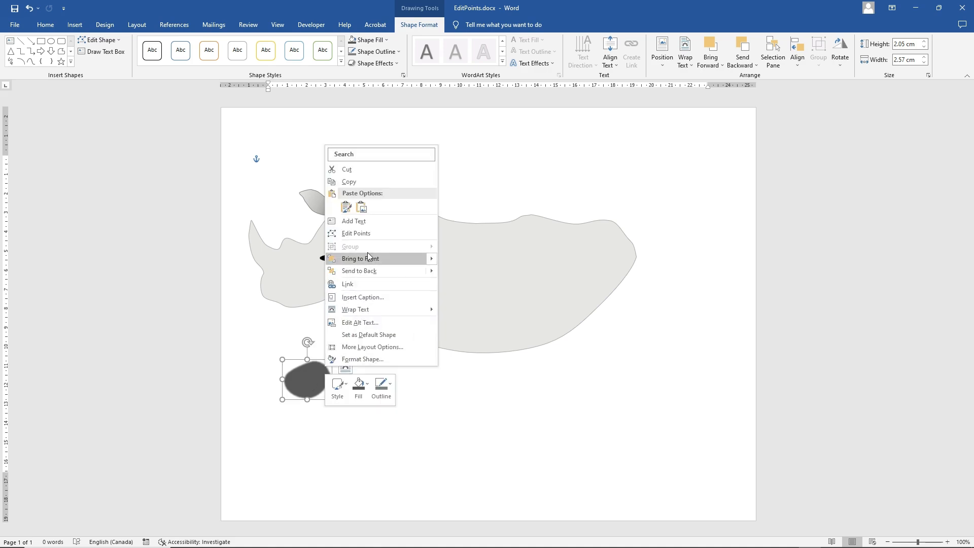
left_click(363, 234)
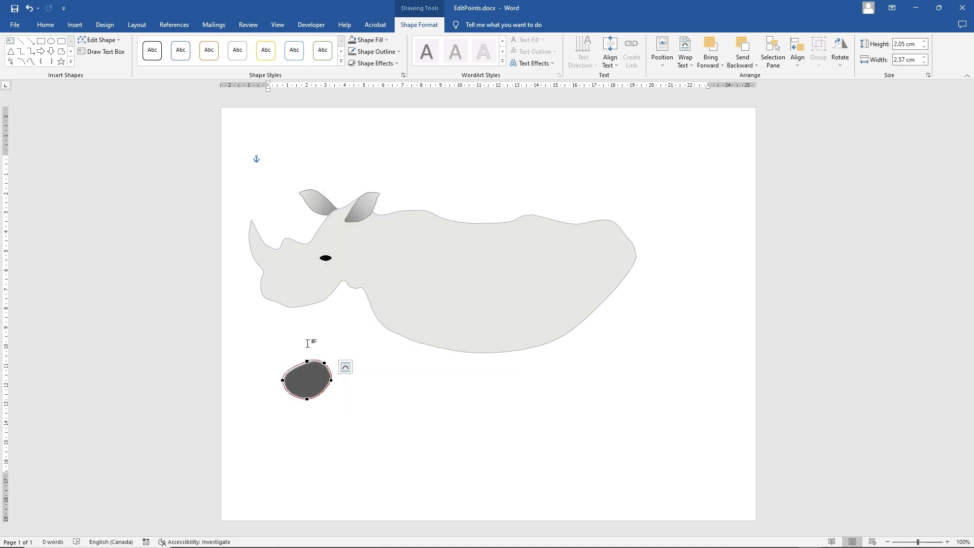
right_click(327, 366)
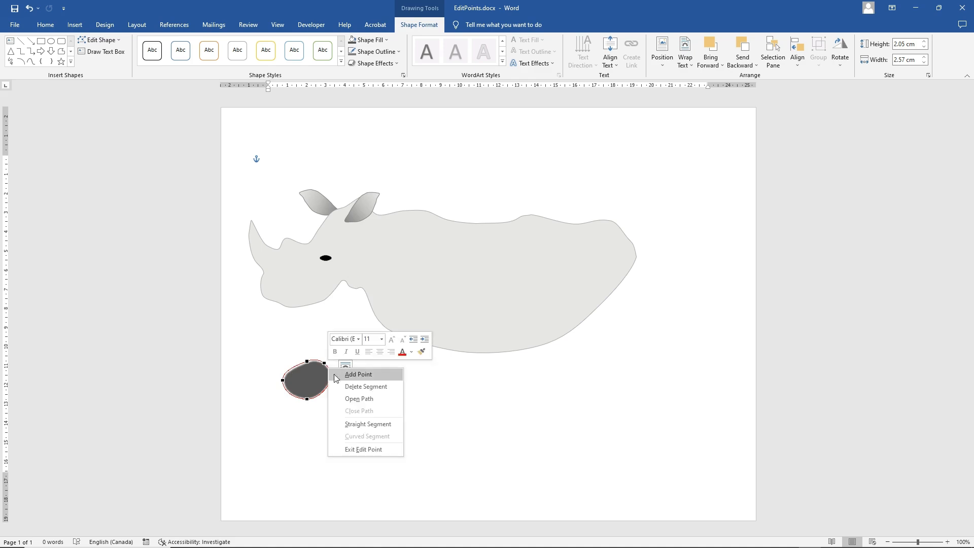
left_click(345, 374)
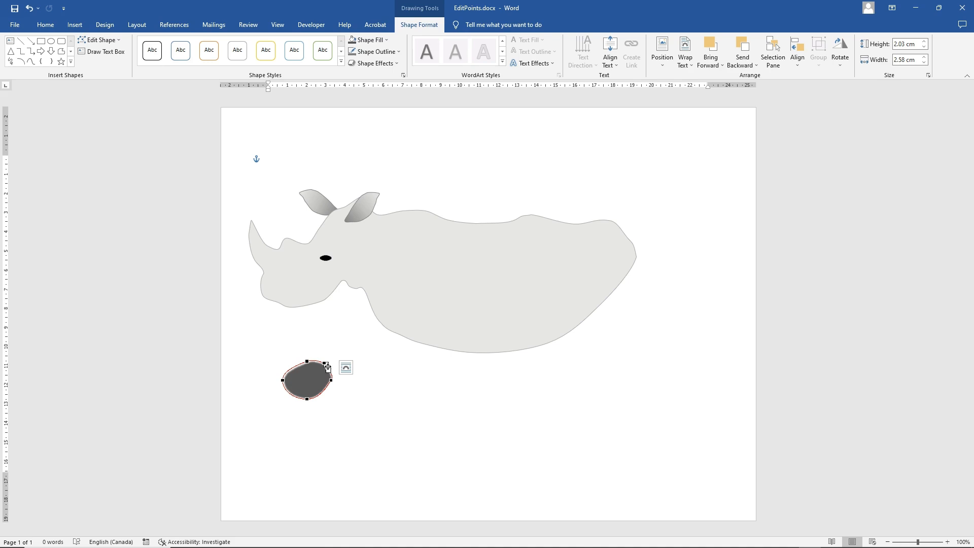
left_click_drag(328, 367, 327, 362)
left_click(360, 378)
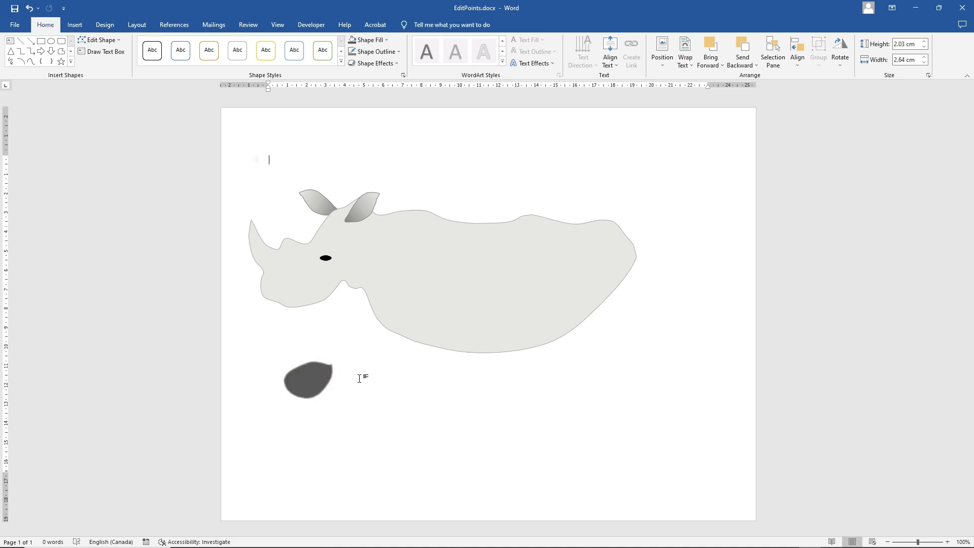
Step: Edit the enlarged nostril's points to cut a notch into its right side between two pointed corners
left_click(325, 369)
right_click(325, 370)
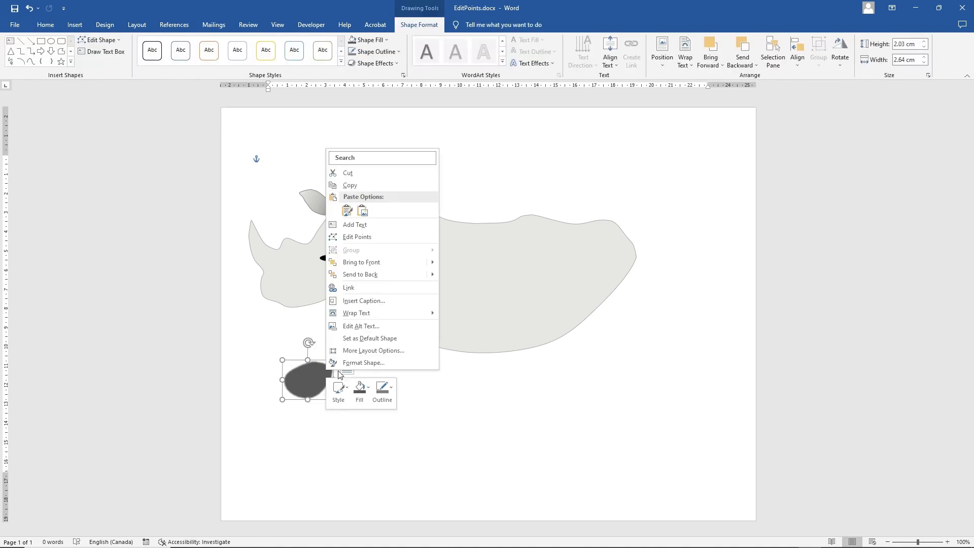
left_click(363, 239)
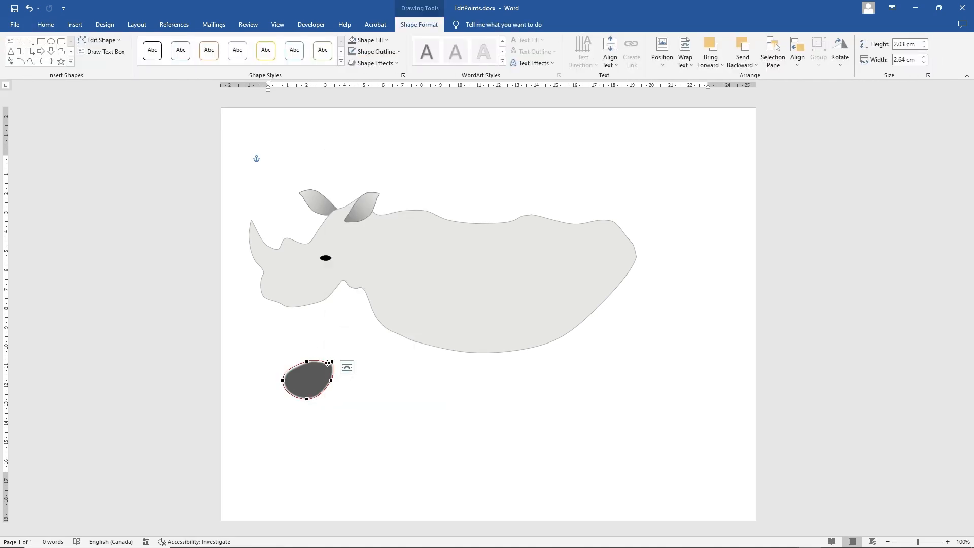
left_click_drag(327, 363, 288, 385)
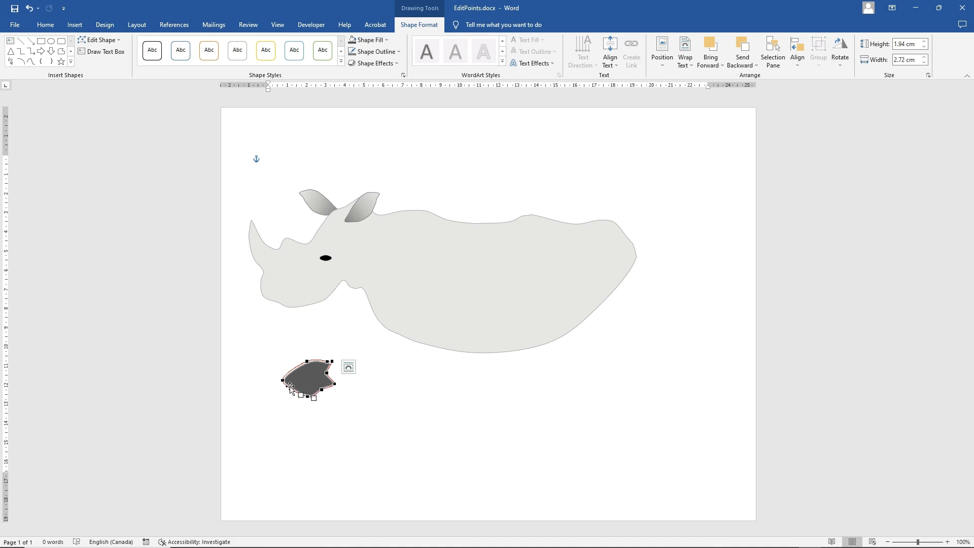
Step: Add edit points along the left side and lower edge of the enlarged nostril to make its outline more irregular
right_click(291, 392)
left_click(292, 392)
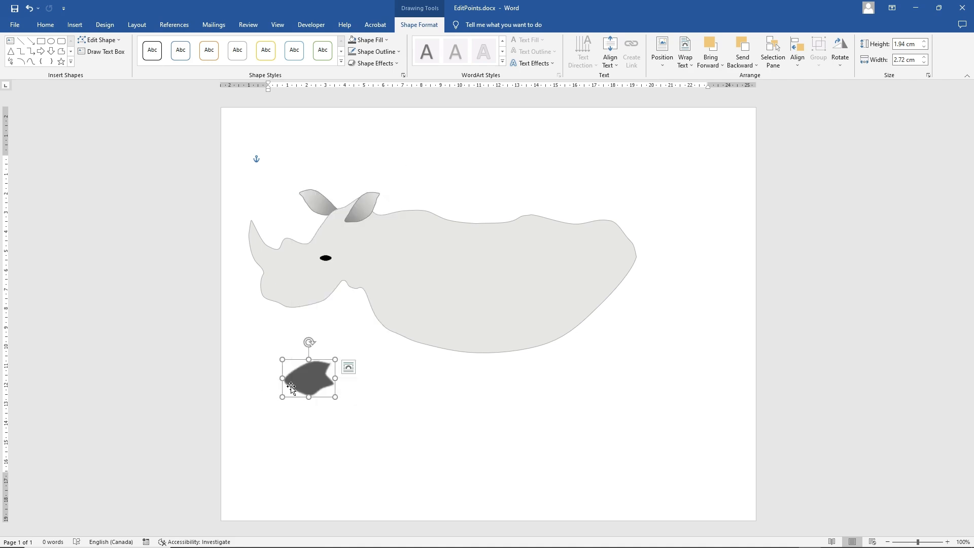
right_click(292, 392)
left_click(327, 254)
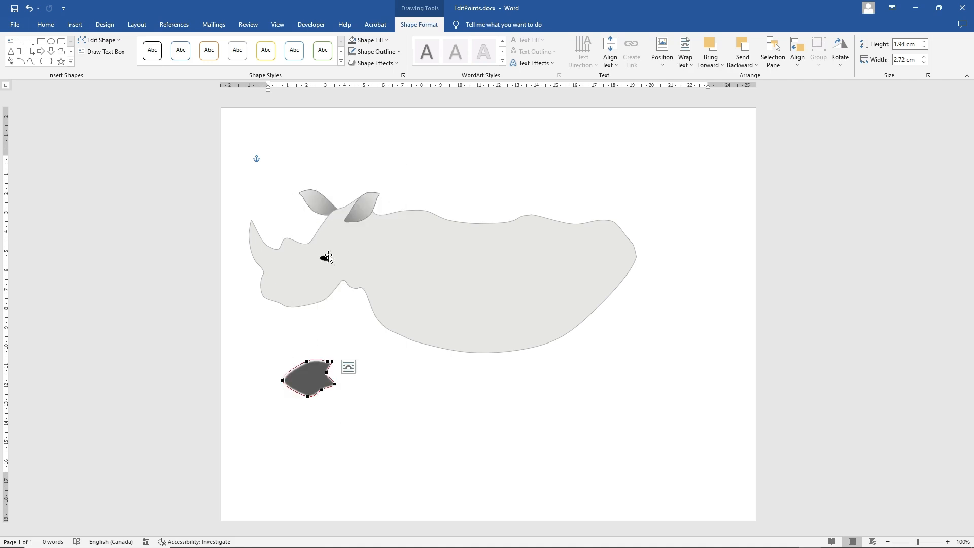
right_click(291, 391)
left_click(319, 394)
right_click(289, 372)
left_click(324, 428)
right_click(298, 367)
left_click(318, 375)
right_click(299, 392)
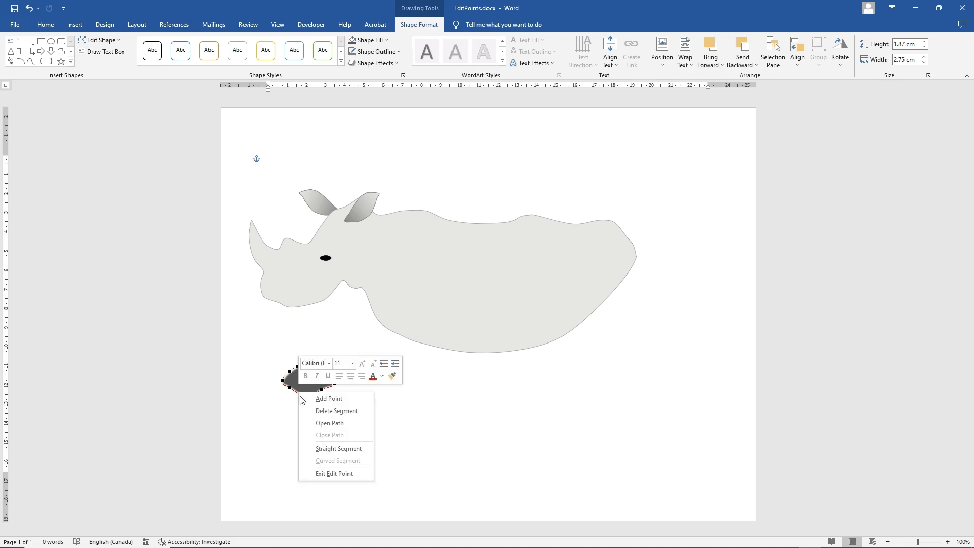
left_click(327, 398)
mouse_move(298, 393)
left_mouse_down()
mouse_move(286, 389)
mouse_move(299, 394)
left_mouse_up()
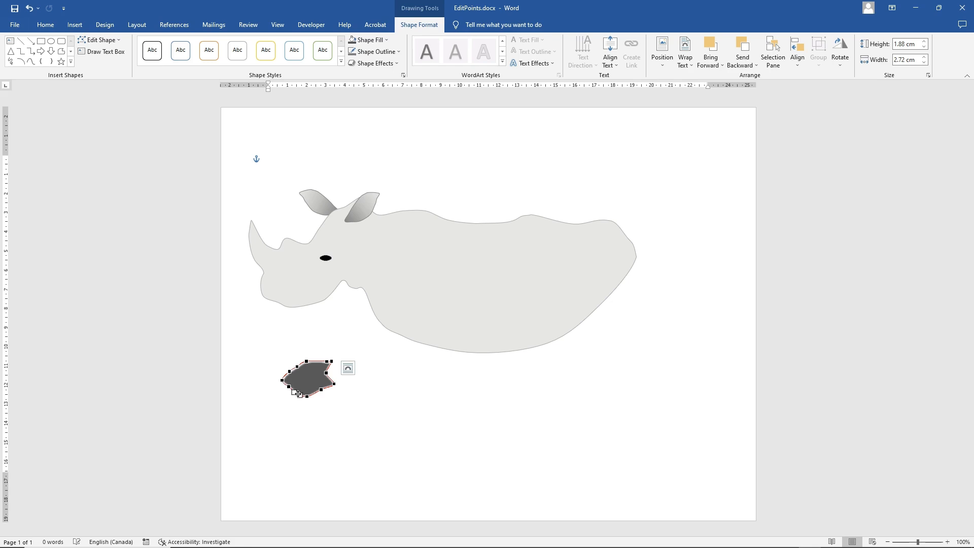
Step: Pull the enlarged nostril's left corners outward to form a jagged shape about 2.21 cm high and 3.19 cm wide
right_click(292, 390)
left_click(312, 397)
left_click_drag(293, 389, 286, 394)
left_click(288, 386)
key("ctrl+z")
left_click_drag(324, 351, 328, 383)
left_click(328, 404)
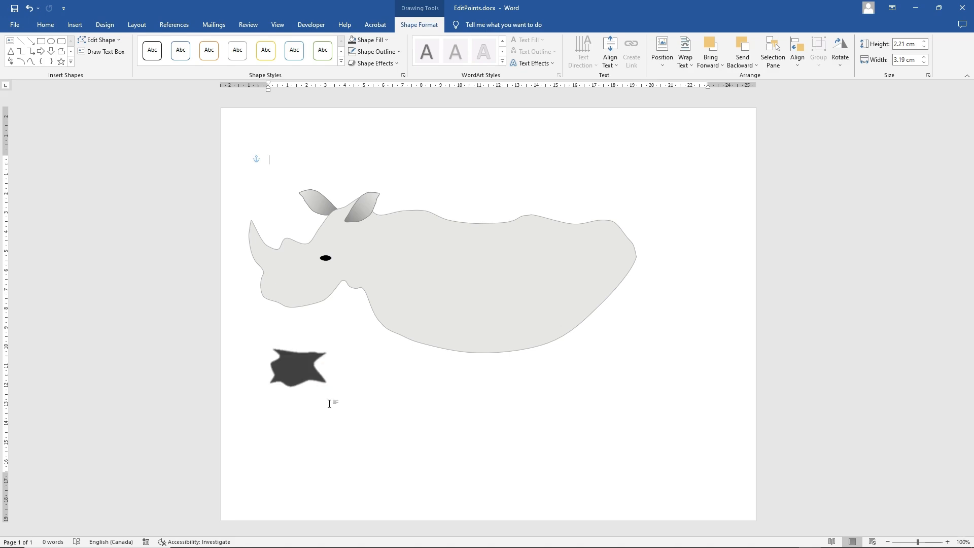
Step: Shrink the jagged nostril and move it back onto the rhino's muzzle
left_click(300, 363)
left_click_drag(326, 393, 297, 285)
left_click(309, 331)
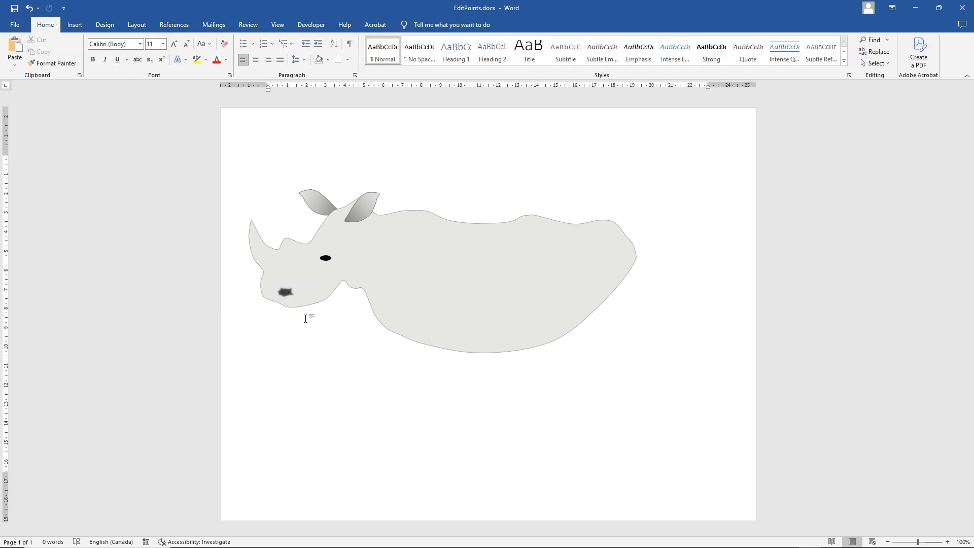
Step: Draw a three-point curve below the rhino's muzzle and shrink it to about 1.09 cm high and 0.87 cm wide
left_click(79, 29)
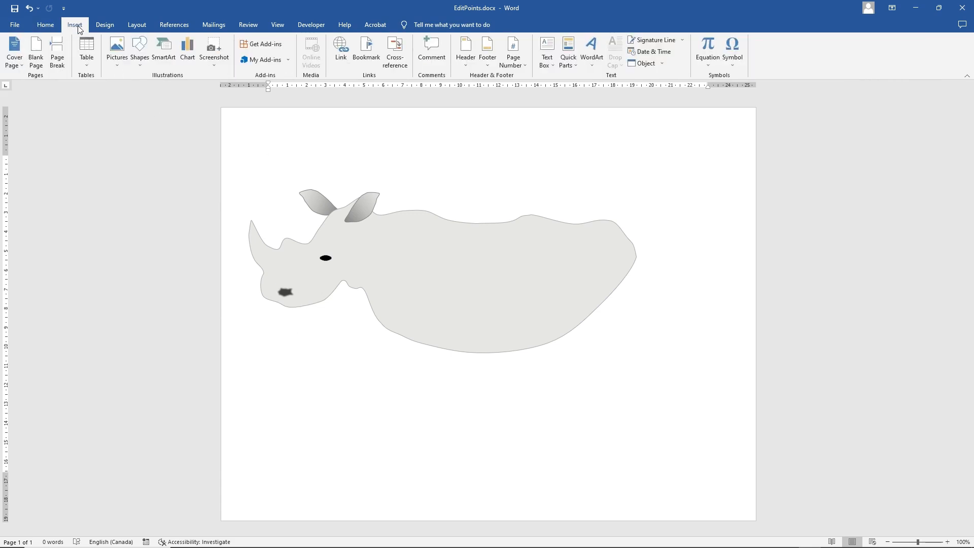
left_click(144, 52)
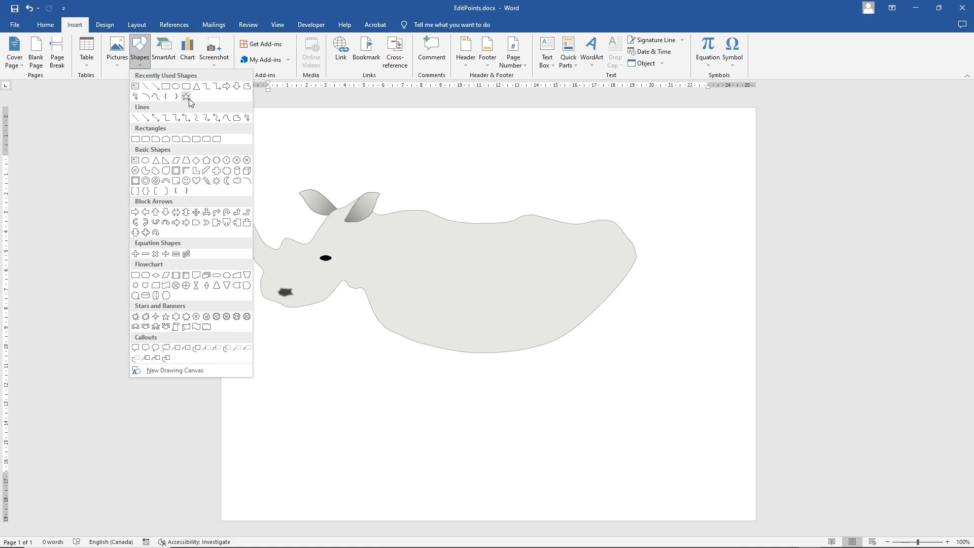
left_click(155, 98)
left_click(297, 335)
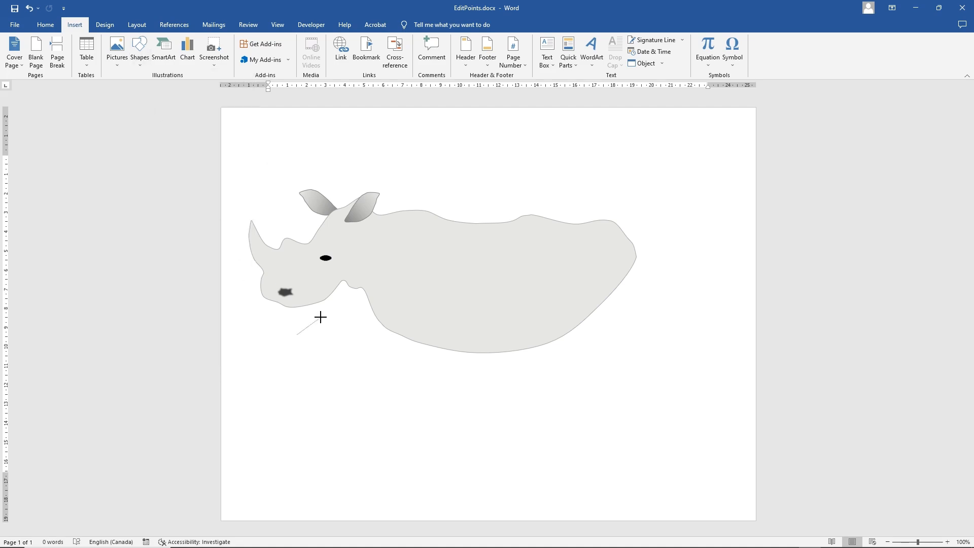
left_click(323, 314)
left_click(326, 304)
key("Escape")
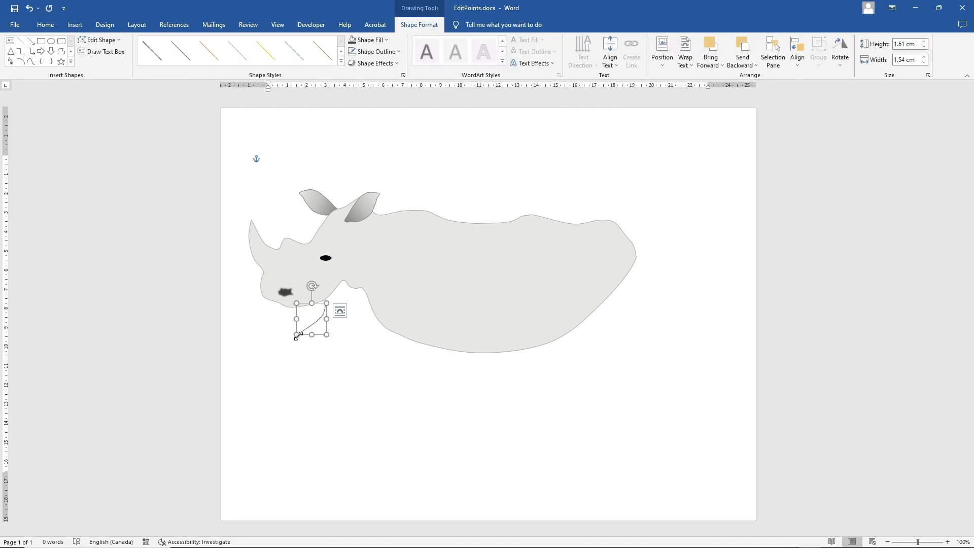
left_click_drag(296, 336, 309, 324)
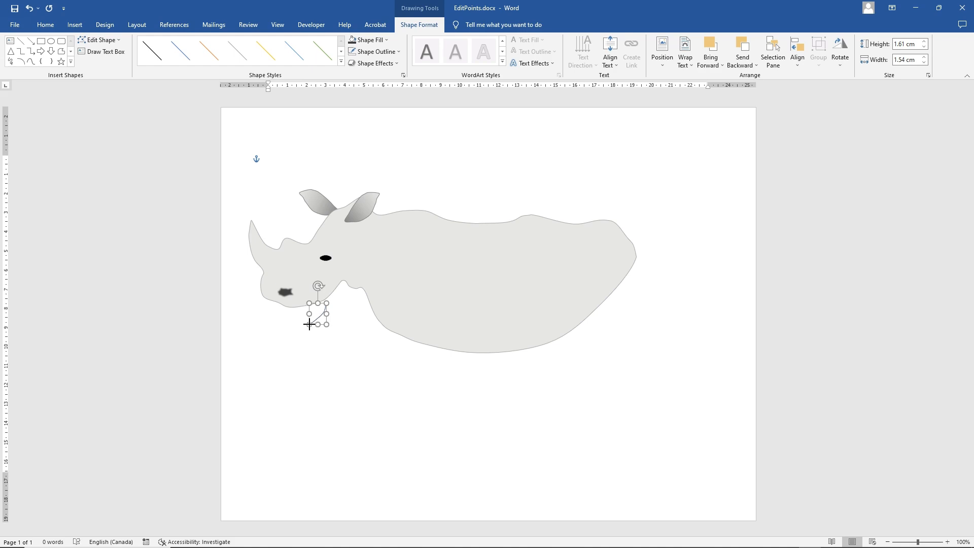
Step: Give the curve below the muzzle a dark grey outline with a weight of 2¼ pt
left_click(375, 51)
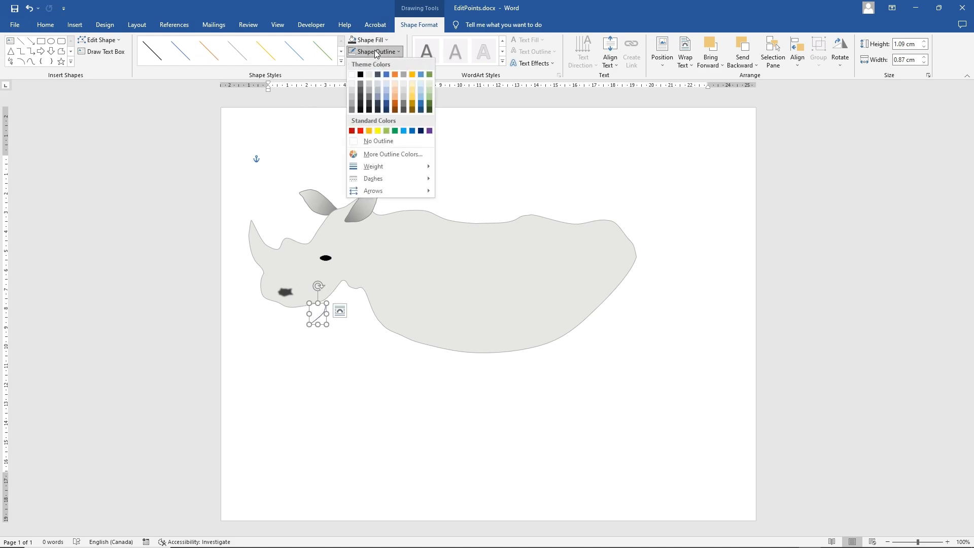
left_click(352, 109)
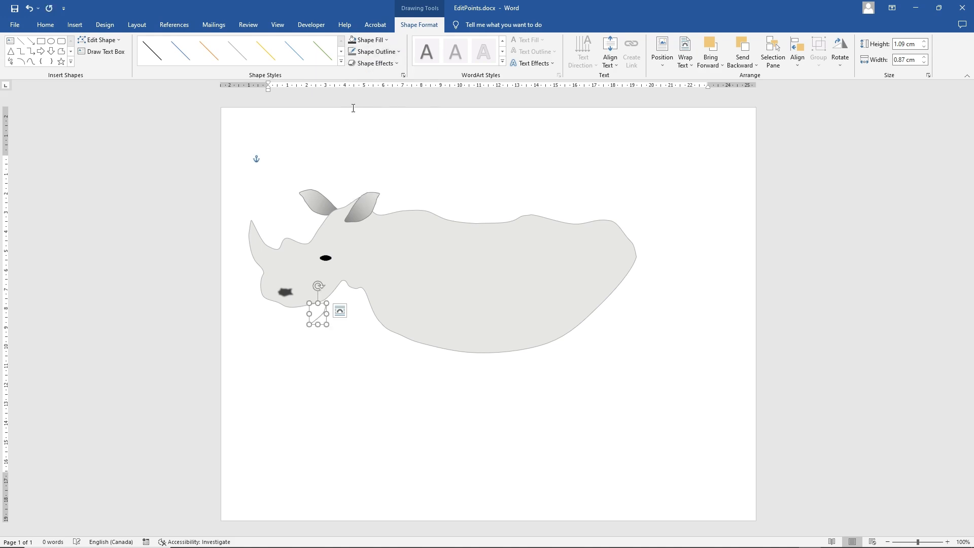
left_click(374, 52)
mouse_move(385, 167)
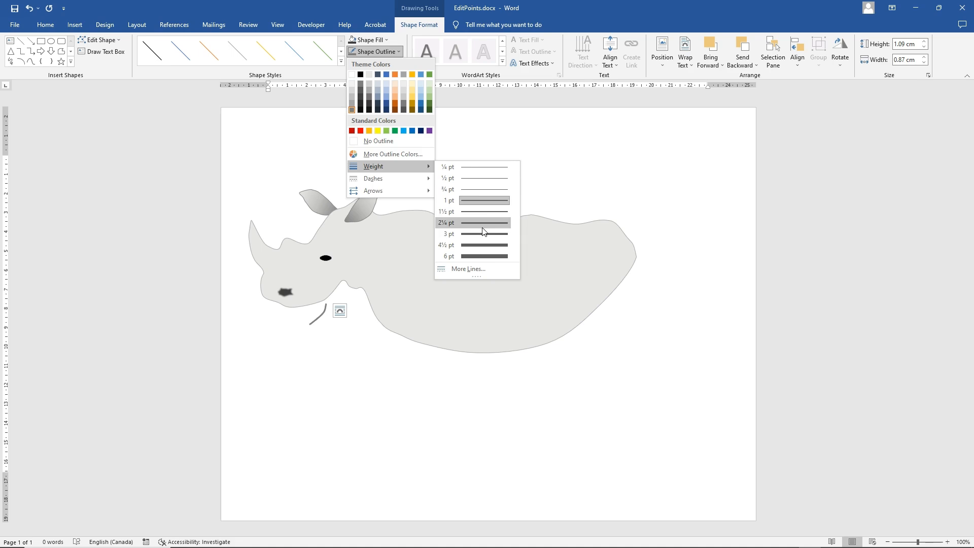
left_click(483, 228)
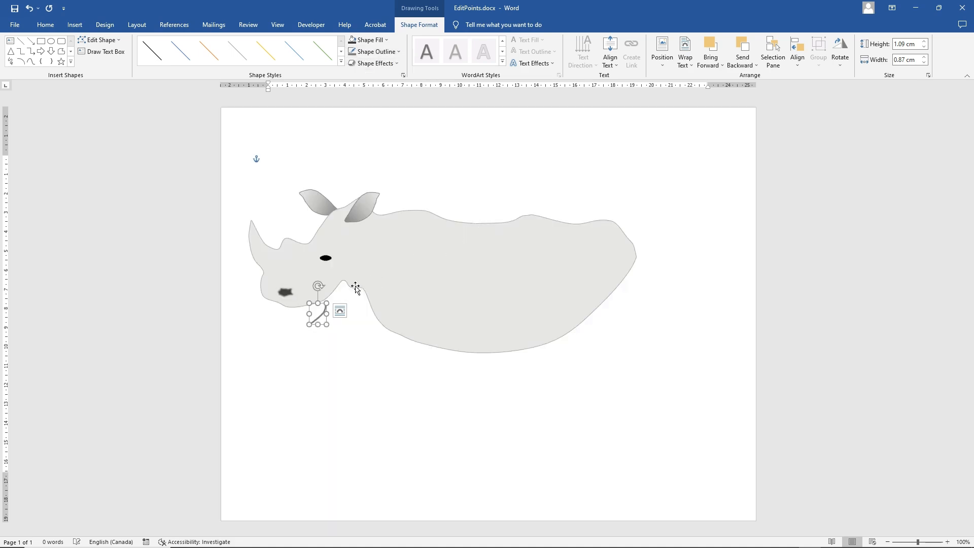
Step: Edit the curve's points to raise its left end, making a flatter curve about 0.61 cm high and 0.9 cm wide
right_click(311, 324)
left_click(338, 413)
left_click_drag(310, 325, 305, 319)
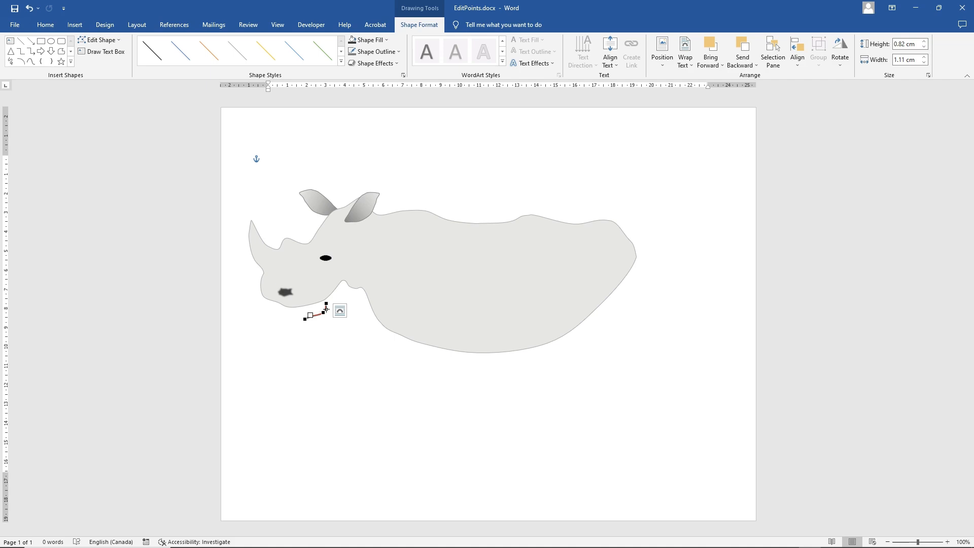
Step: Try outline weights of 3 pt and 6 pt on the curve below the muzzle
left_click(385, 53)
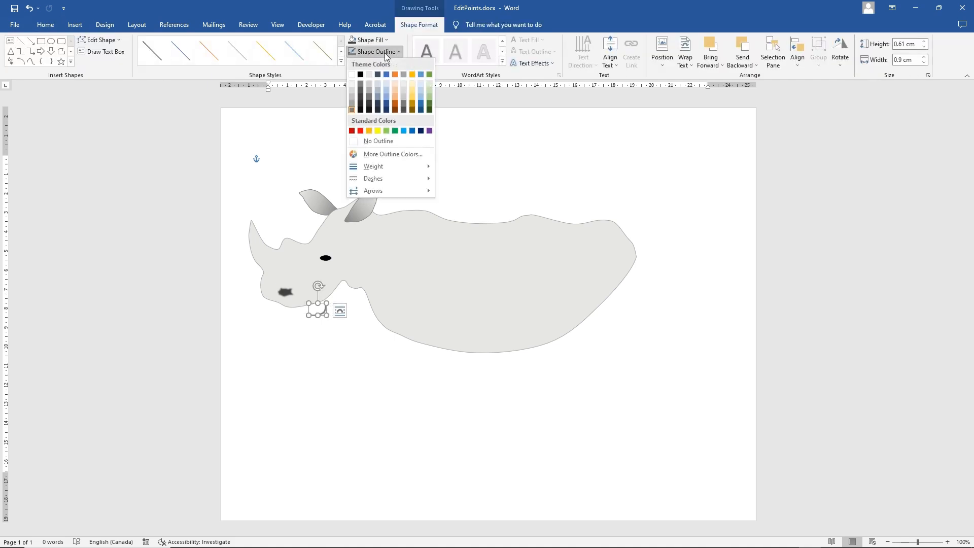
mouse_move(386, 164)
left_click(475, 236)
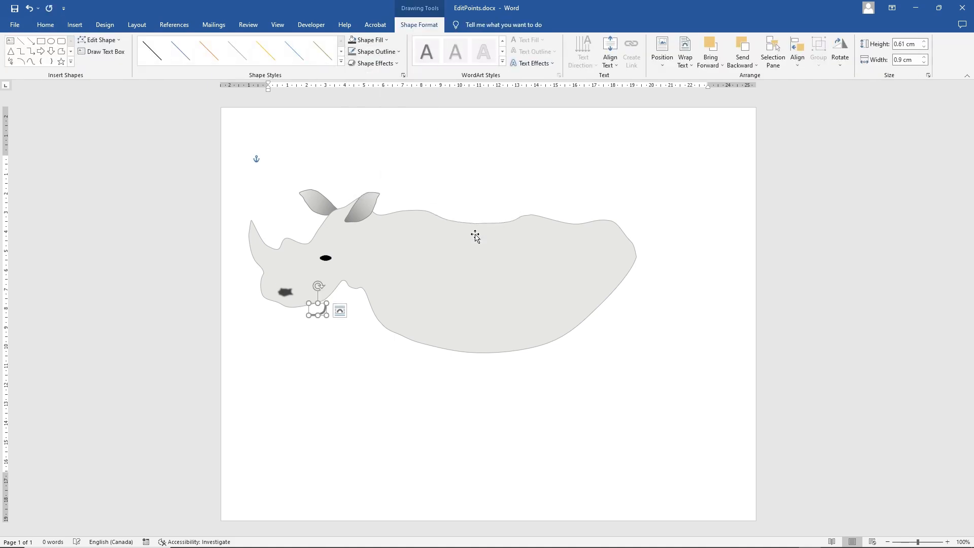
left_click(374, 63)
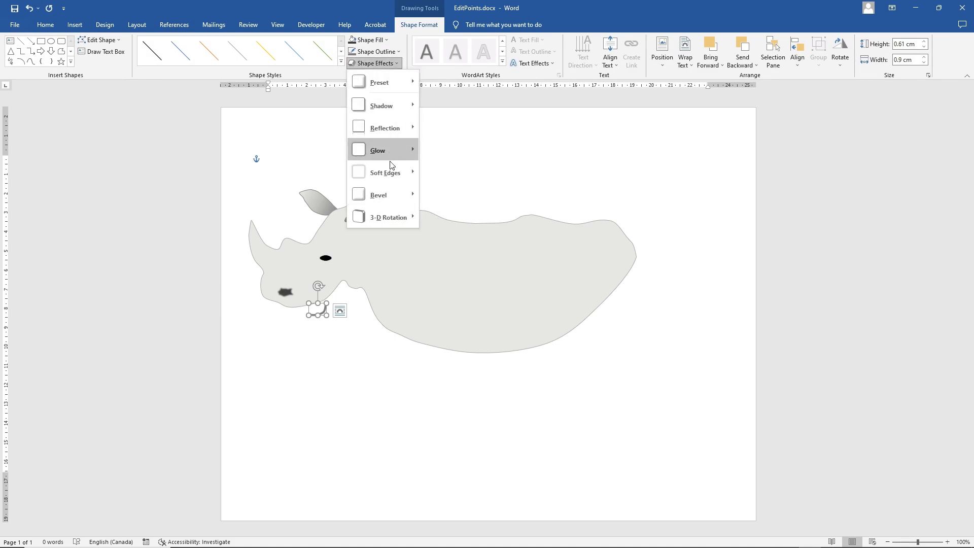
mouse_move(391, 172)
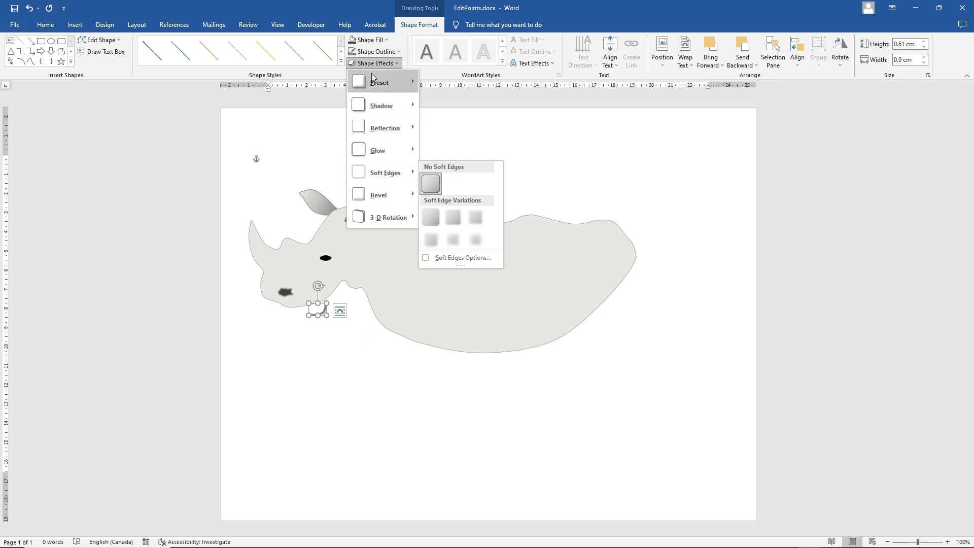
mouse_move(372, 73)
left_click(374, 51)
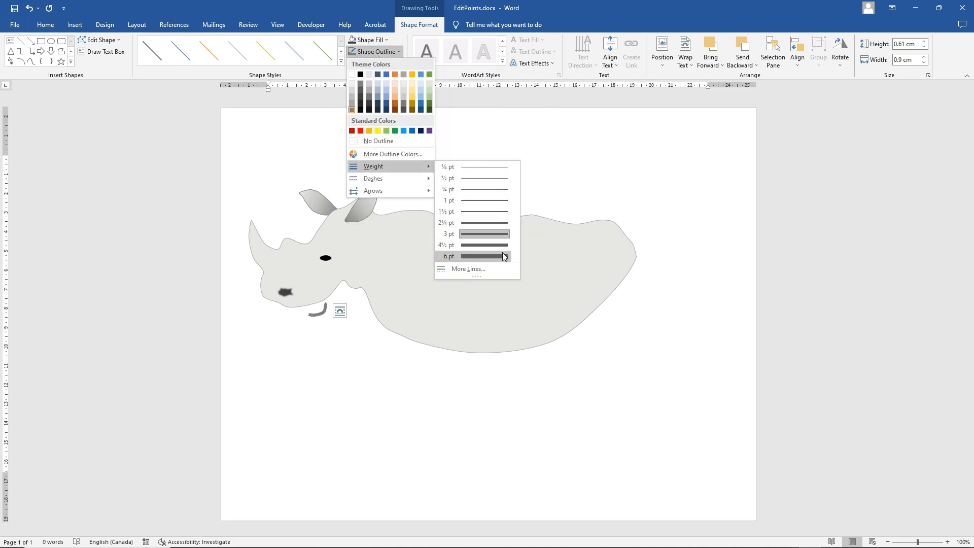
left_click(499, 256)
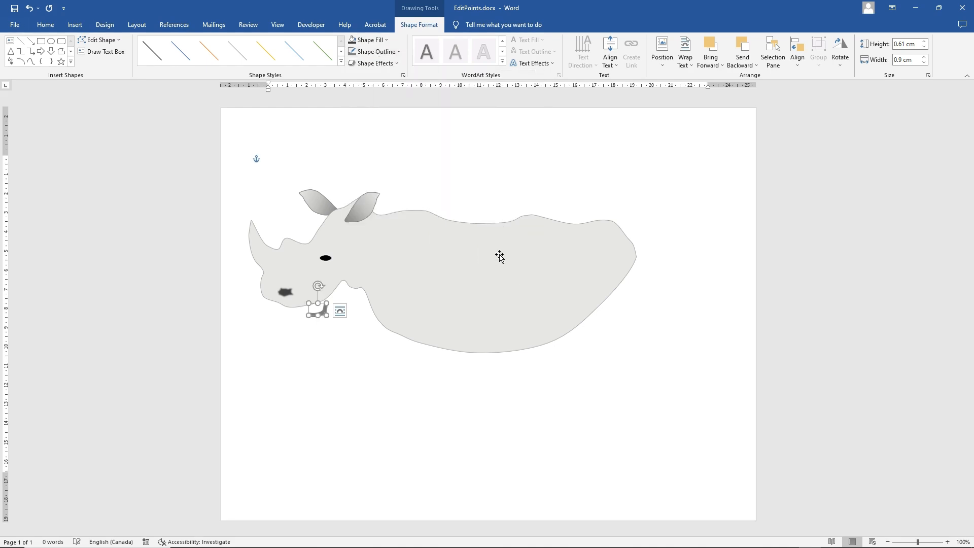
Step: Apply the first soft edge variation to the curve below the muzzle
left_click(376, 63)
mouse_move(386, 170)
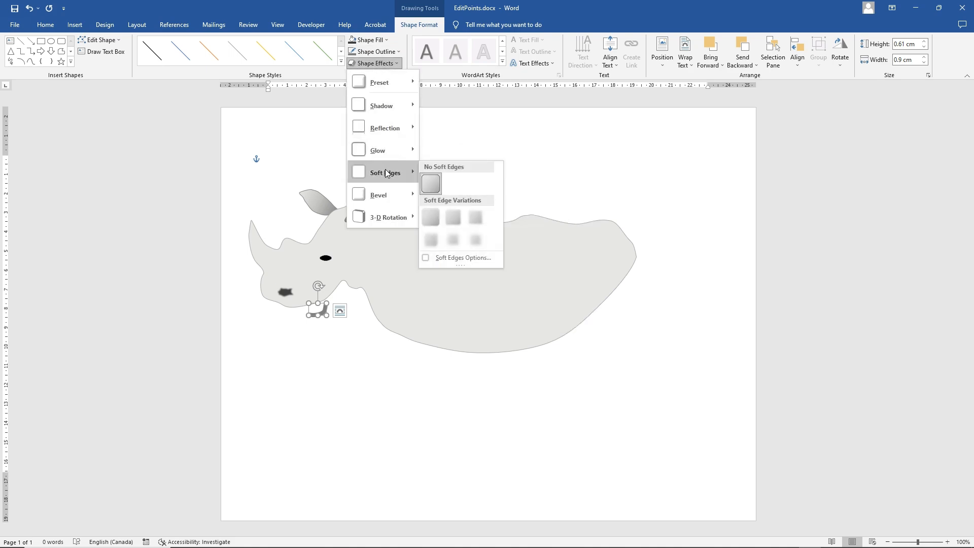
left_click(434, 218)
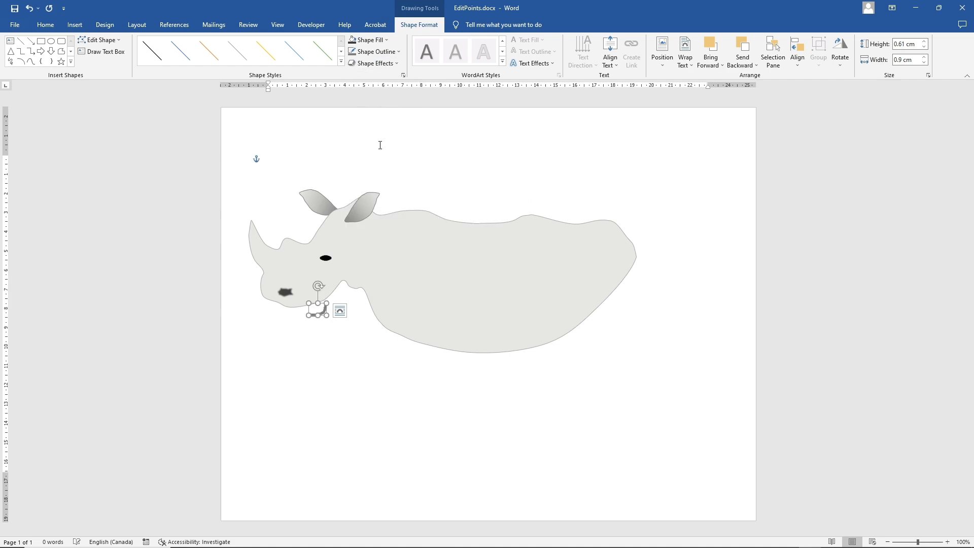
Step: Set the soft-edged curve's outline weight to 4½ pt
left_click(377, 65)
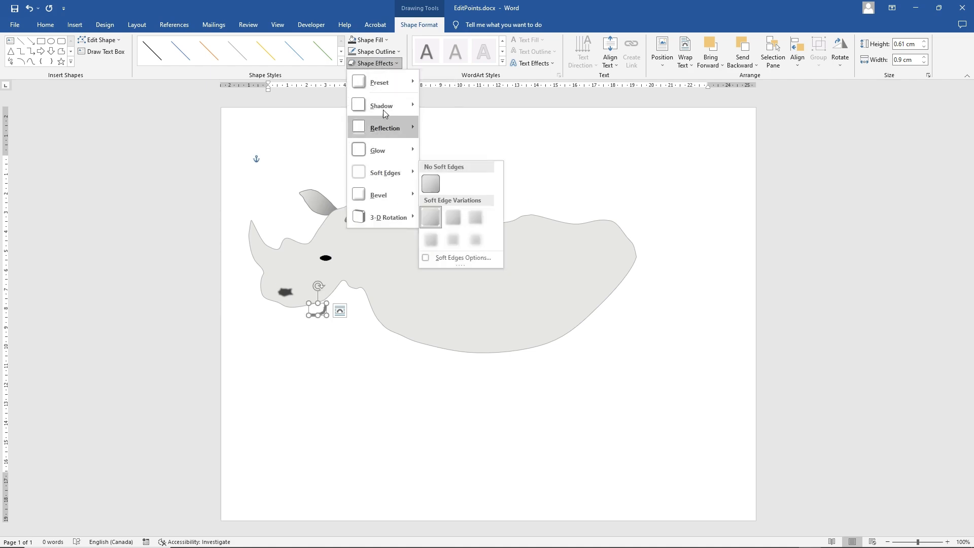
left_click(379, 52)
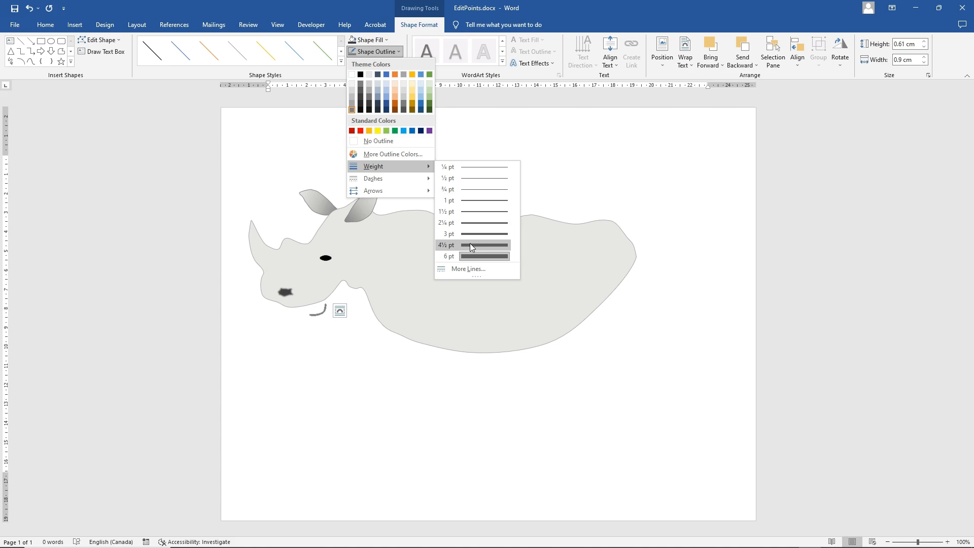
left_click(470, 244)
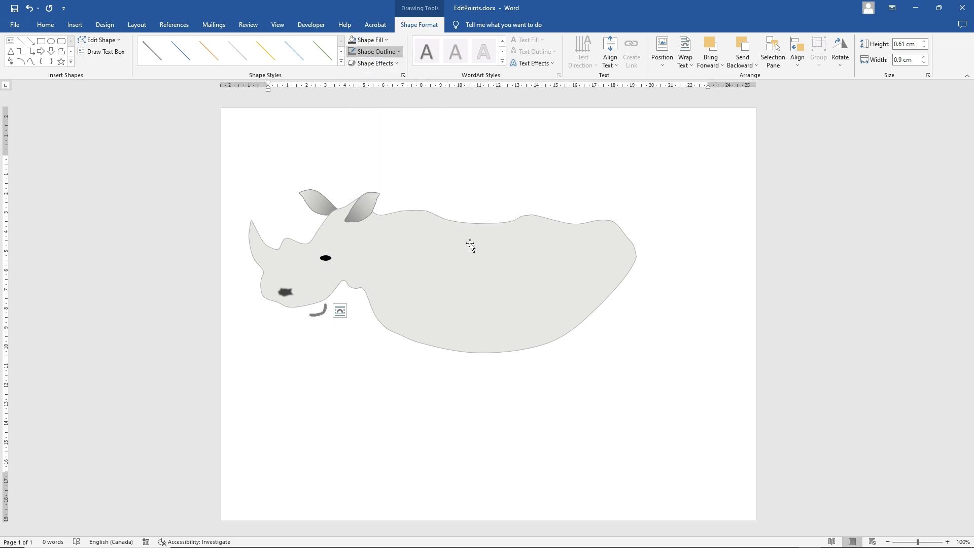
Step: Move the curve onto the lower edge of the muzzle as a mouth and shrink it slightly
left_click_drag(325, 310, 301, 300)
left_click(312, 341)
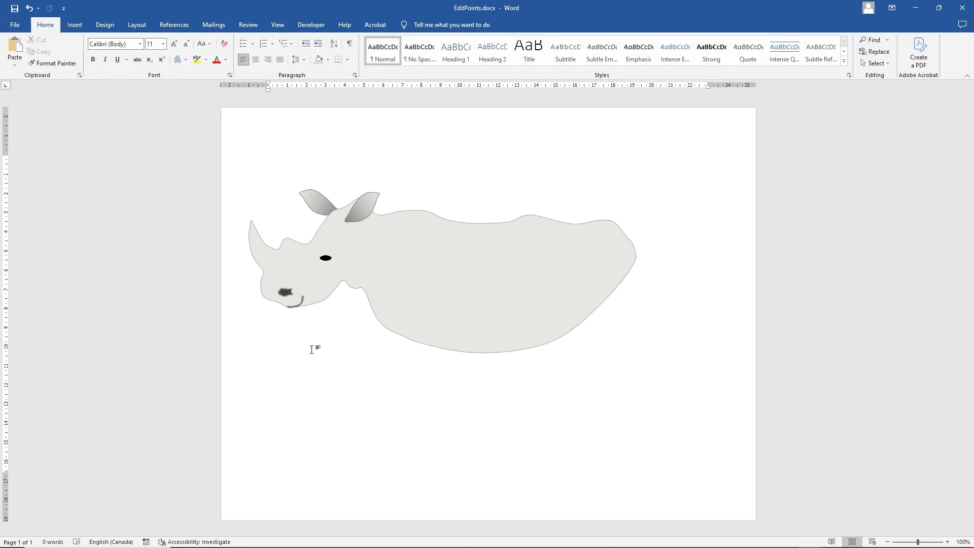
left_click(302, 304)
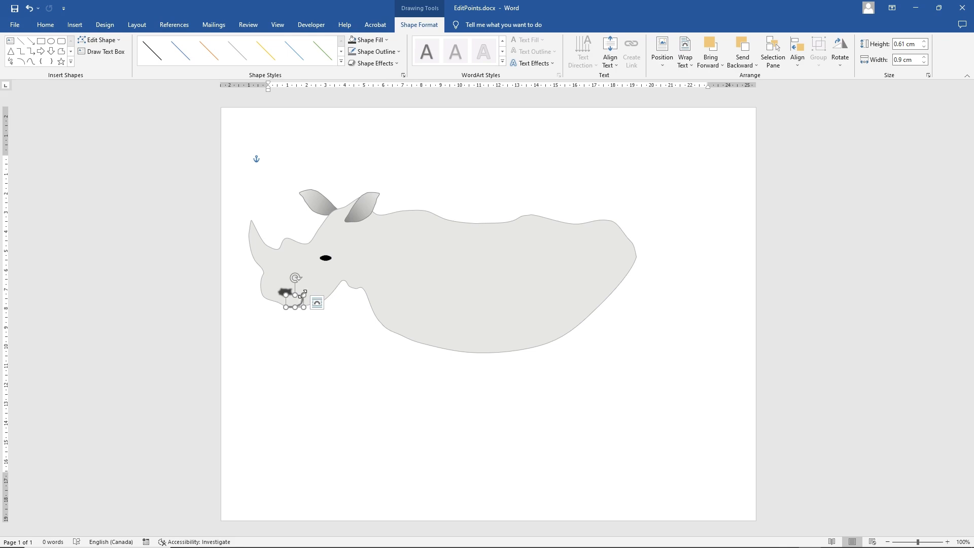
left_click_drag(304, 294, 302, 300)
left_click(302, 335)
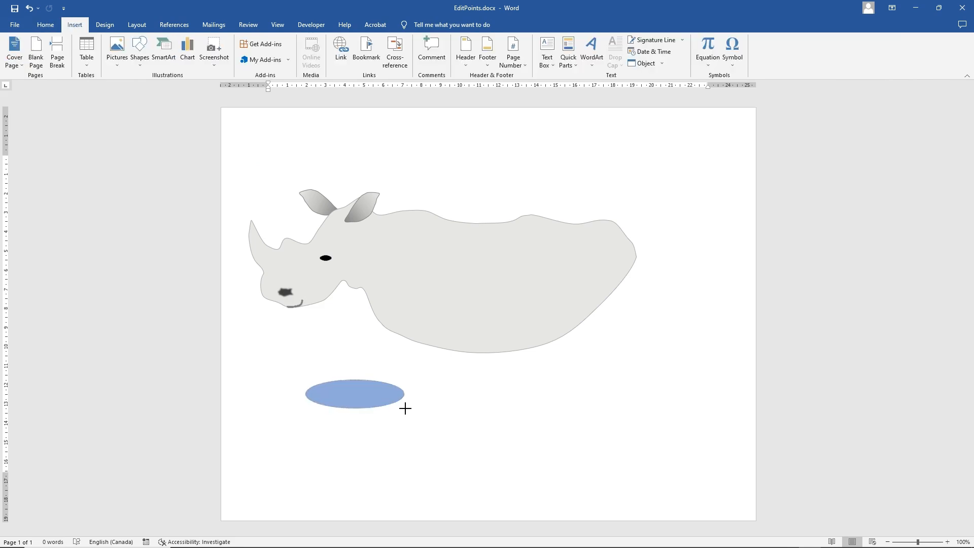
Step: Draw an oval about 1.83 cm high and 5.21 cm wide below the rhino, with a dark grey fill and no outline
left_click_drag(404, 406, 406, 415)
left_click(374, 52)
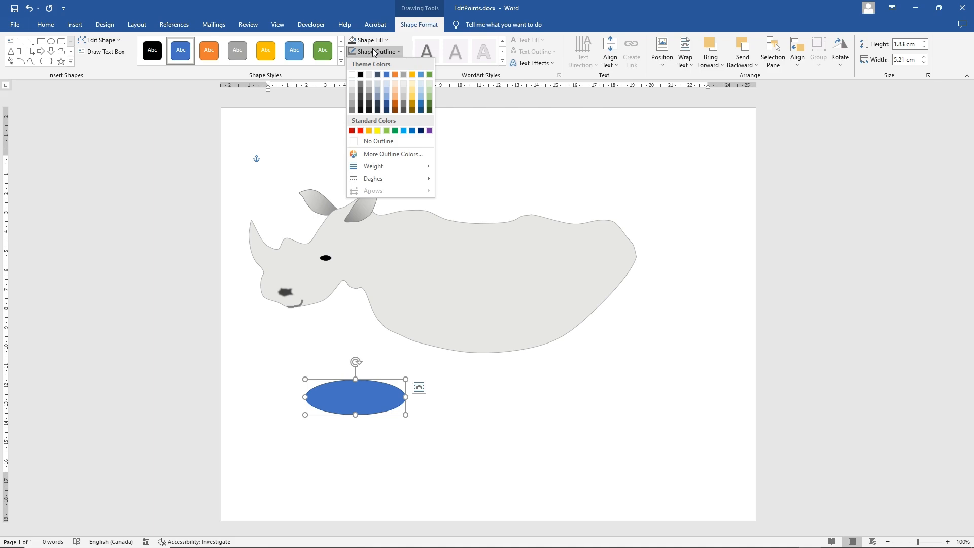
left_click(350, 89)
left_click(369, 39)
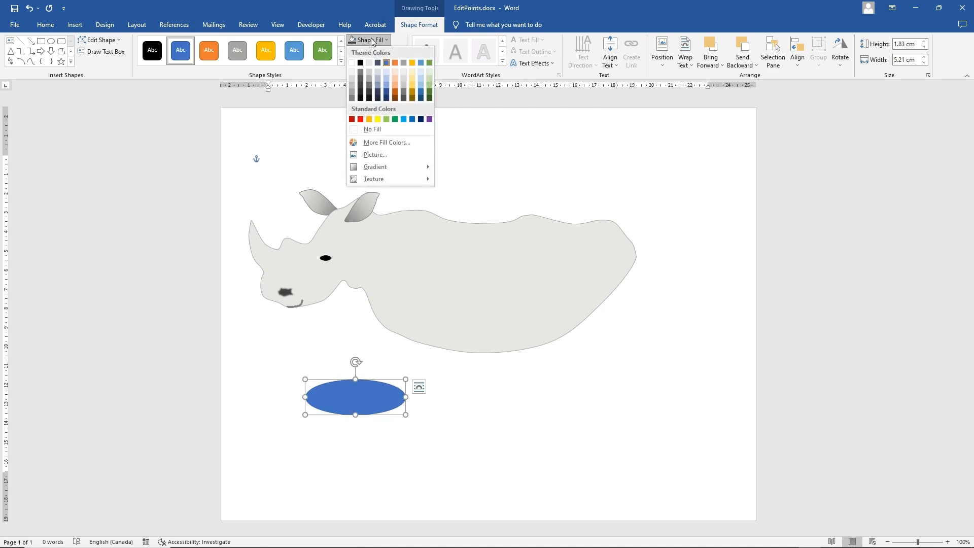
left_click(370, 88)
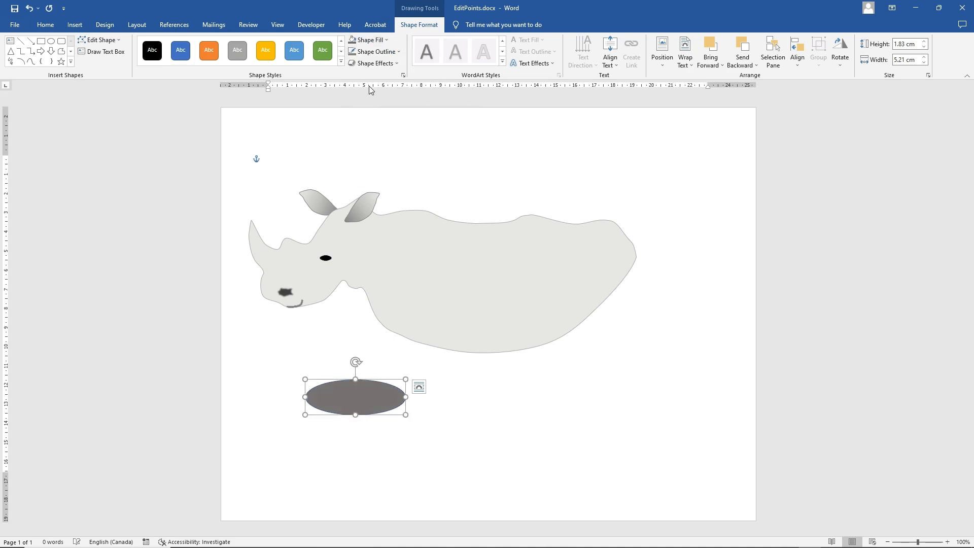
left_click(373, 51)
left_click(376, 141)
Step: Apply the fourth soft edge variation to the dark grey oval
left_click(367, 65)
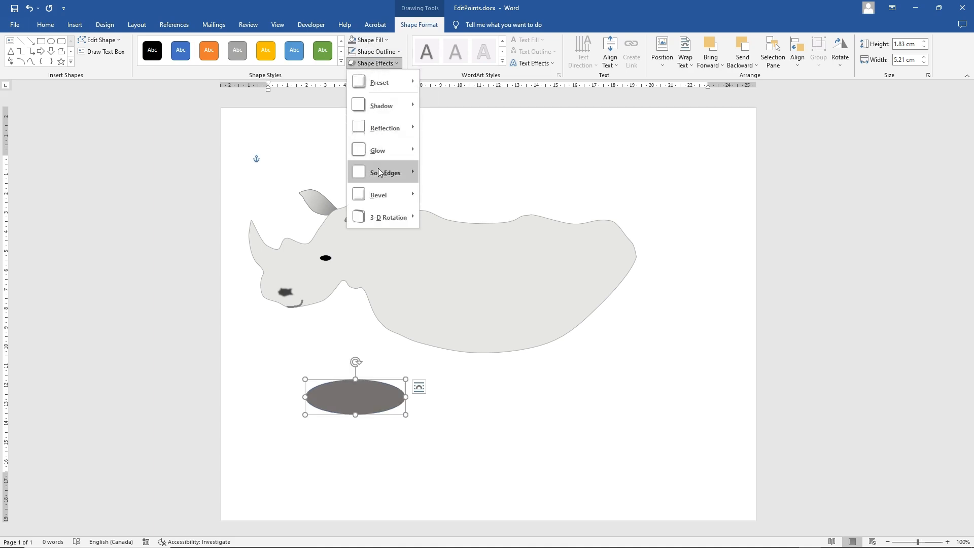
mouse_move(395, 175)
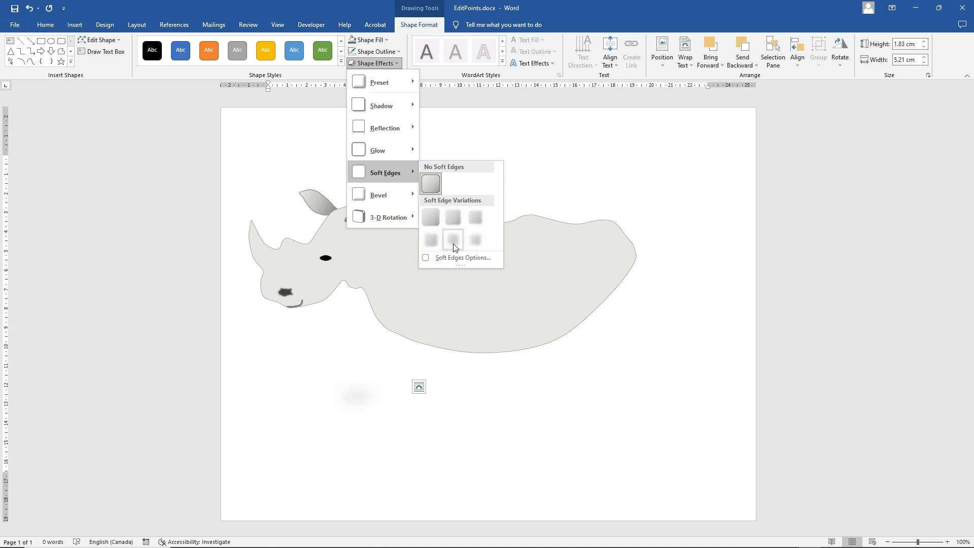
left_click(436, 244)
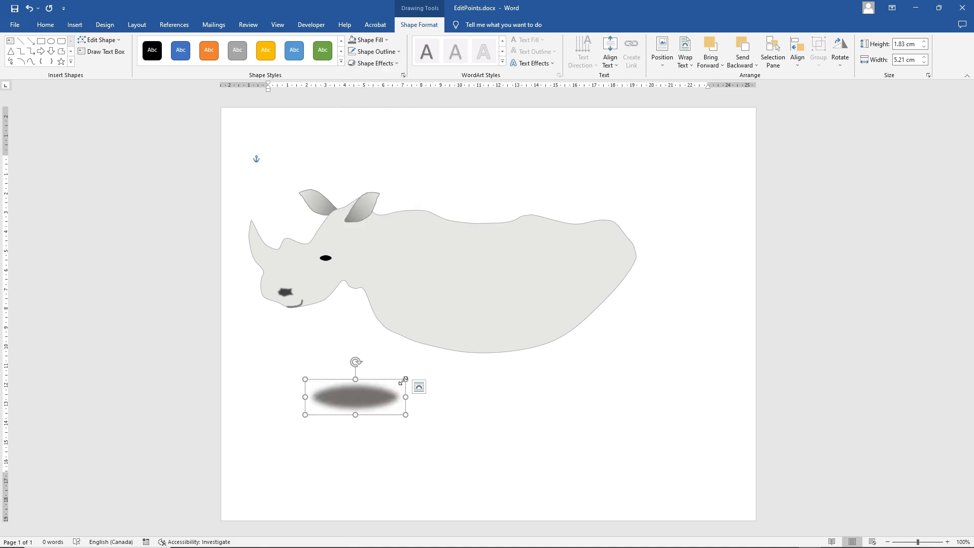
Step: Bring the soft grey oval forward and reshape it into a clockwise-tilted oval about 2.88 cm high and 1.93 cm wide
left_click_drag(406, 379, 359, 353)
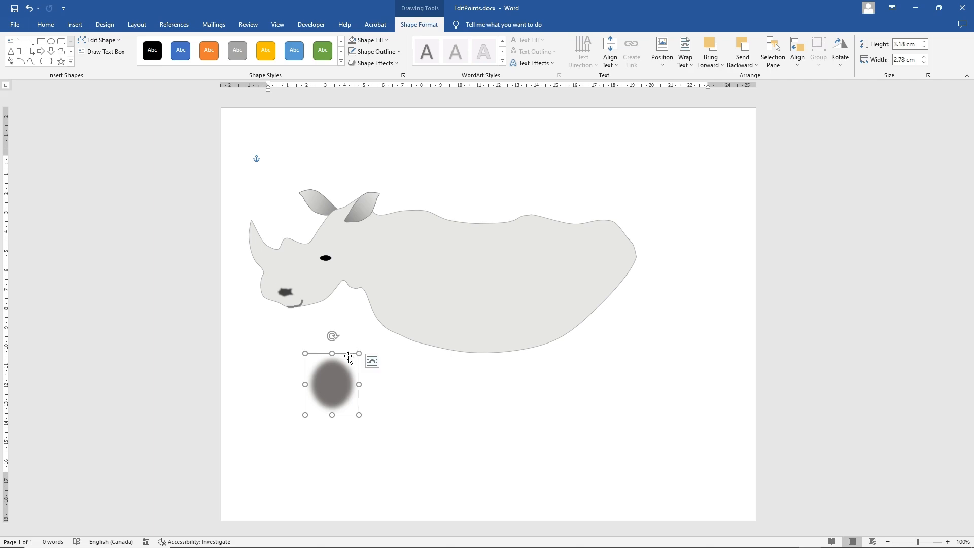
right_click(348, 354)
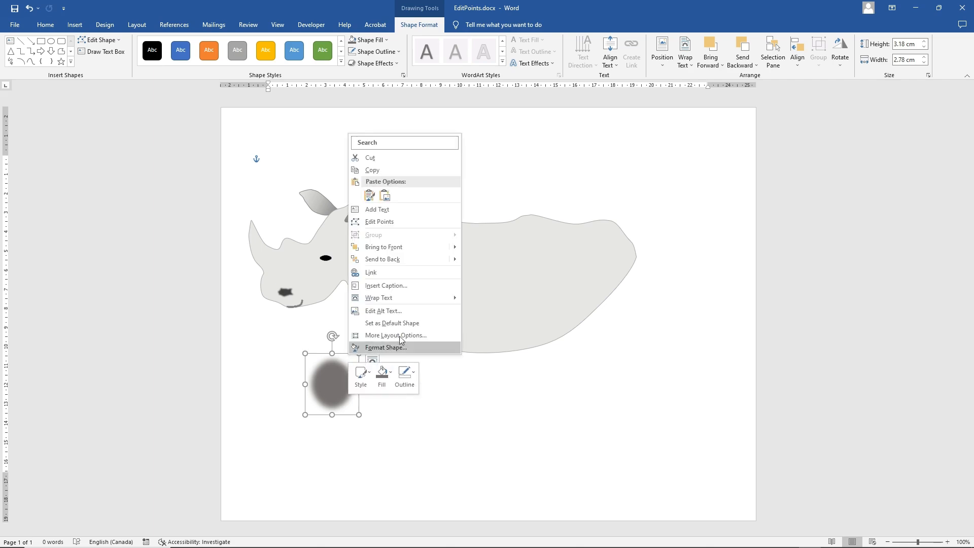
left_click(389, 248)
left_click_drag(344, 357, 344, 319)
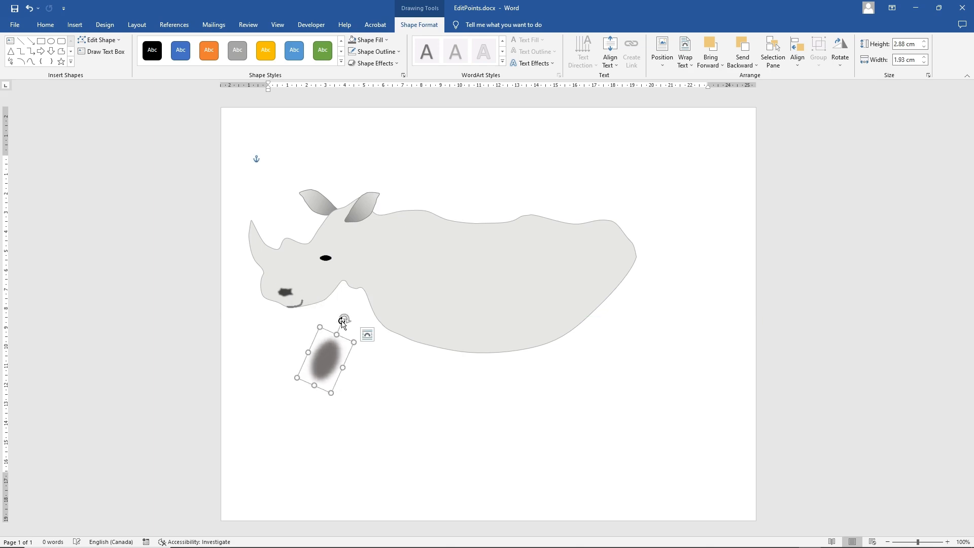
Step: Change the tilted oval's soft edges to the fifth soft edge variation
left_click(385, 63)
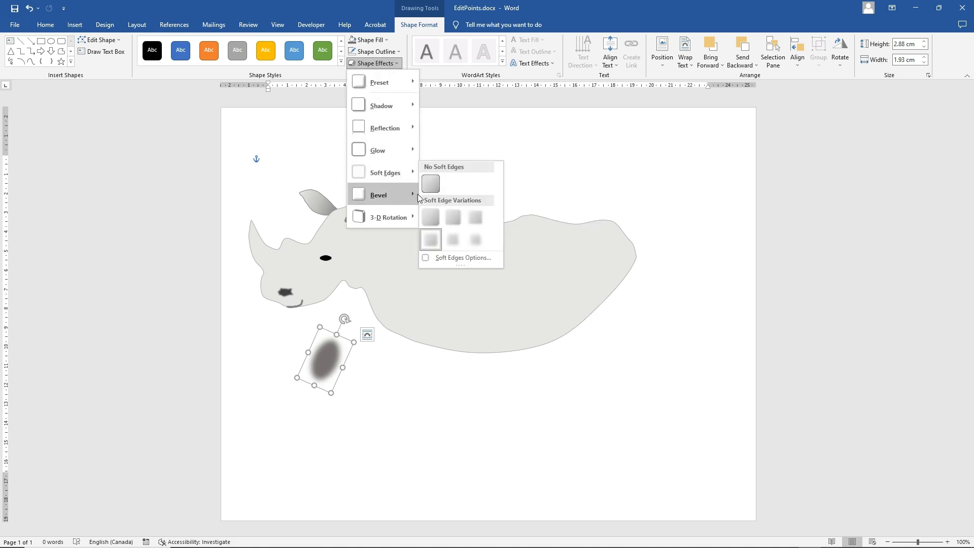
left_click(447, 244)
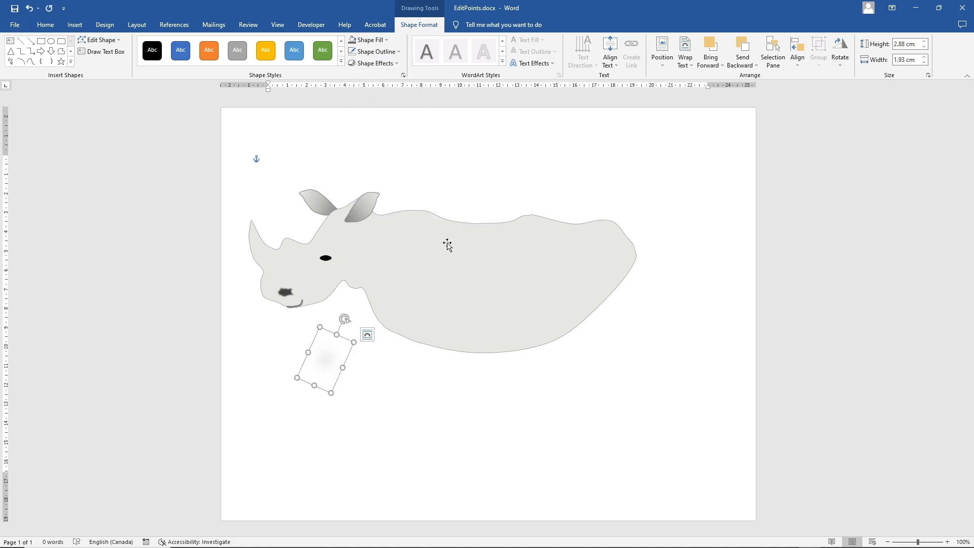
Step: Fill the tilted soft-edged oval with dark grey and fit it small over the corner of the rhino's mouth
left_click(373, 40)
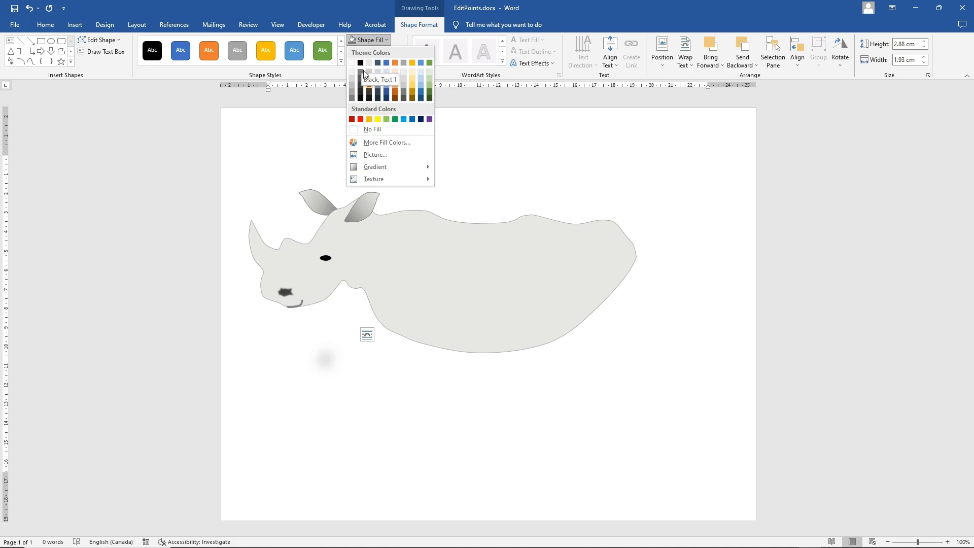
left_click(370, 99)
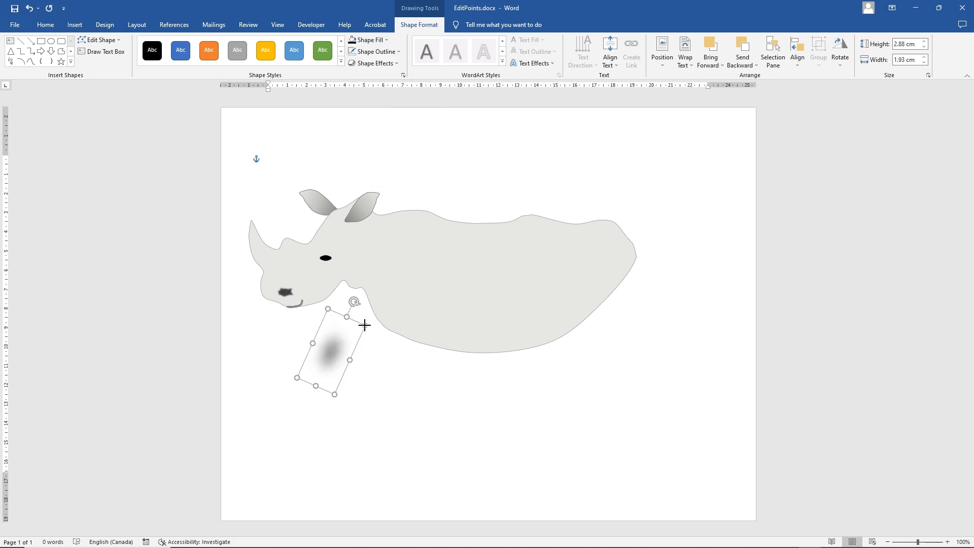
left_click_drag(366, 333, 326, 266)
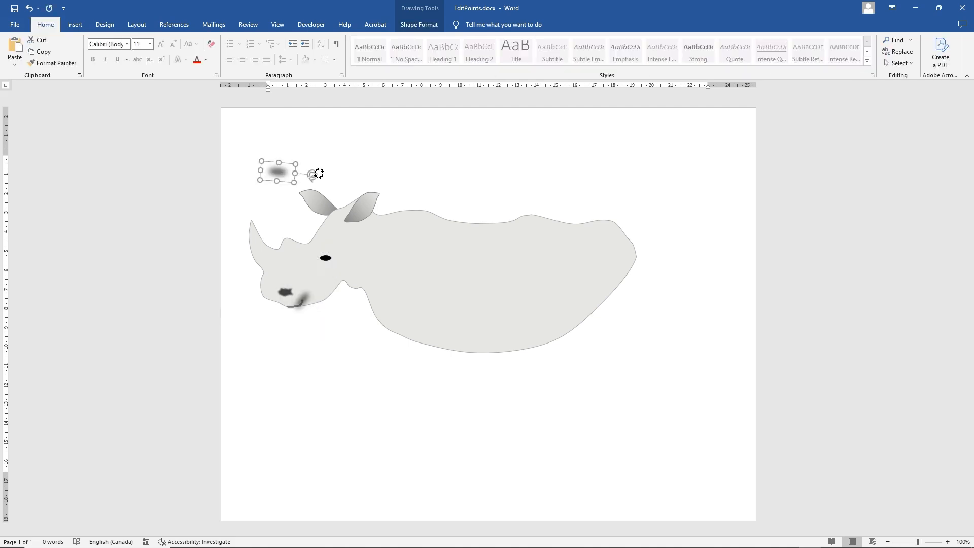
Step: Rotate the small soft oval above the head to level and give the oval at the mouth's corner a lighter grey fill
left_click_drag(318, 174, 296, 217)
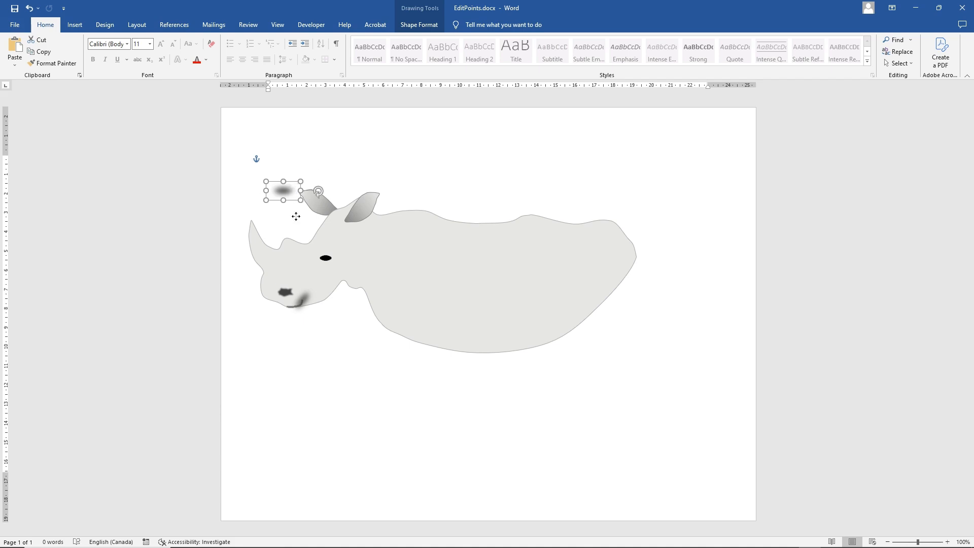
left_click(369, 39)
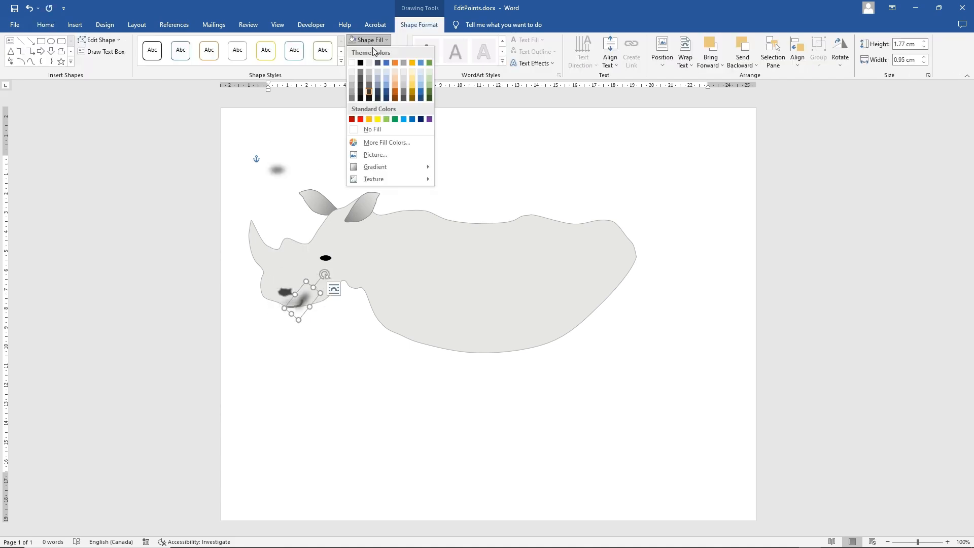
left_click(369, 90)
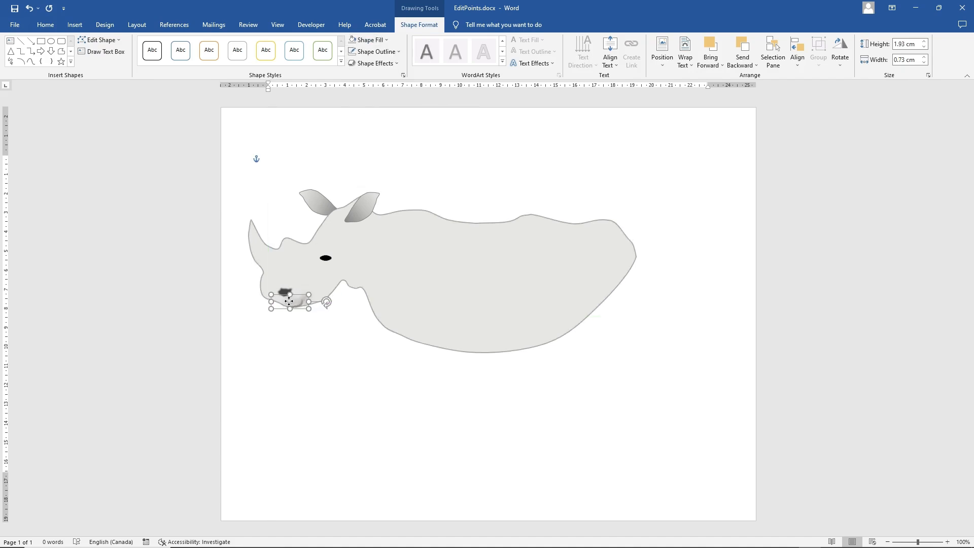
Step: Adjust the rotation of the level soft oval over the rhino's lower muzzle
left_click(299, 331)
left_click(297, 303)
left_click_drag(326, 302, 321, 223)
Step: Apply a grey gradient to the rhino's body running from dark at the lower left to light at the upper right
left_click(409, 245)
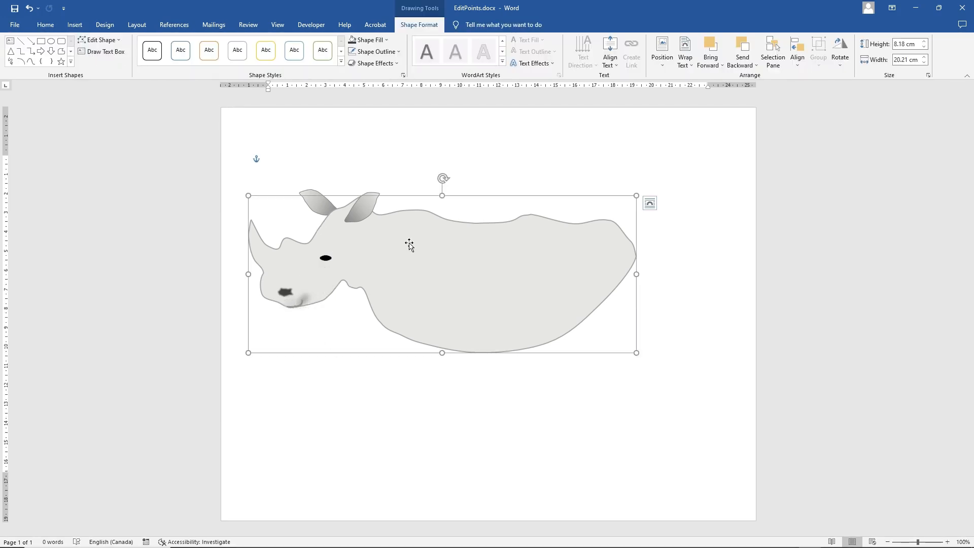
left_click(371, 40)
mouse_move(389, 164)
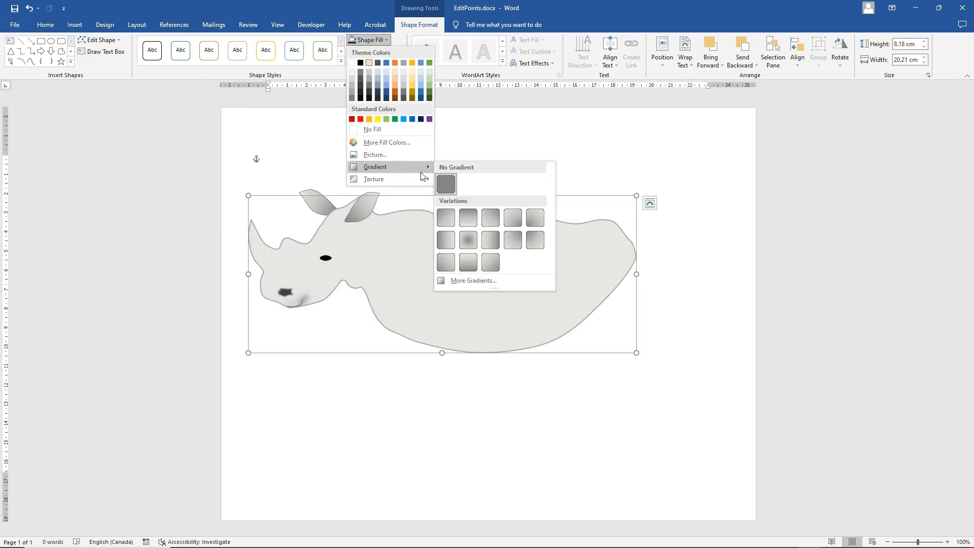
left_click(446, 240)
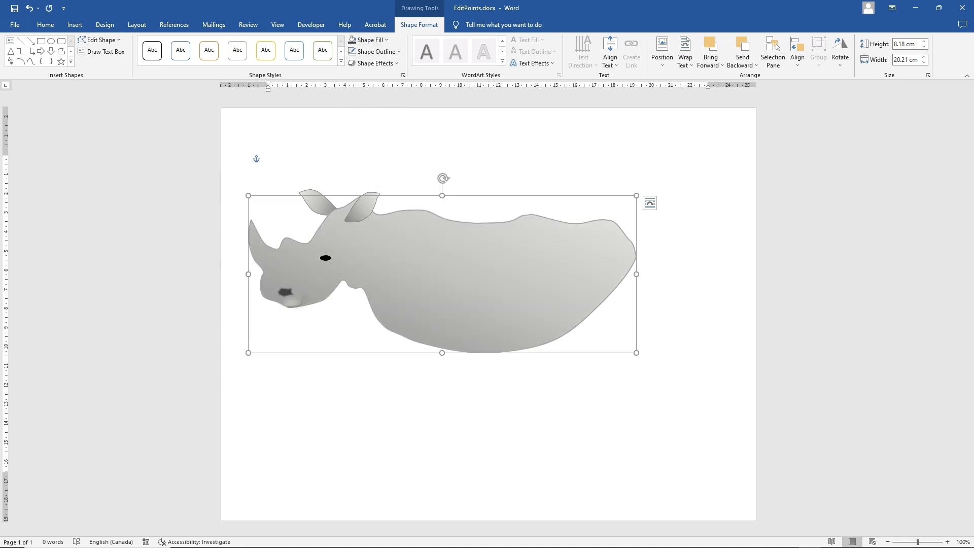
left_click(502, 423)
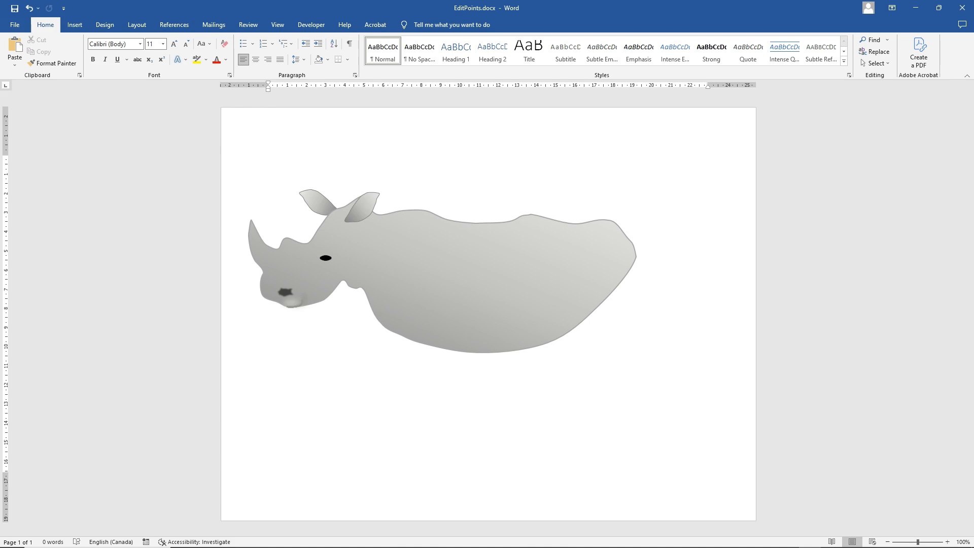
Step: Draw a rounded rectangle about 4.18 cm high and 2.01 cm wide below the body and give it the solid grey style
left_click(76, 25)
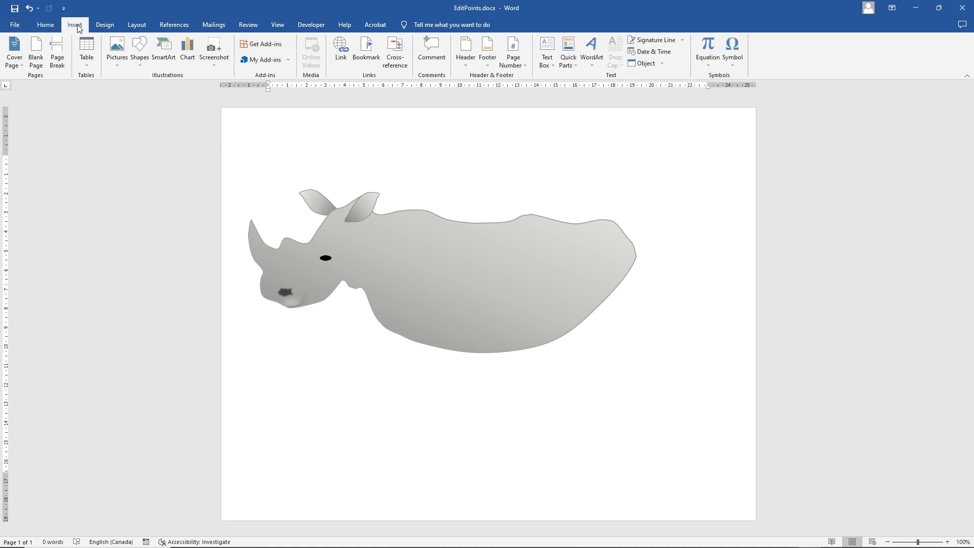
left_click(141, 55)
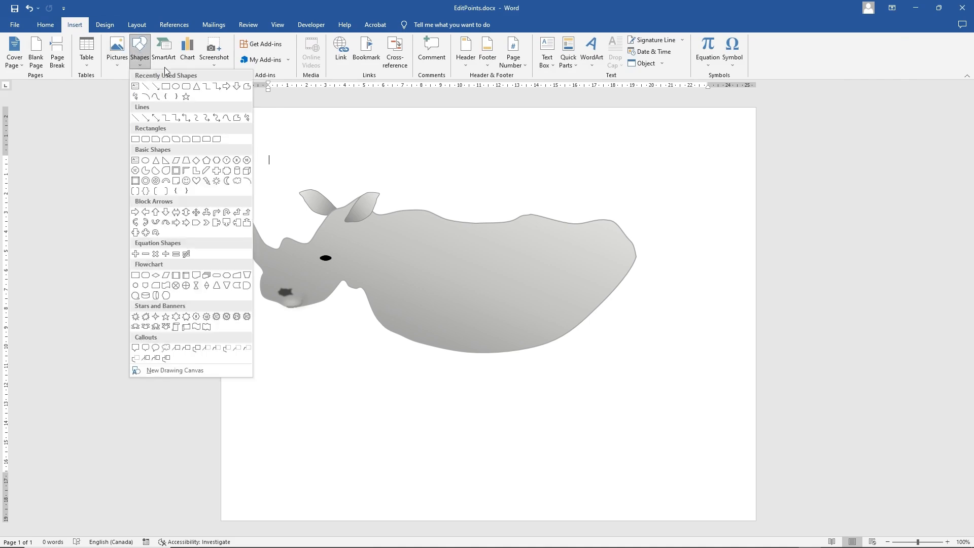
left_click(186, 86)
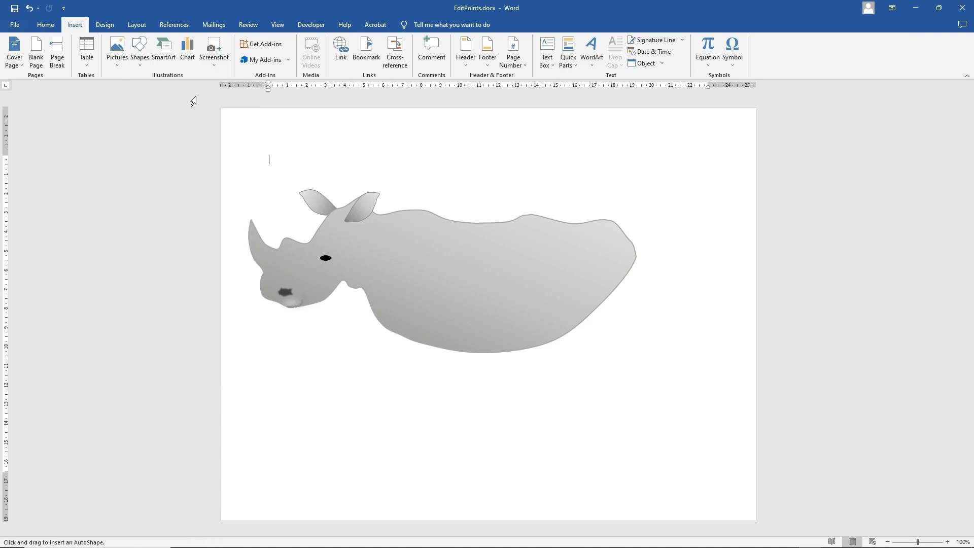
mouse_move(530, 378)
left_mouse_down()
mouse_move(579, 446)
mouse_move(570, 458)
left_mouse_up()
left_click(236, 49)
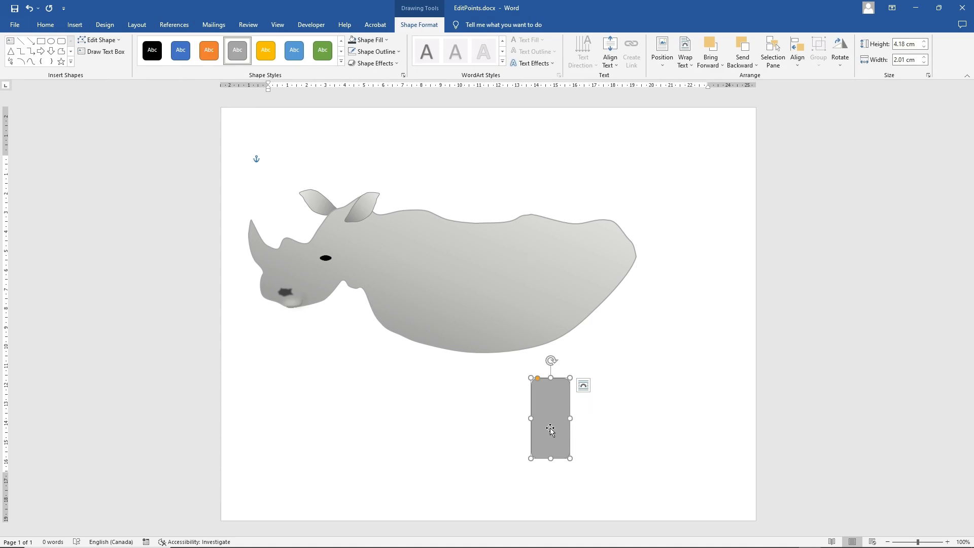
Step: Move the grey rectangle beside the rhino's rear and enlarge it to about 6.62 cm high and 2.67 cm wide
left_click_drag(553, 421, 653, 361)
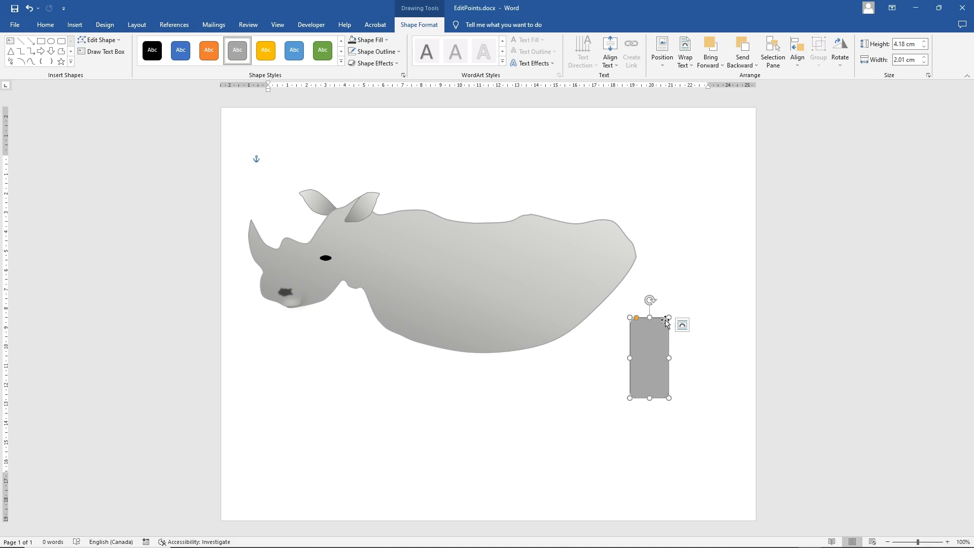
left_click_drag(668, 318, 682, 270)
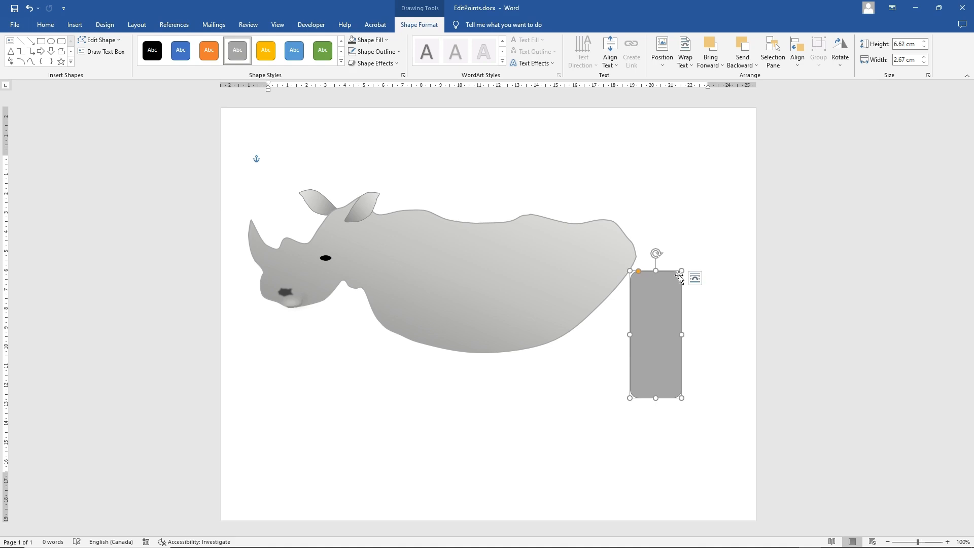
left_click_drag(646, 317, 661, 296)
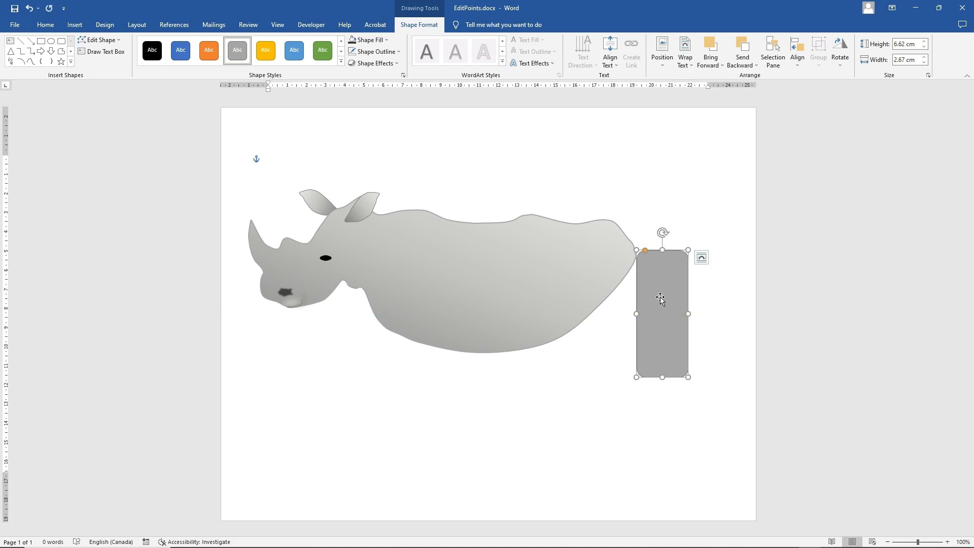
Step: Edit the rectangle's points, pulling its two upper points up and left to join the rump at the back line
right_click(660, 297)
left_click(705, 385)
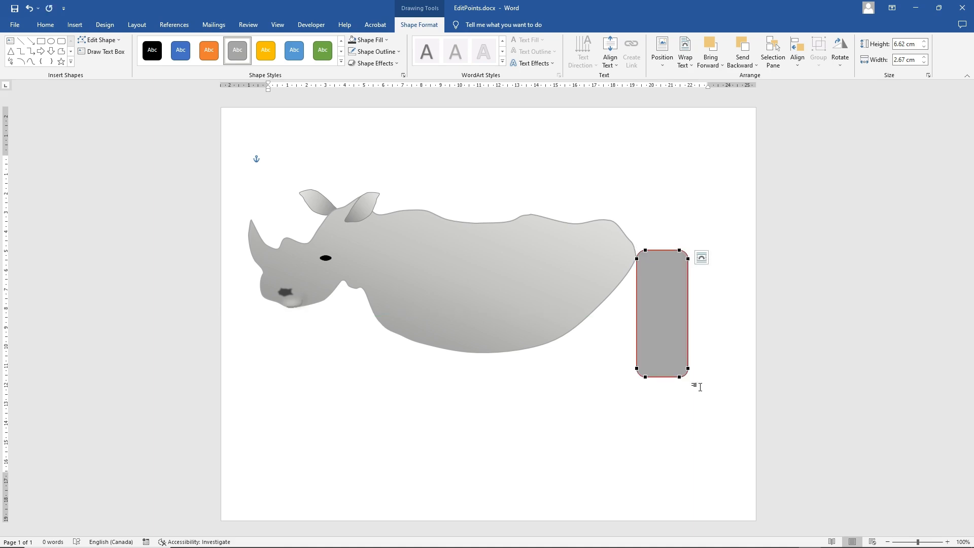
left_click_drag(646, 250, 611, 216)
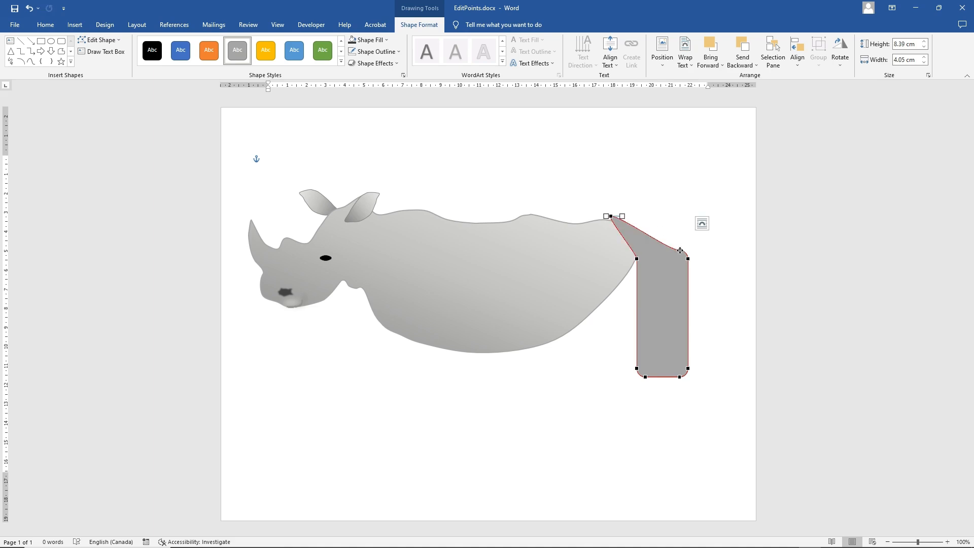
left_click_drag(680, 250, 659, 221)
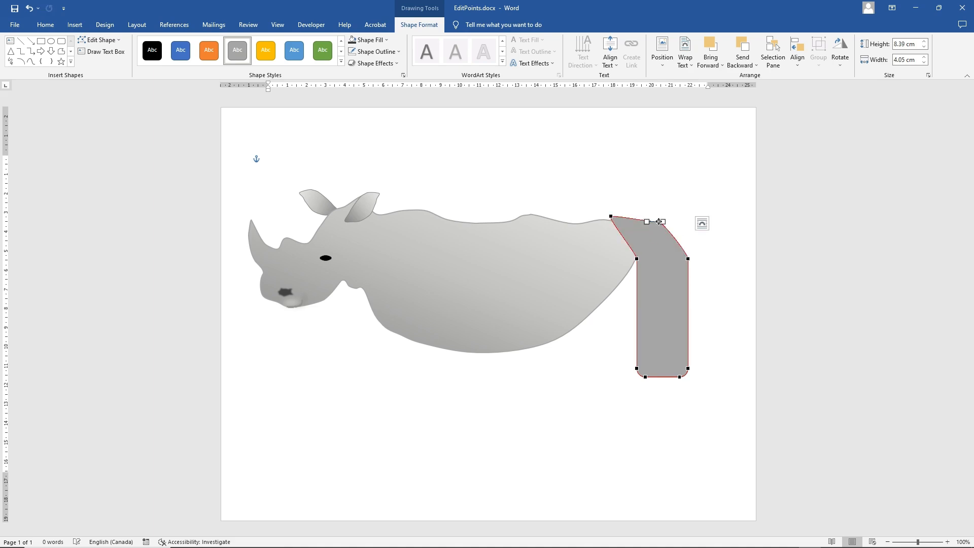
Step: Add a point on the hind leg's outer edge and shift the upper outer points outward to bulge the thigh
right_click(688, 299)
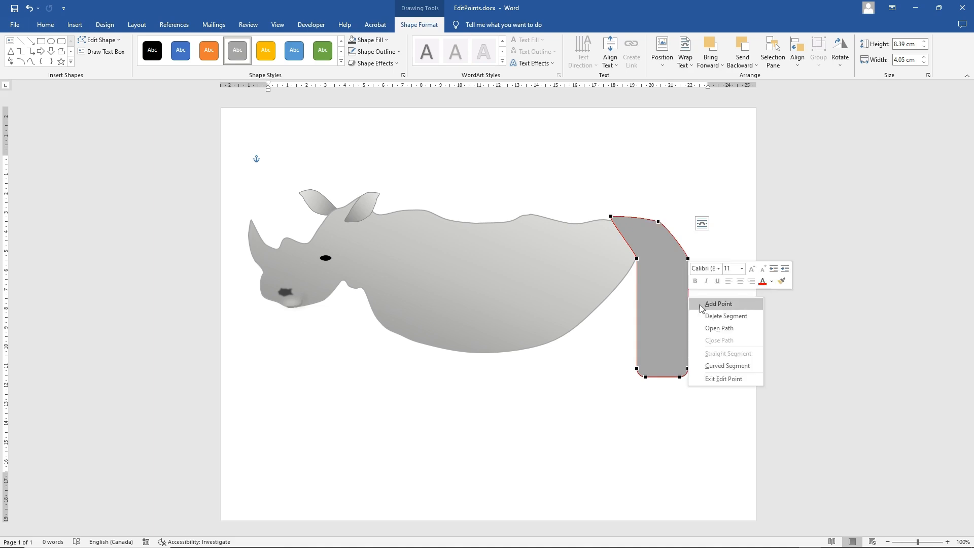
left_click(703, 307)
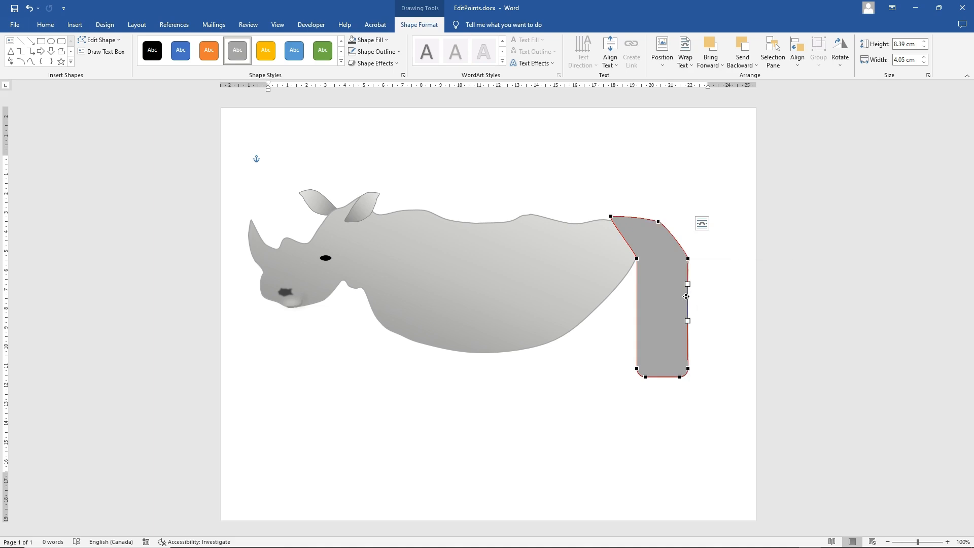
left_click_drag(686, 297, 700, 294)
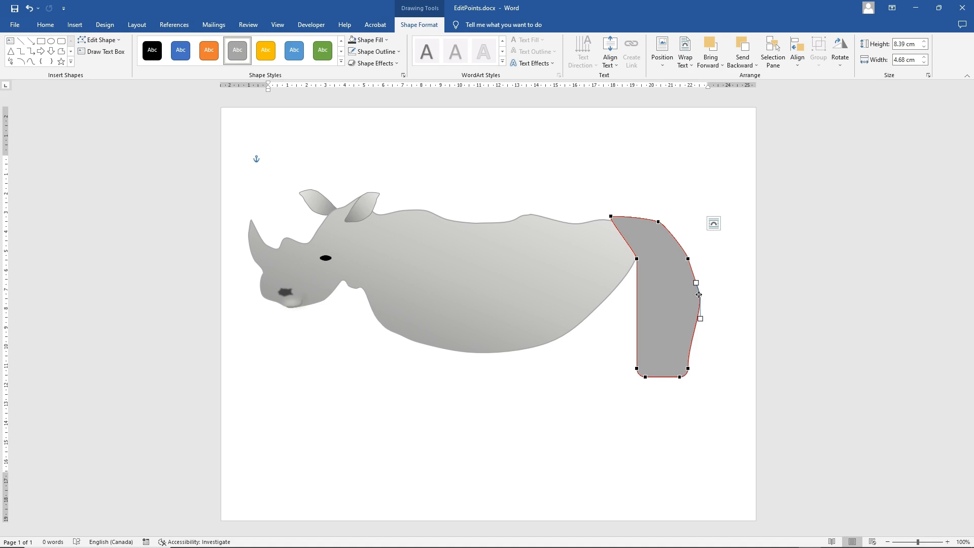
left_click_drag(689, 258, 692, 258)
left_click_drag(700, 295, 701, 284)
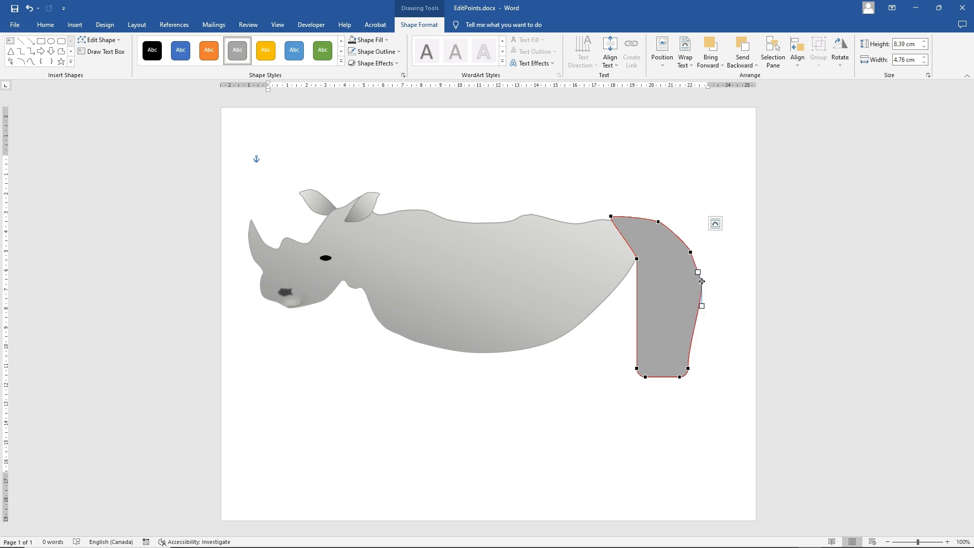
Step: Convert the three points along the rump and outer thigh to smooth points and refine the curve at the top
right_click(702, 282)
left_click(717, 337)
right_click(691, 252)
left_click(728, 307)
right_click(659, 221)
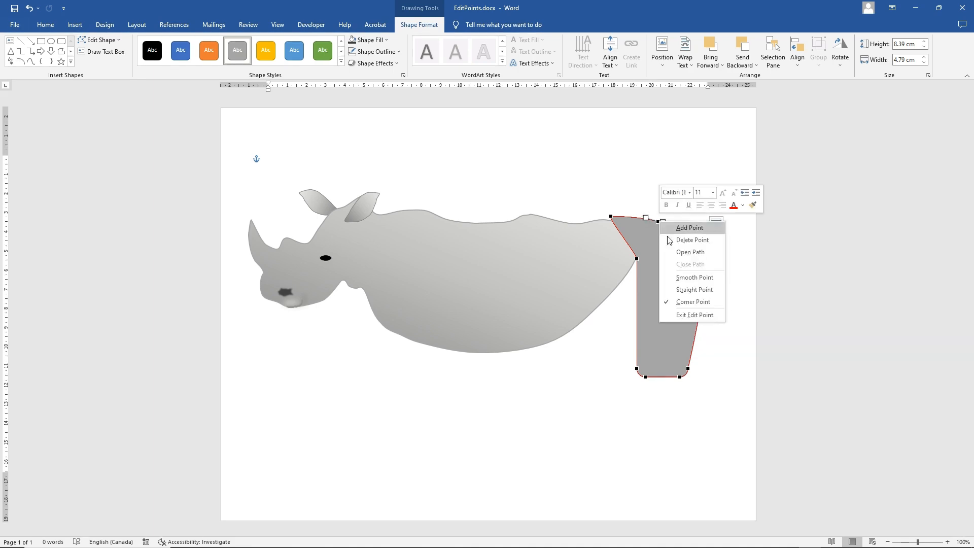
left_click(679, 277)
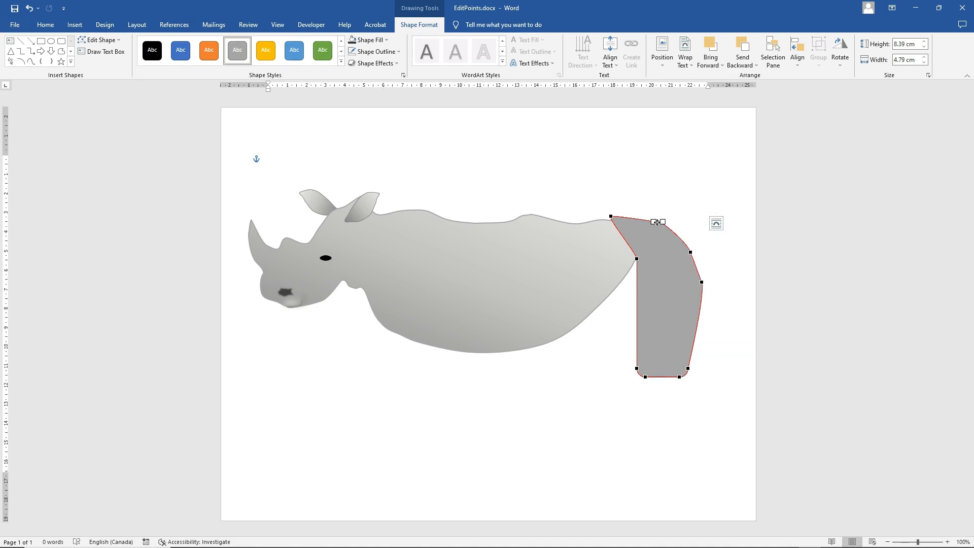
left_click_drag(654, 222, 652, 217)
Step: Add a point on the hind leg's inner edge, bow it outward, and pull the lower inner corner in towards the ankle
right_click(639, 308)
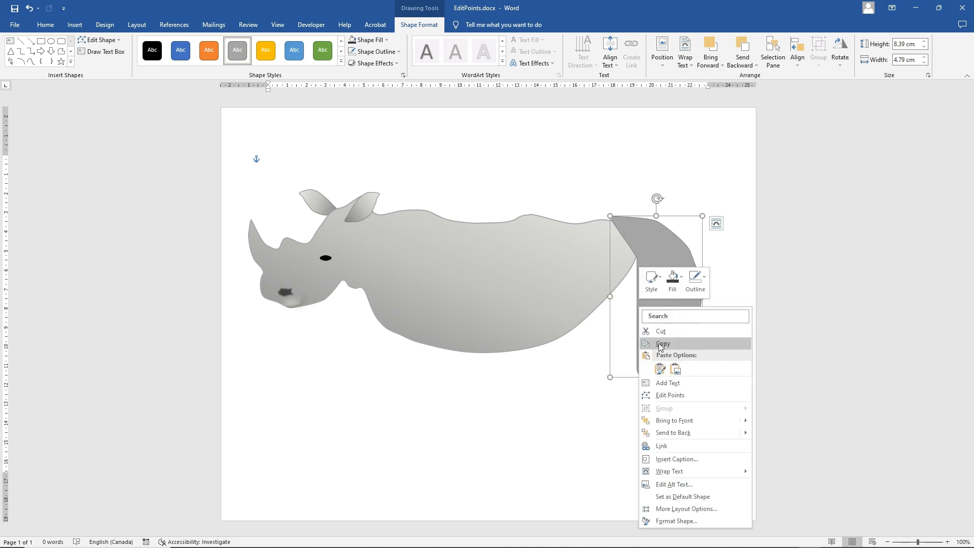
left_click(668, 395)
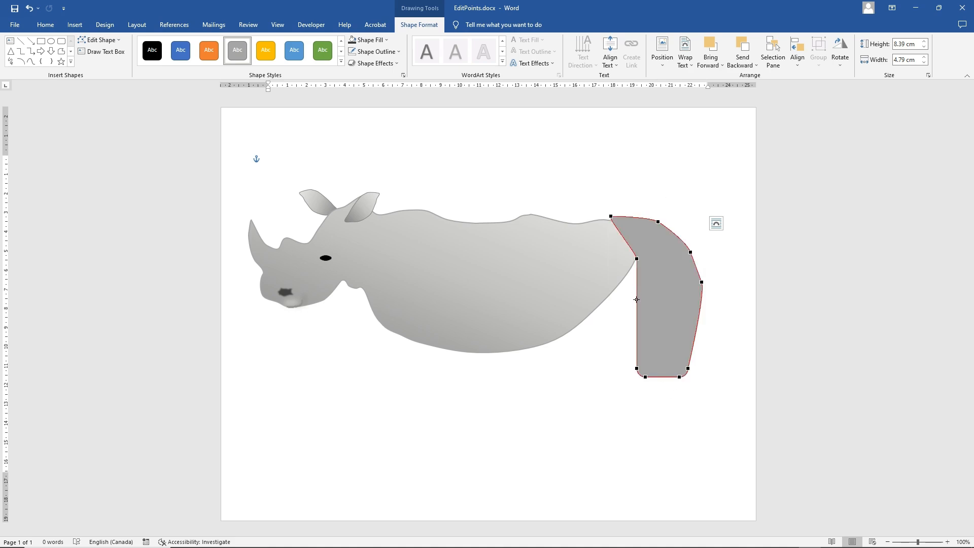
right_click(637, 300)
left_click(660, 308)
left_click(636, 300)
left_click_drag(632, 289, 633, 304)
left_click_drag(637, 369, 652, 361)
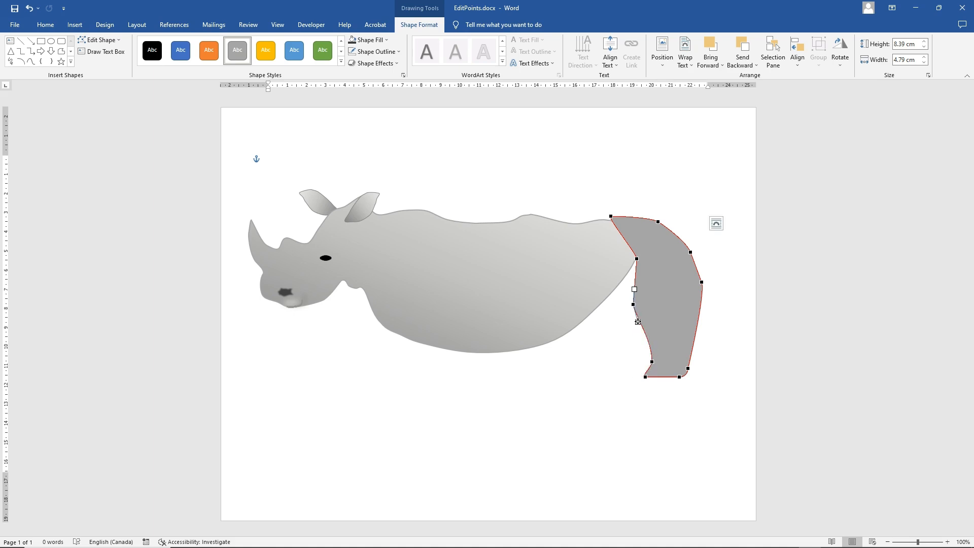
Step: Pull the outer edge in below the thigh, then add an ankle point and flare the heel outward
left_click_drag(698, 318, 683, 313)
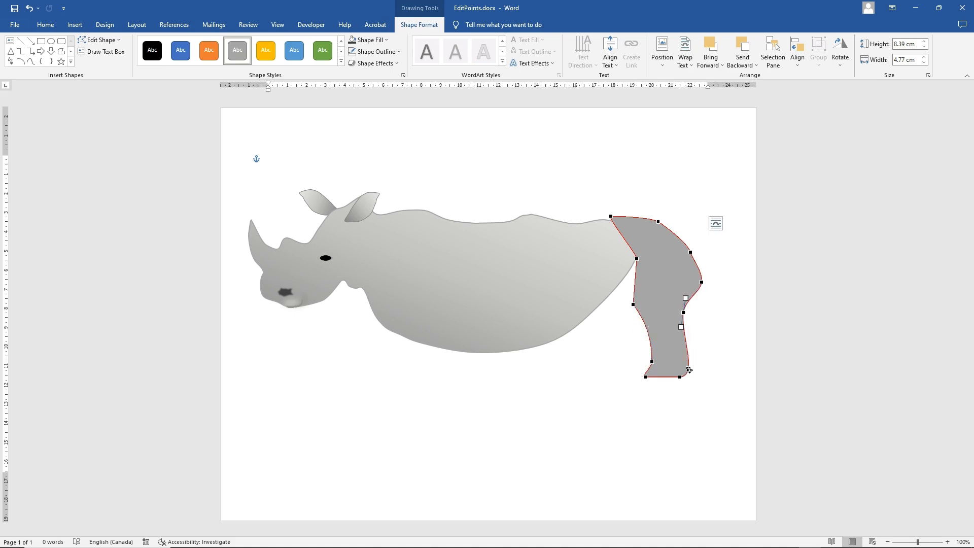
mouse_move(686, 368)
left_mouse_down()
mouse_move(677, 367)
mouse_move(696, 376)
left_mouse_up()
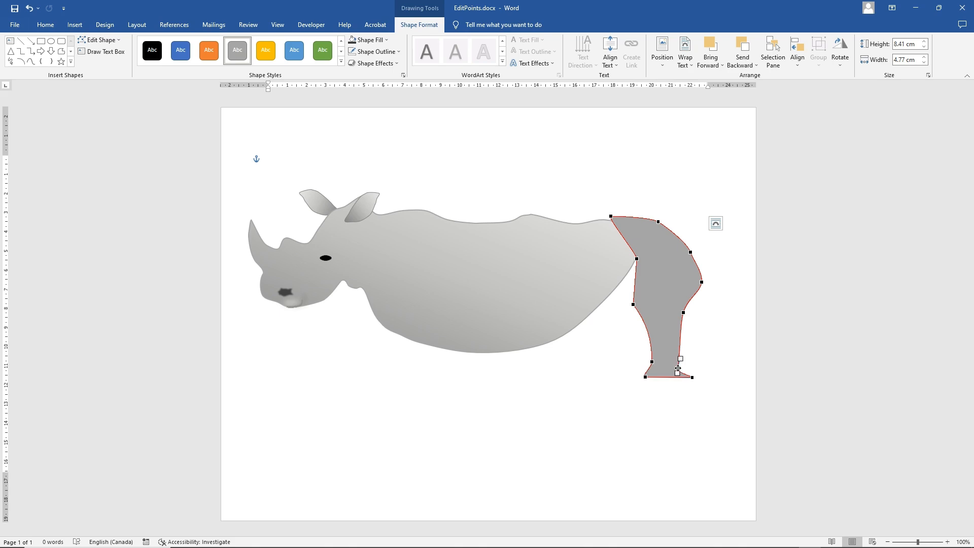
right_click(679, 352)
left_click(701, 359)
left_click_drag(679, 368, 688, 366)
Step: Add three points along the bottom edge of the foot and offset them slightly to form toes
left_click(692, 377)
right_click(662, 376)
left_click(685, 383)
right_click(677, 378)
left_click(703, 383)
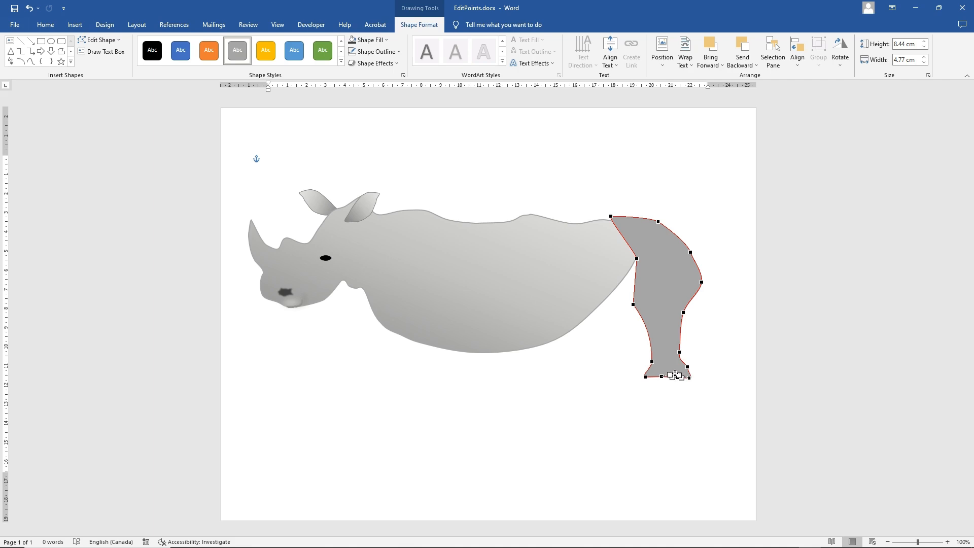
left_click_drag(675, 374, 677, 376)
right_click(668, 376)
left_click(685, 383)
left_click_drag(668, 375, 668, 374)
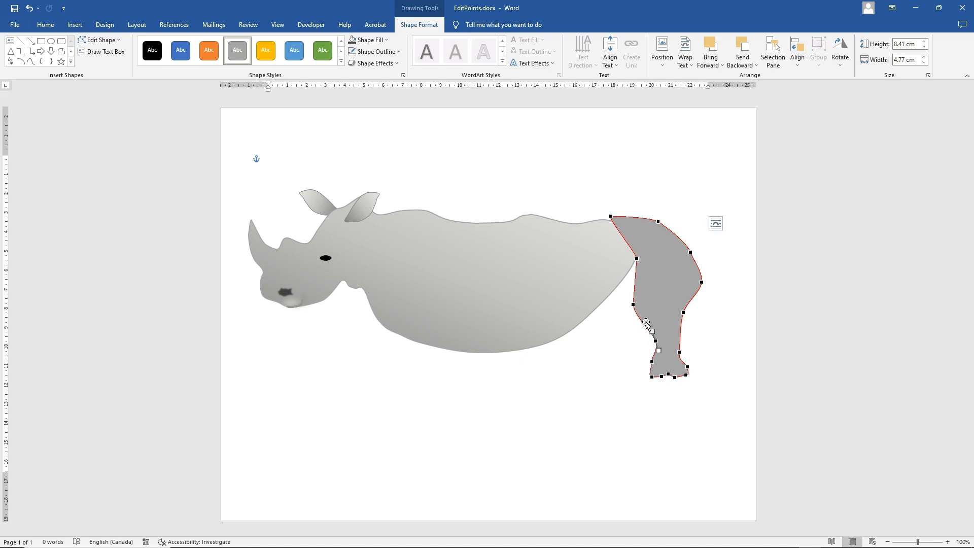
Step: Add a point on the leg's inner edge below the thigh and adjust the neighbouring points to shape the knee
right_click(641, 320)
left_click(663, 326)
left_click_drag(641, 319, 647, 318)
left_click_drag(635, 304, 656, 354)
left_click(647, 317)
left_click(656, 341)
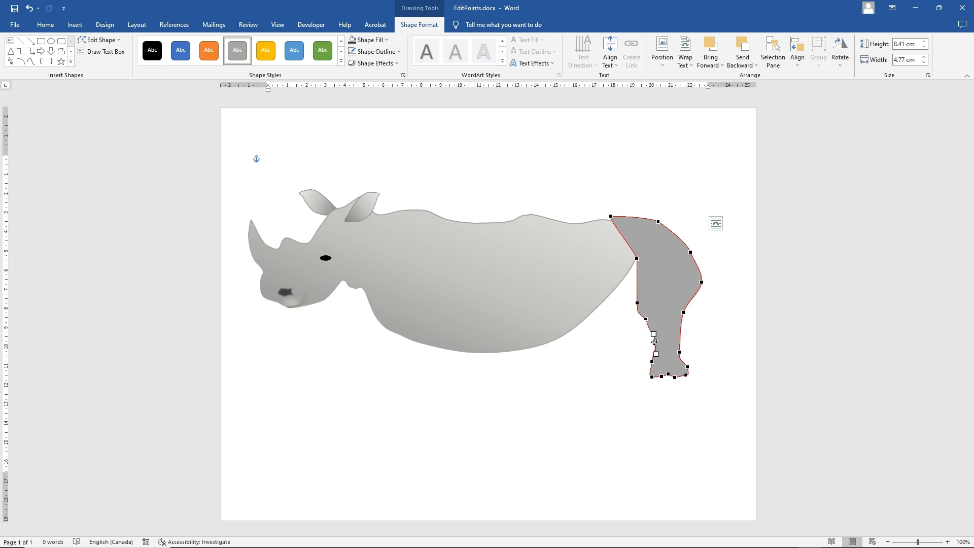
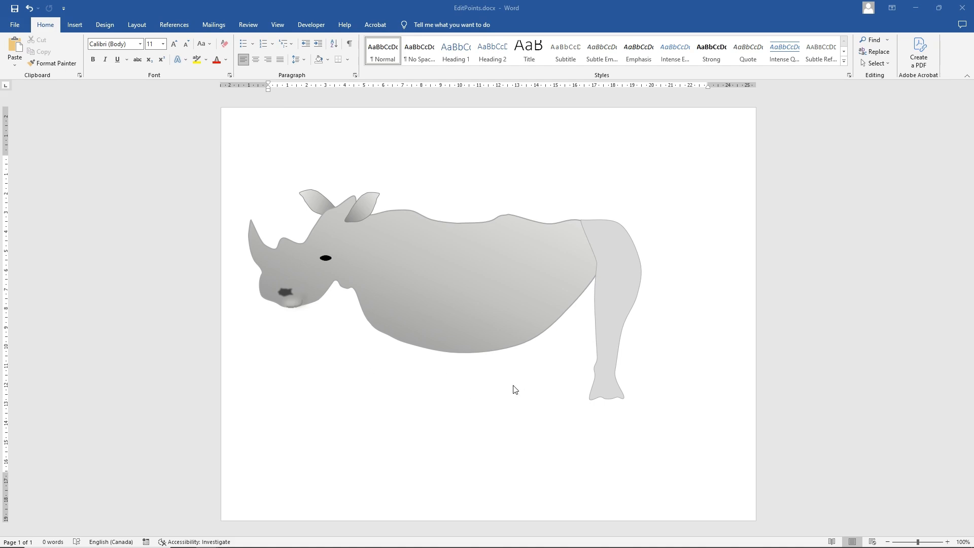
Step: Duplicate the hind leg, flip the copy horizontally and place it under the chest as a front leg
right_click(616, 304)
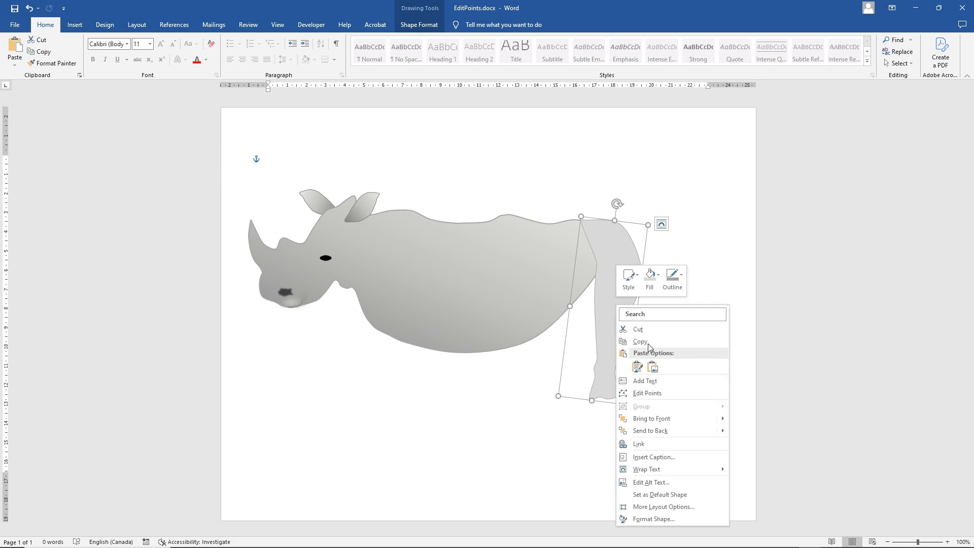
left_click(632, 341)
right_click(470, 401)
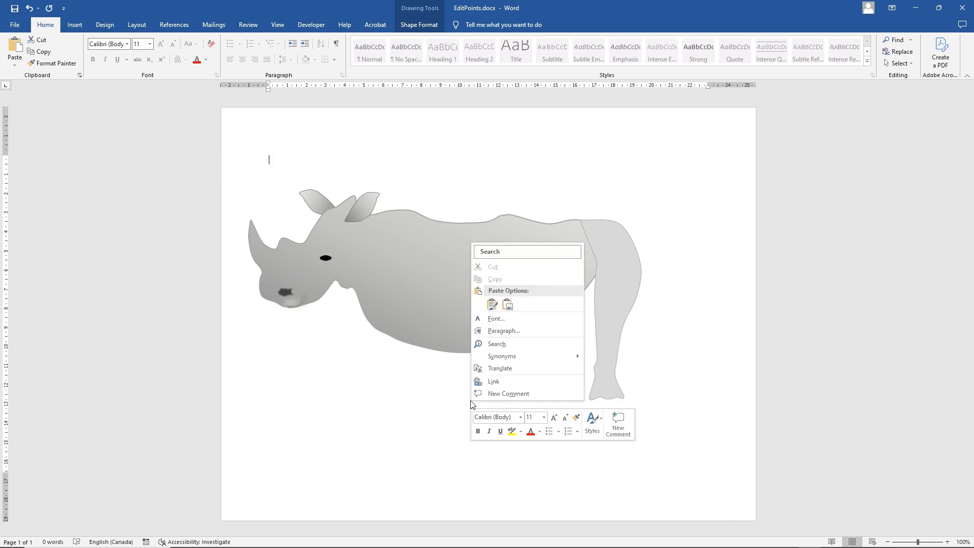
left_click(492, 307)
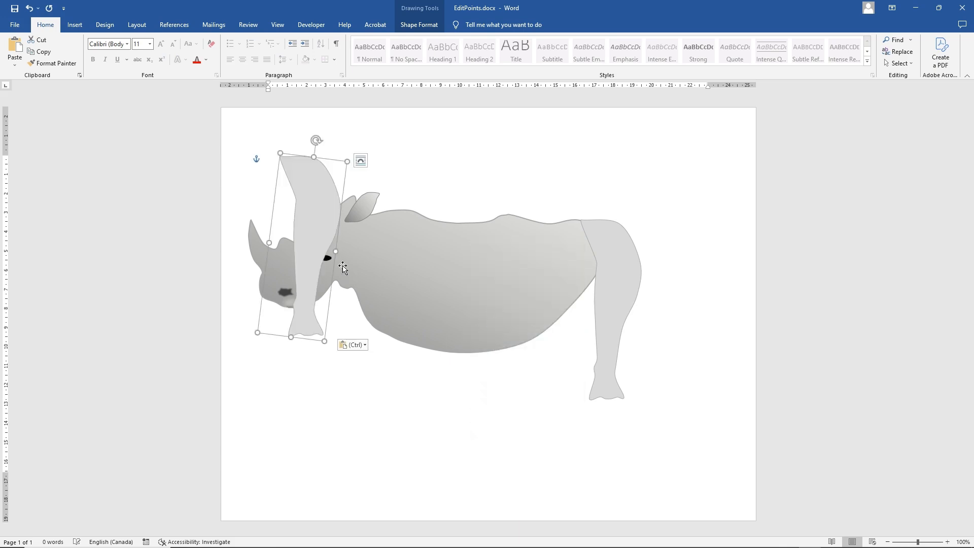
left_click_drag(316, 237, 409, 340)
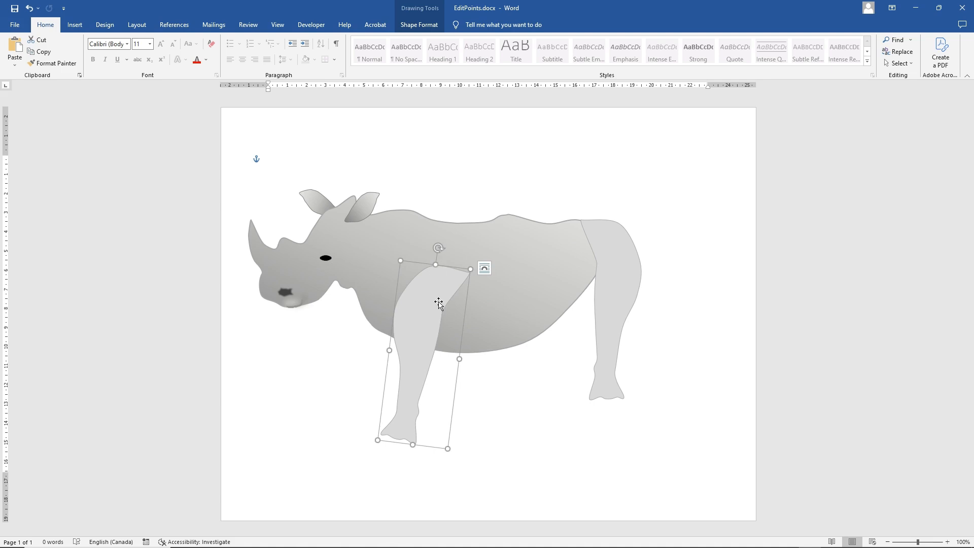
Step: Pull the front leg's upper edit points down and inward to turn the thigh into a shorter, flatter-topped upper leg
right_click(429, 319)
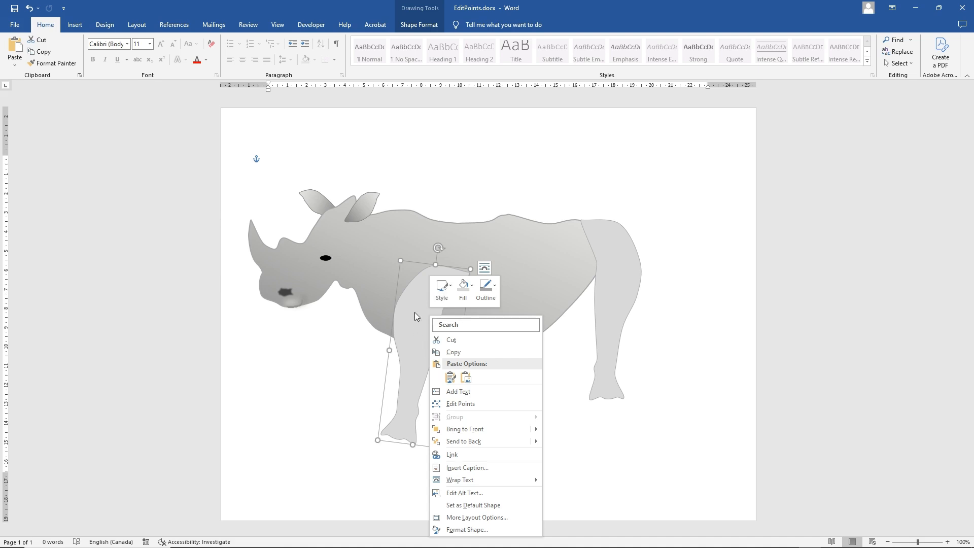
left_click(457, 404)
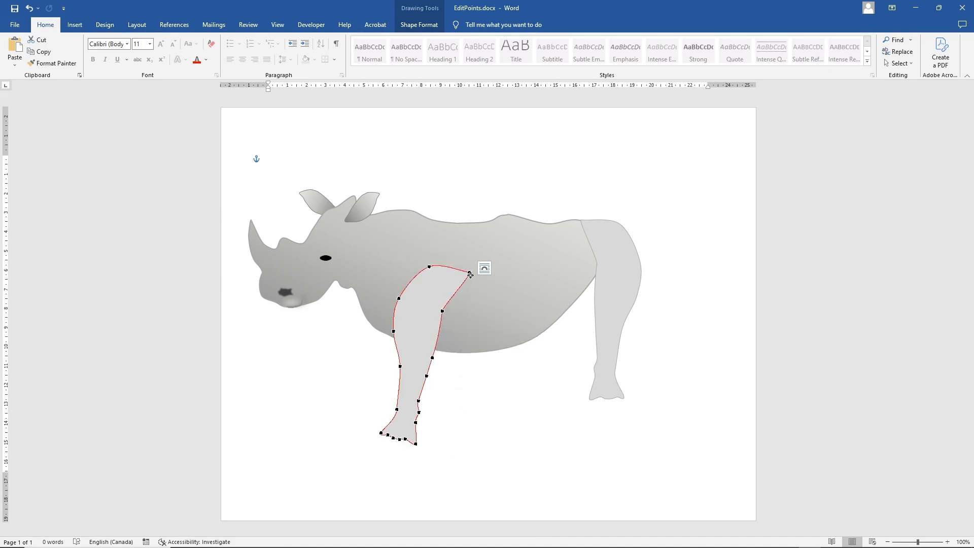
left_click_drag(471, 272, 445, 292)
left_click_drag(417, 291, 435, 308)
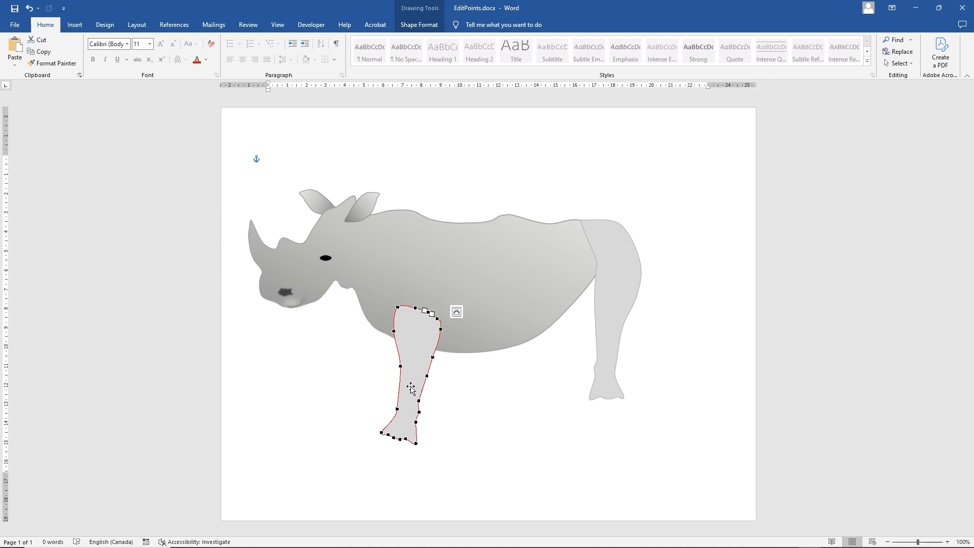
left_click(411, 388)
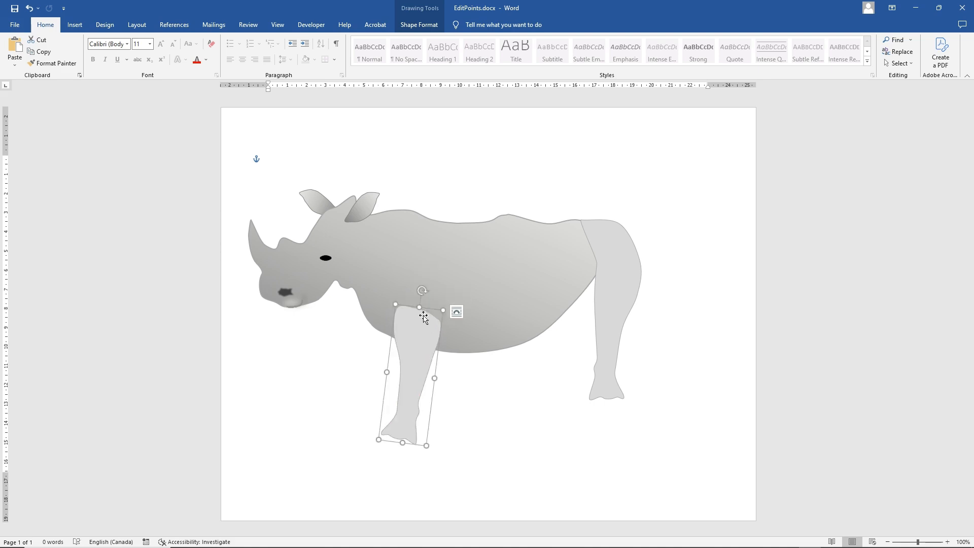
Step: Shorten the front leg to hind-foot level and add an edit point on its foot's outer edge between ankle and toes
left_click_drag(420, 306, 415, 339)
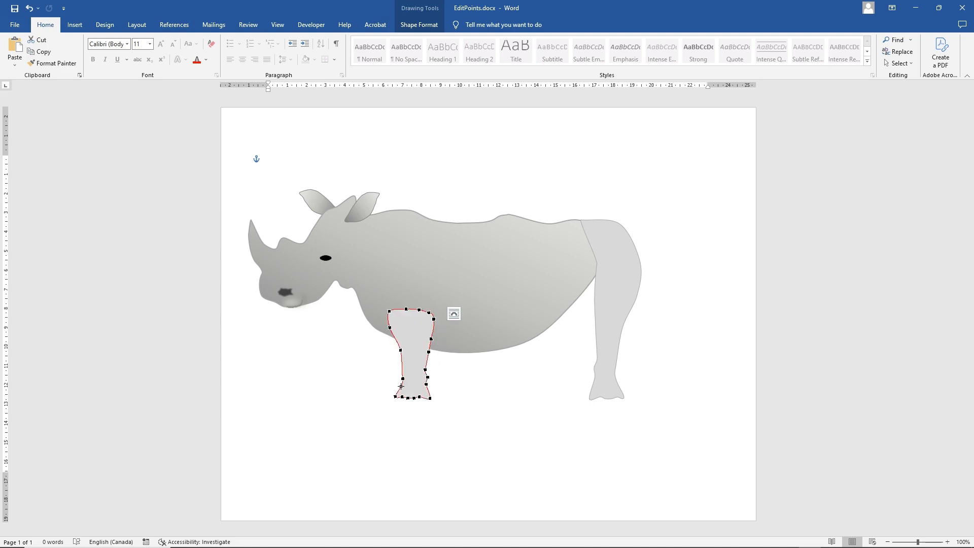
right_click(400, 386)
left_click(421, 394)
right_click(398, 387)
left_click(426, 445)
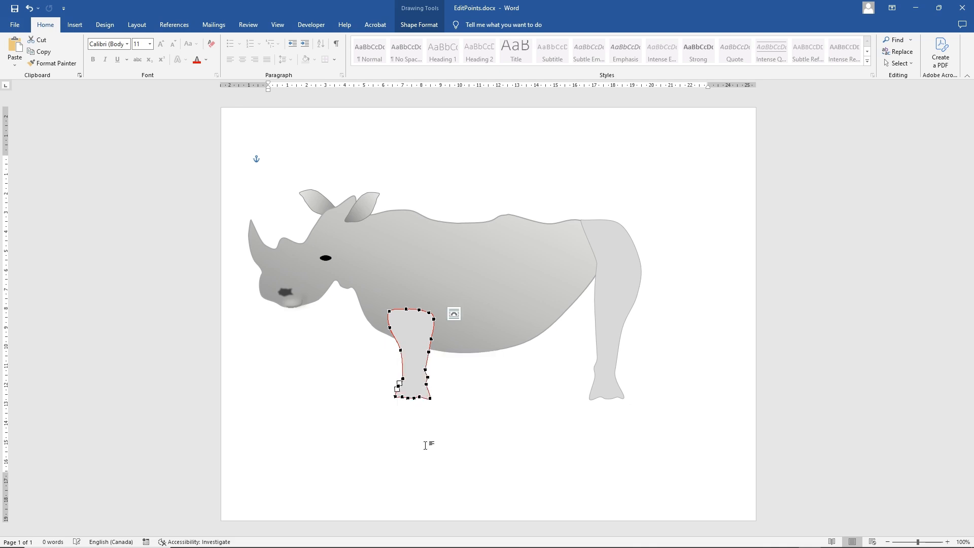
Step: Duplicate the front leg and place the copy beside the hind leg as the second hind leg
left_click(458, 431)
right_click(491, 378)
left_click(514, 441)
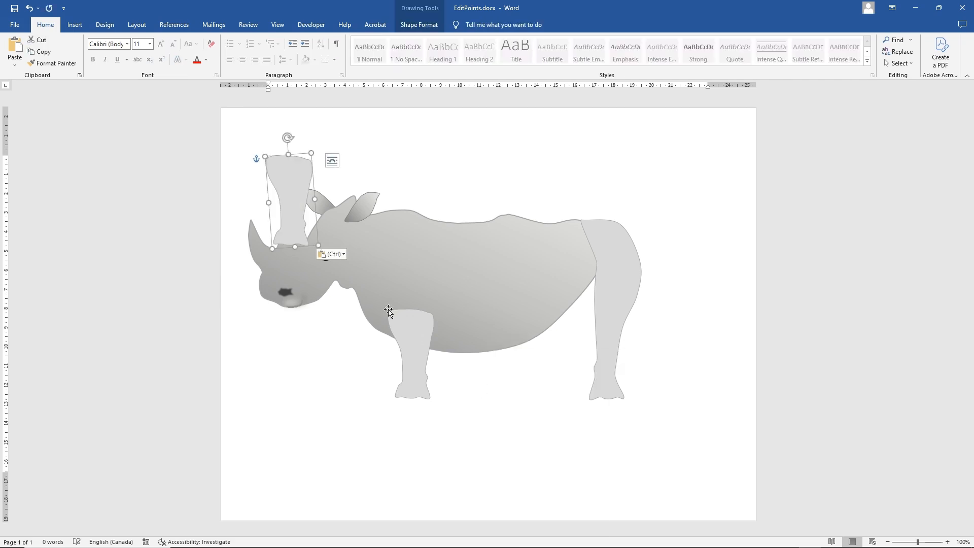
left_click_drag(293, 197, 537, 386)
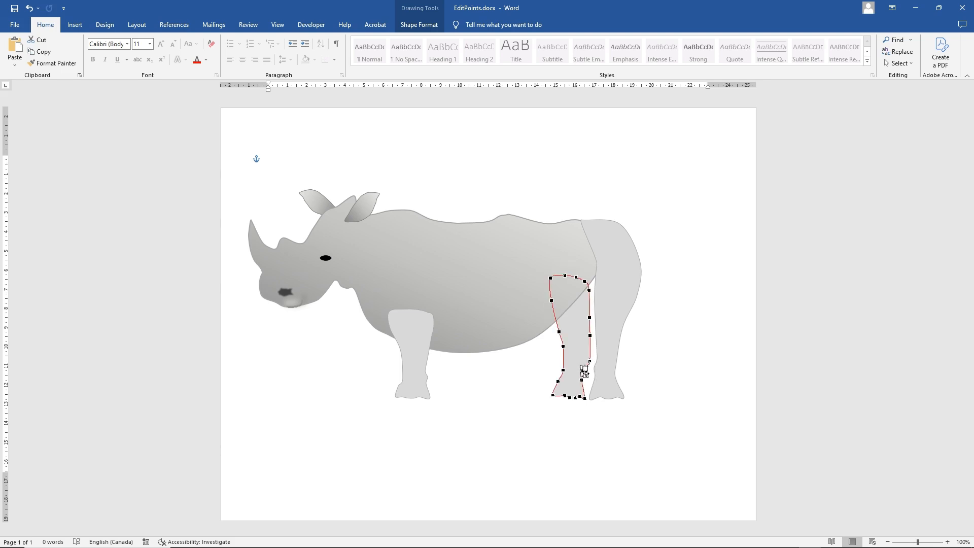
Step: Reshape the second hind leg's inner edge around the knee and ankle by moving its edit points
left_click(584, 381)
left_click_drag(583, 381, 588, 336)
left_click(595, 361)
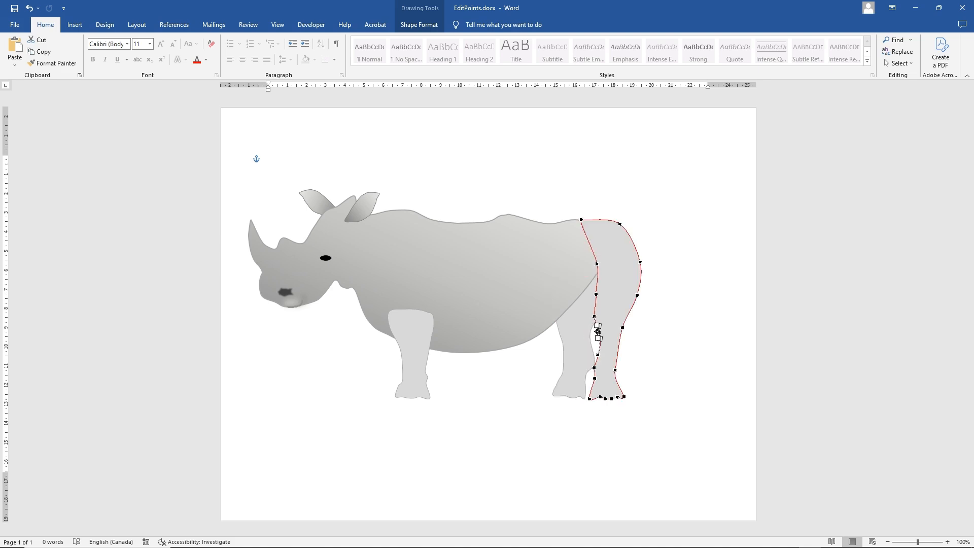
Step: Curve the original hind leg's inner edge inward below the knee and shorten the leg slightly from the foot
left_click_drag(598, 331, 598, 331)
left_click(607, 337)
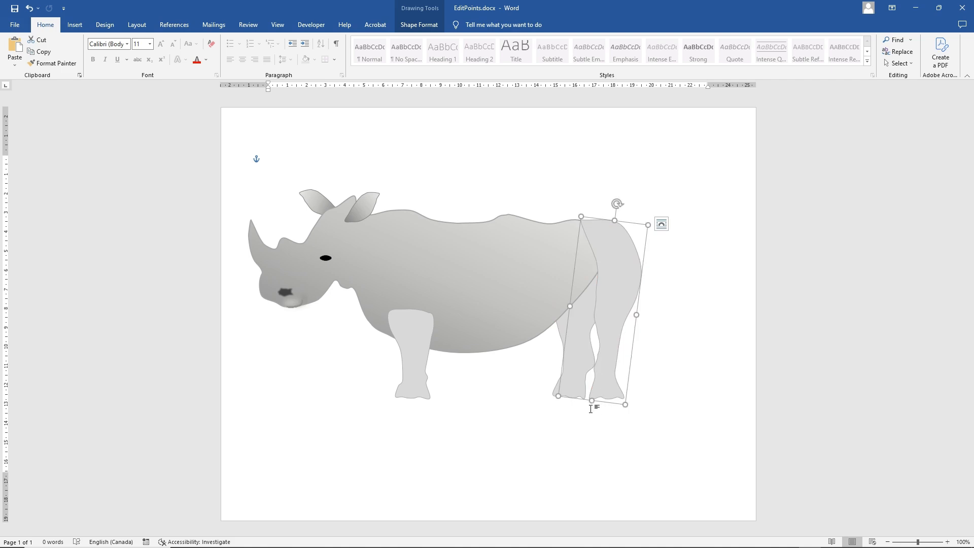
left_click_drag(592, 400, 581, 393)
Step: Fill the second hind leg with a linear gradient that runs from dark at the top to light at the foot
left_click(569, 397)
left_click(419, 25)
left_click(368, 40)
mouse_move(386, 166)
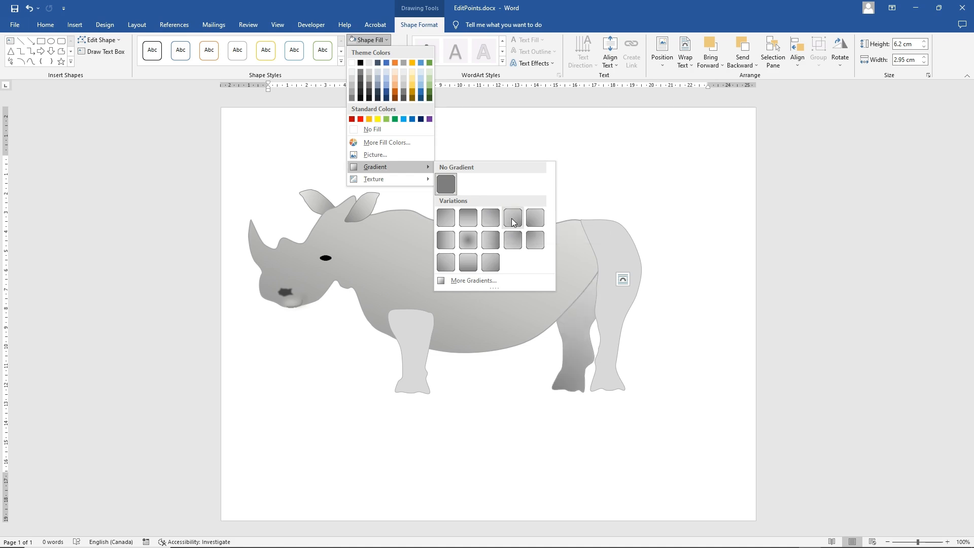
left_click(469, 219)
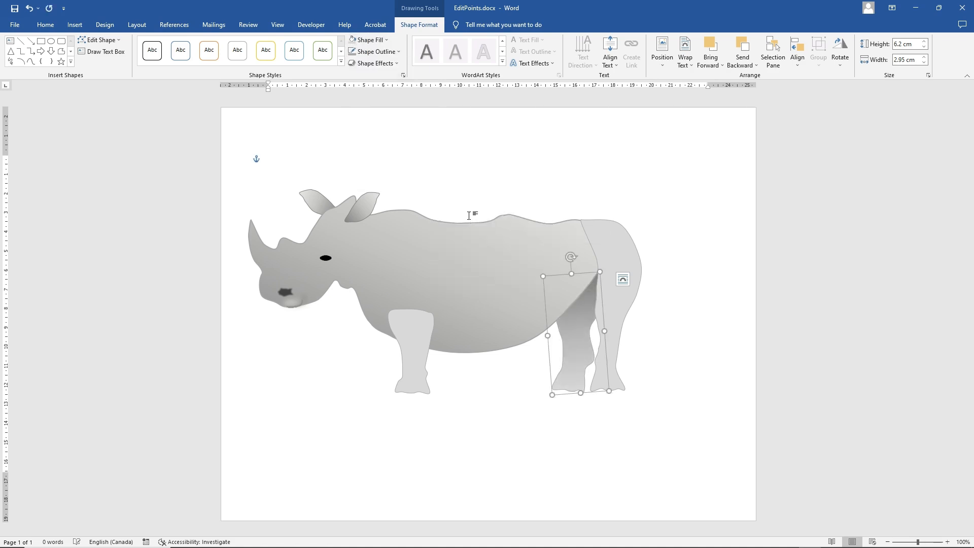
Step: Fill the original hind leg with a radial gradient that is darkest at its centre
left_click(623, 303)
right_click(624, 304)
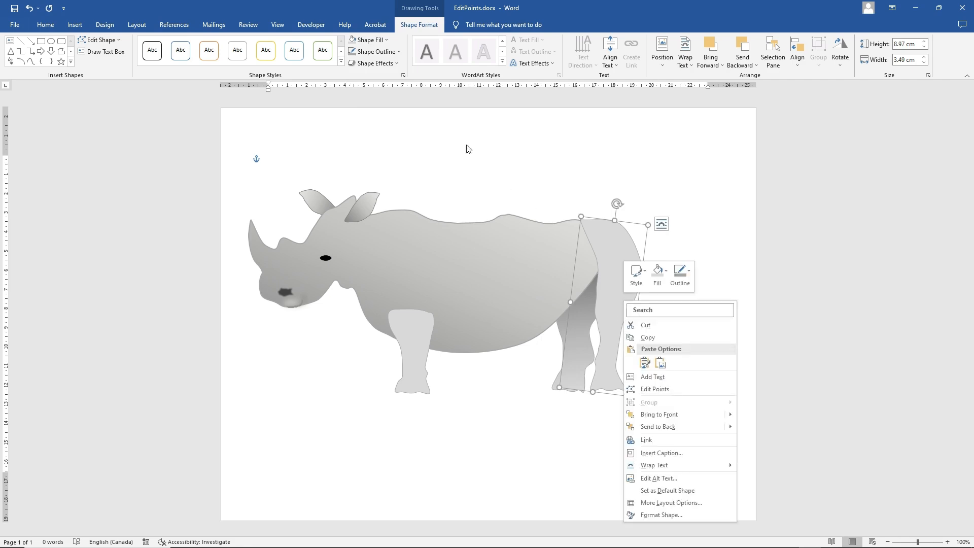
left_click(376, 41)
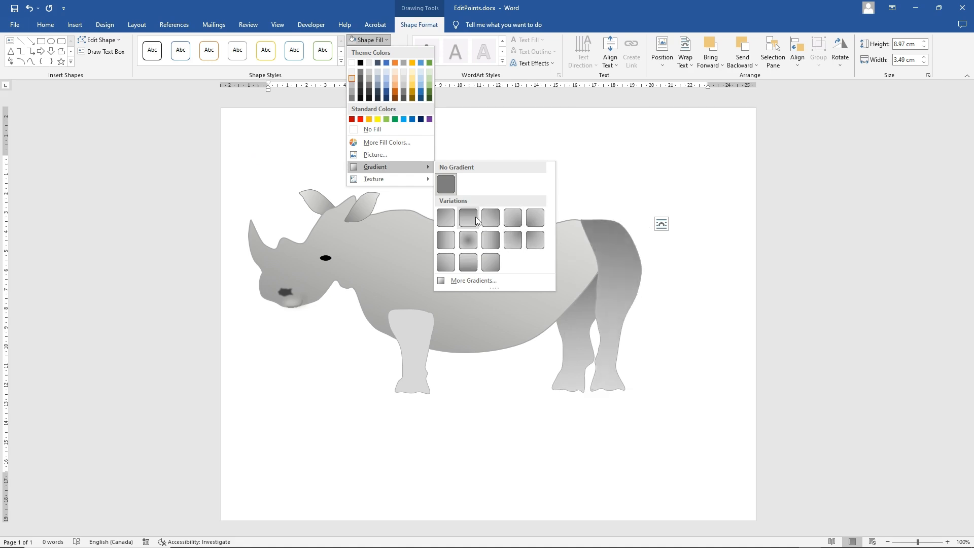
left_click(469, 241)
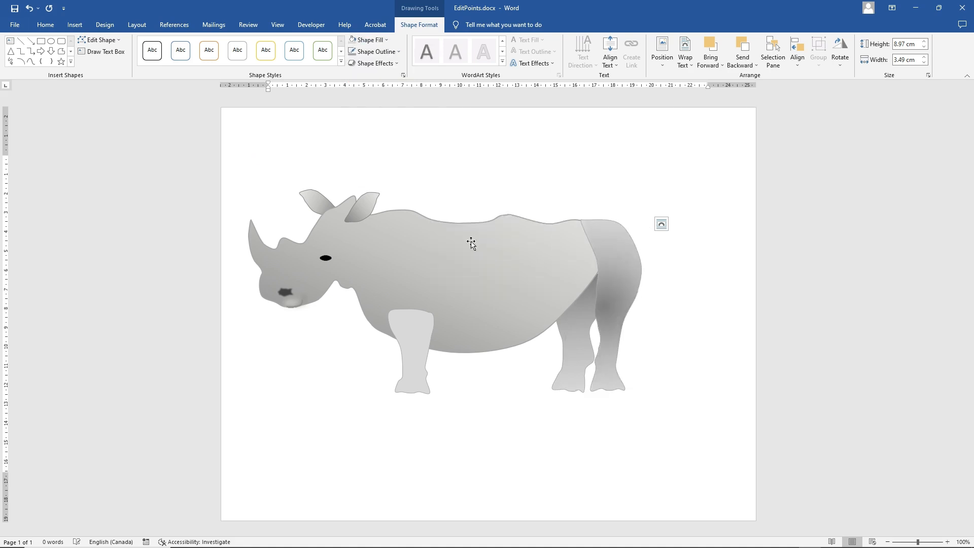
left_click(669, 306)
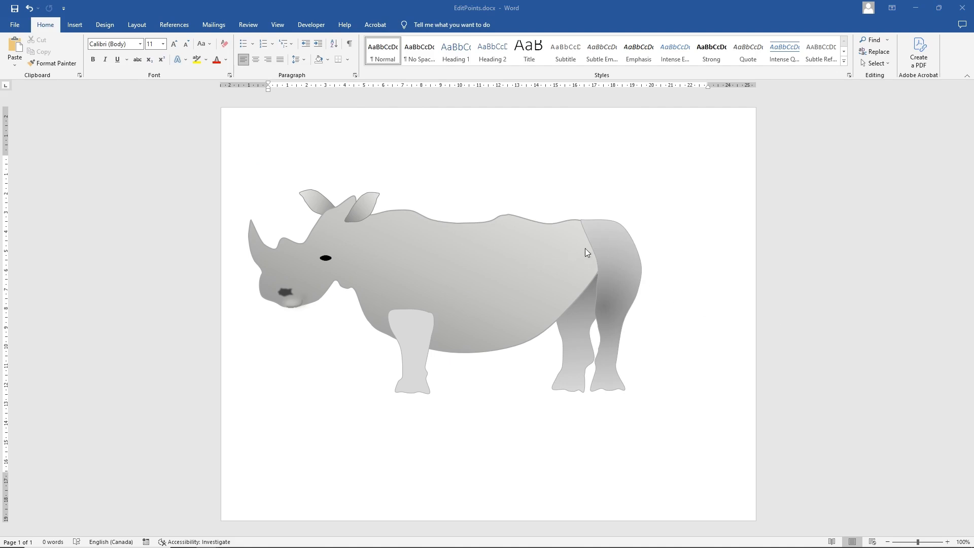
Step: Change the body's gradient to a linear one running from light along the back to dark at the belly
left_click(464, 266)
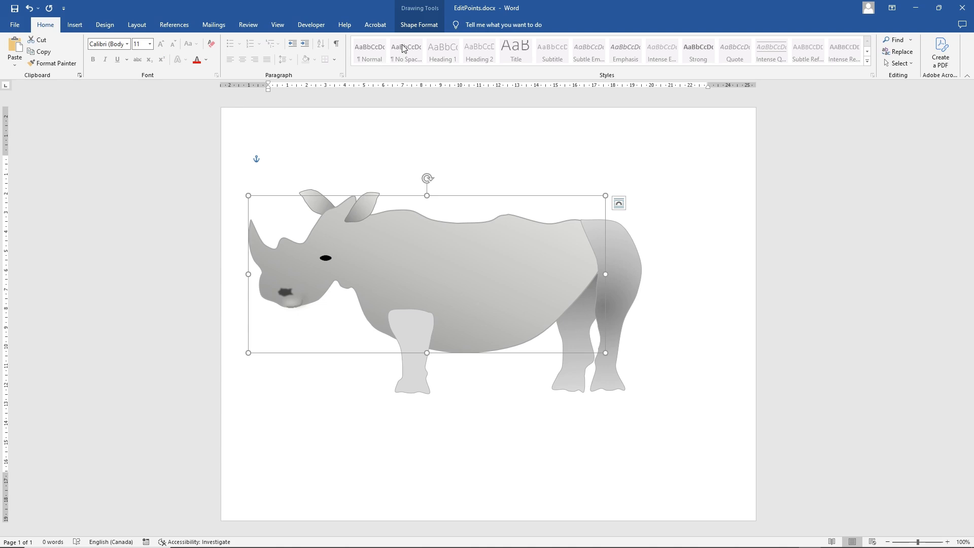
left_click(419, 24)
left_click(387, 40)
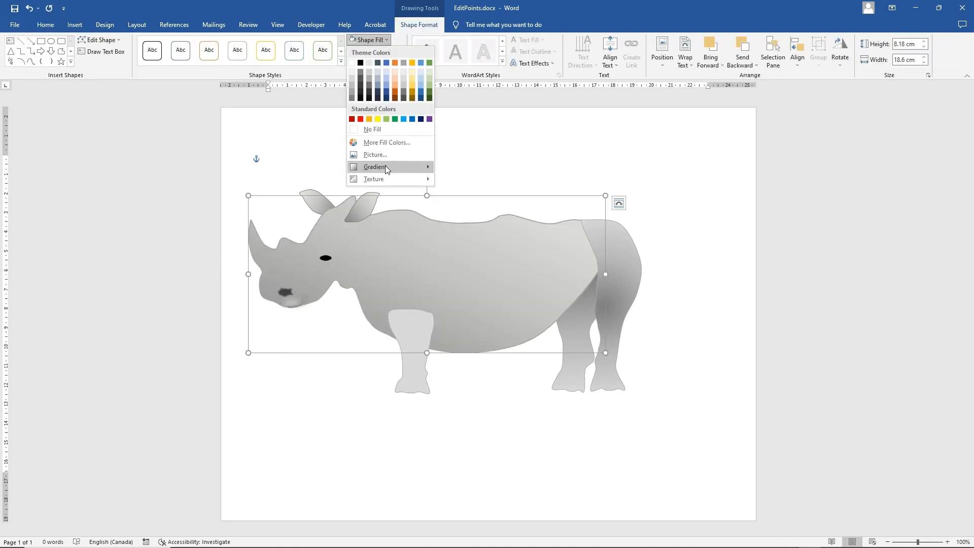
mouse_move(385, 167)
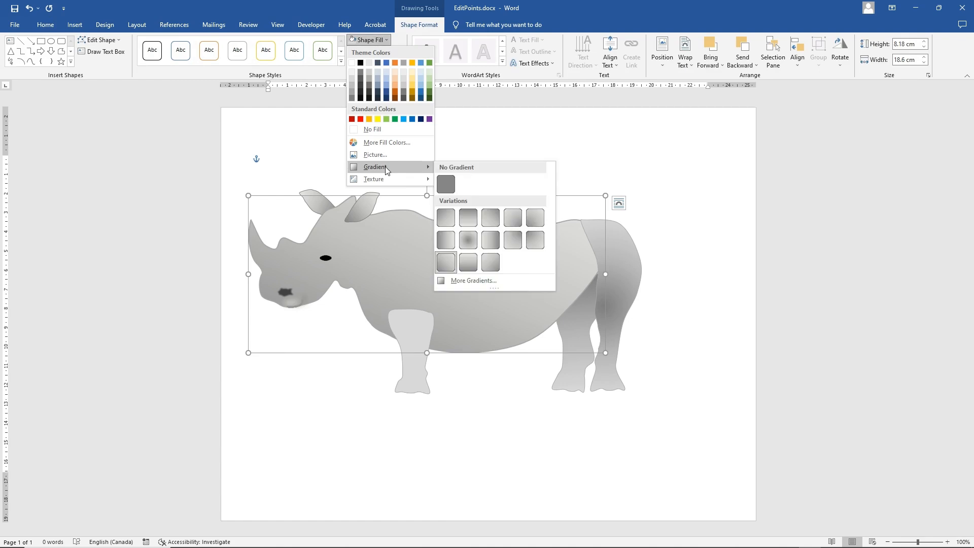
left_click(471, 263)
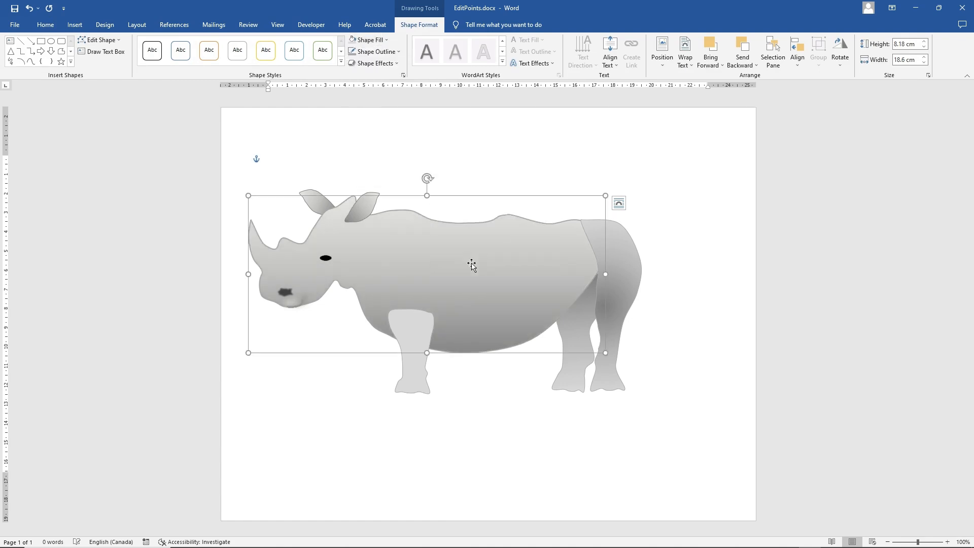
left_click(689, 299)
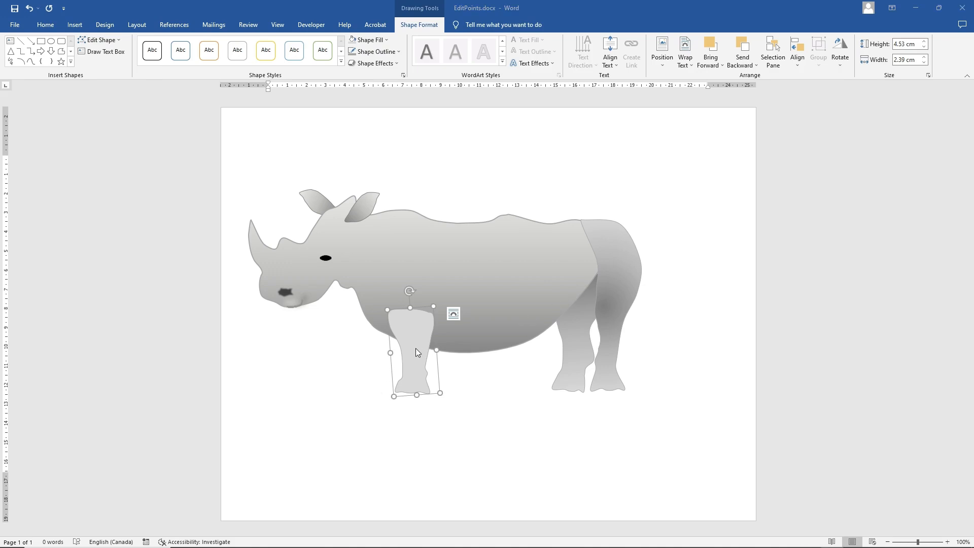
Step: Duplicate the front leg and place the copy below the head, ahead of the existing front leg
right_click(415, 348)
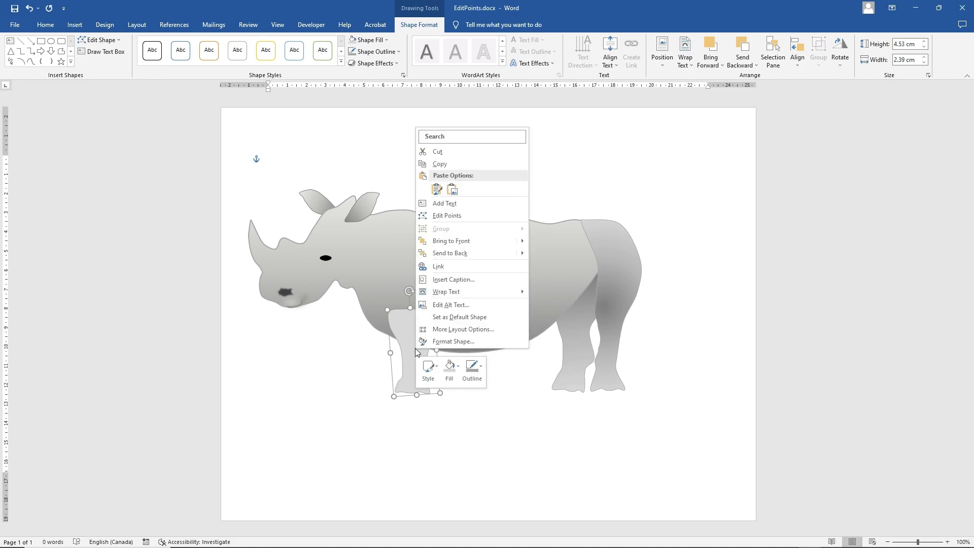
left_click(444, 166)
left_click(313, 402)
right_click(313, 402)
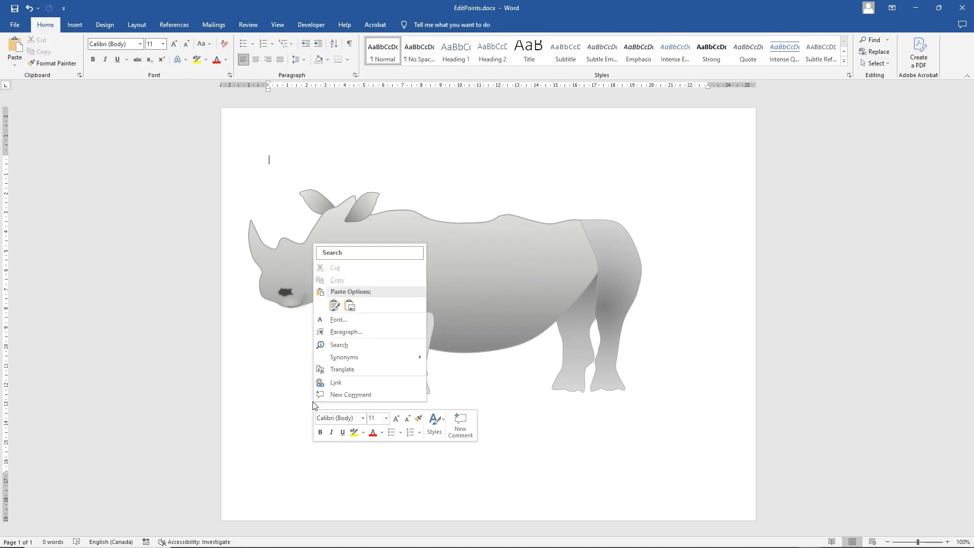
left_click(338, 306)
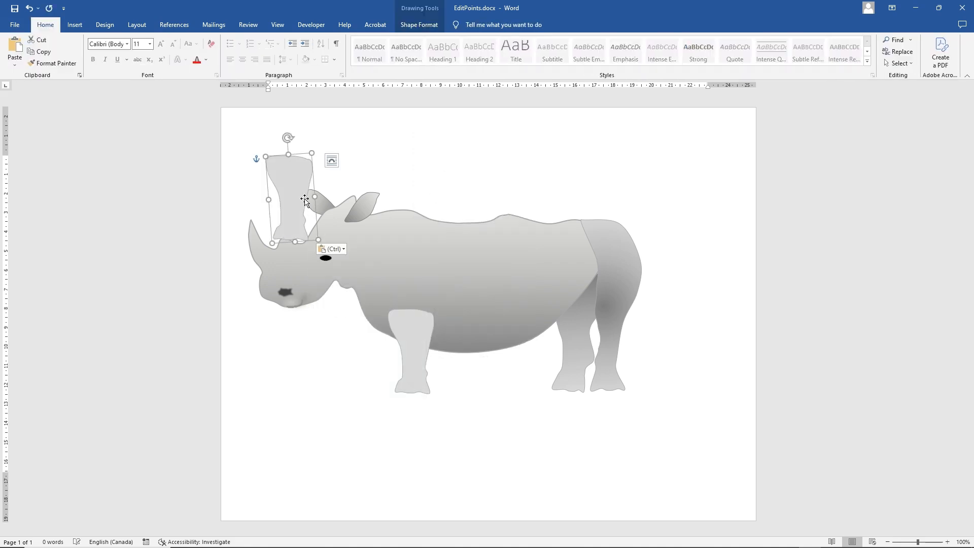
left_click_drag(299, 193, 349, 371)
Step: Slope the top of the copied front leg with its edit points and position it against the chest
right_click(333, 345)
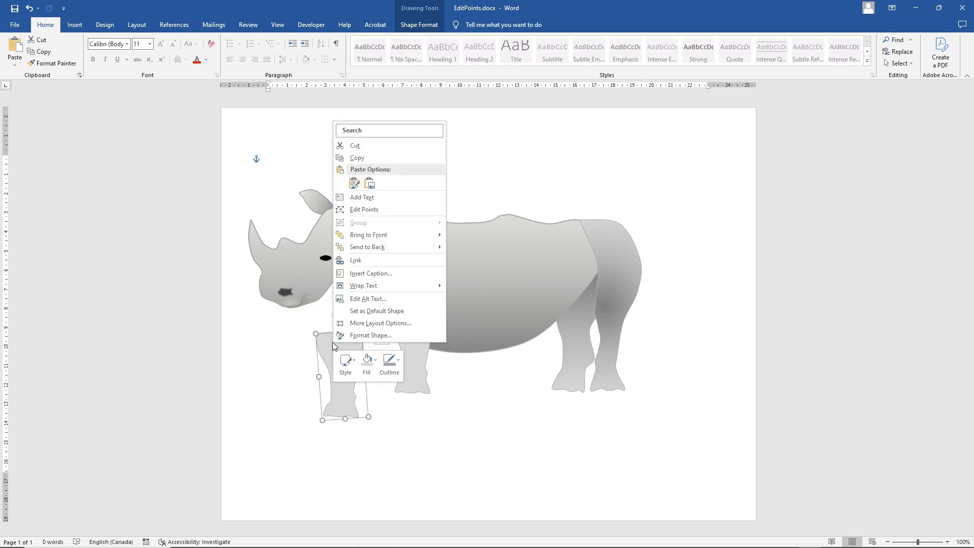
left_click(368, 210)
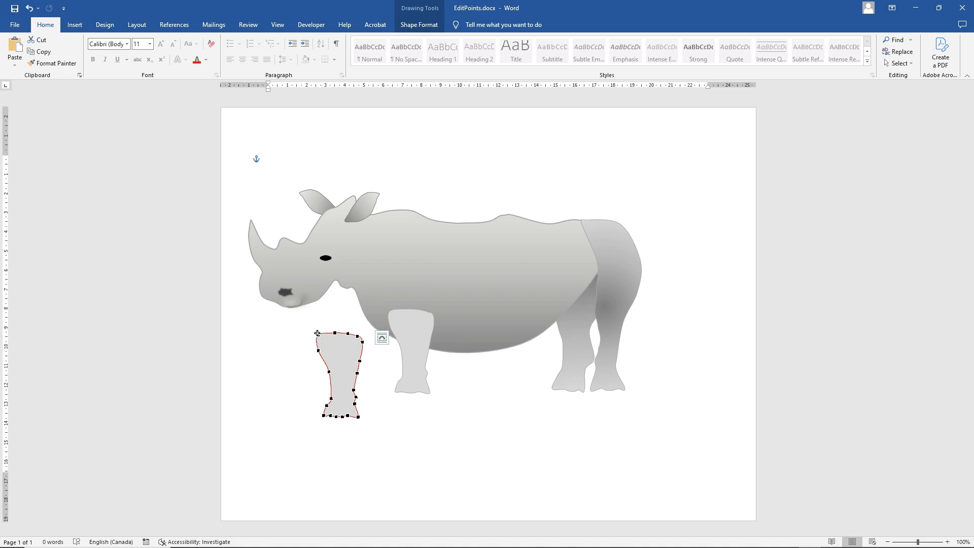
left_click_drag(317, 336, 355, 349)
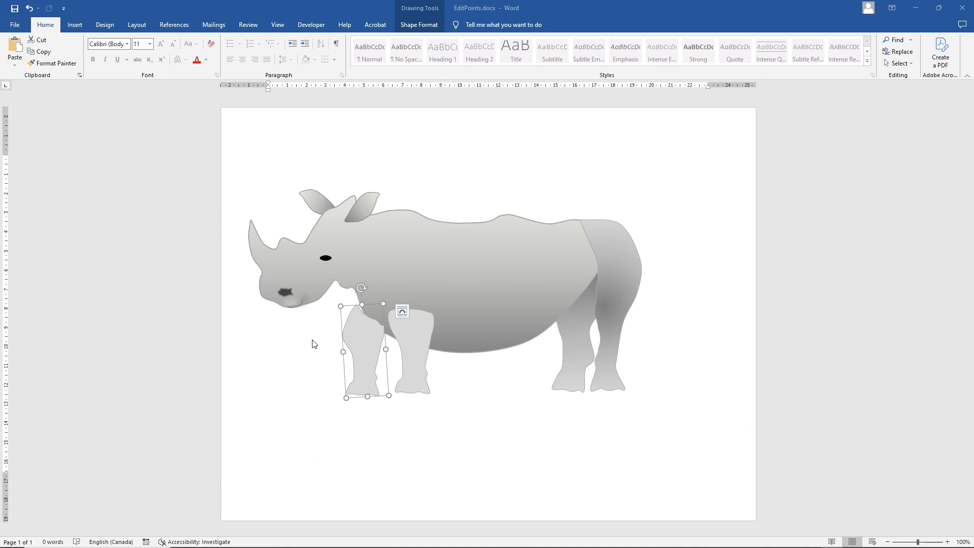
Step: Move the edit points on the second front leg's front edge to narrow the upper leg and shape its knee
right_click(355, 337)
left_click(391, 204)
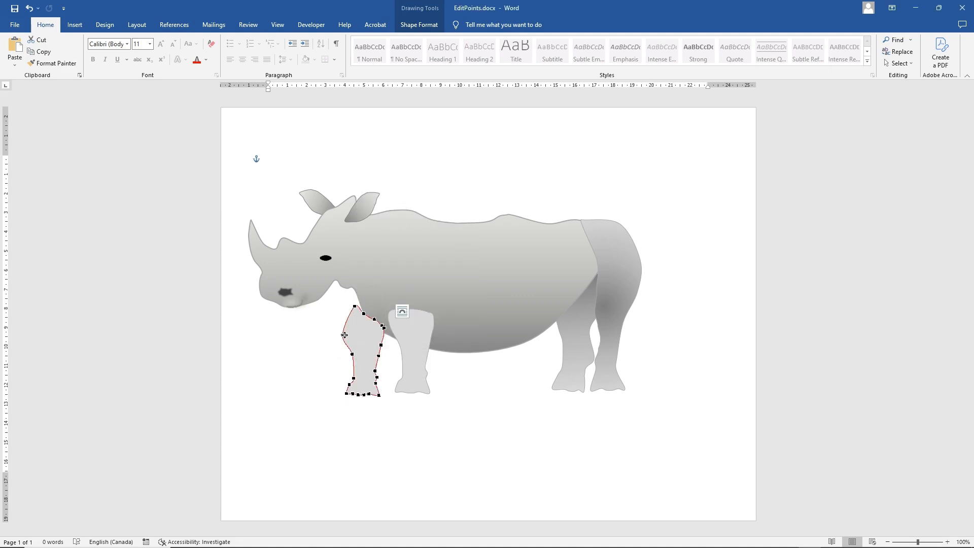
left_click_drag(344, 336, 357, 338)
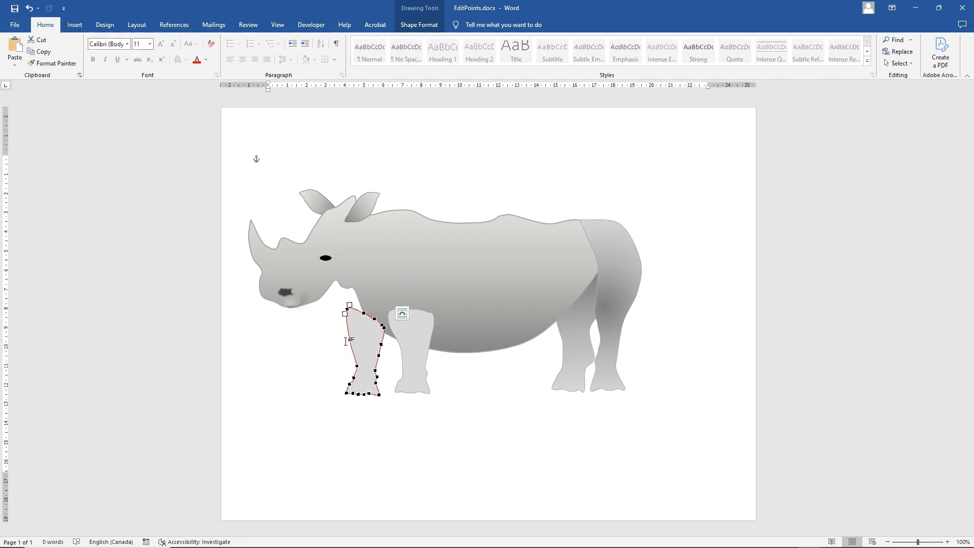
left_click_drag(346, 309, 341, 315)
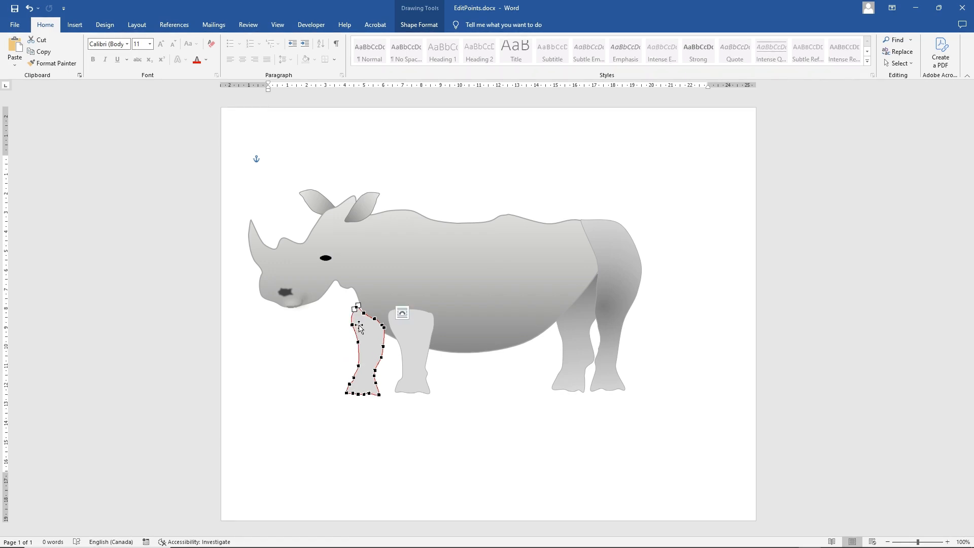
mouse_move(359, 327)
left_mouse_down()
mouse_move(358, 343)
mouse_move(357, 333)
left_mouse_up()
left_click(370, 358)
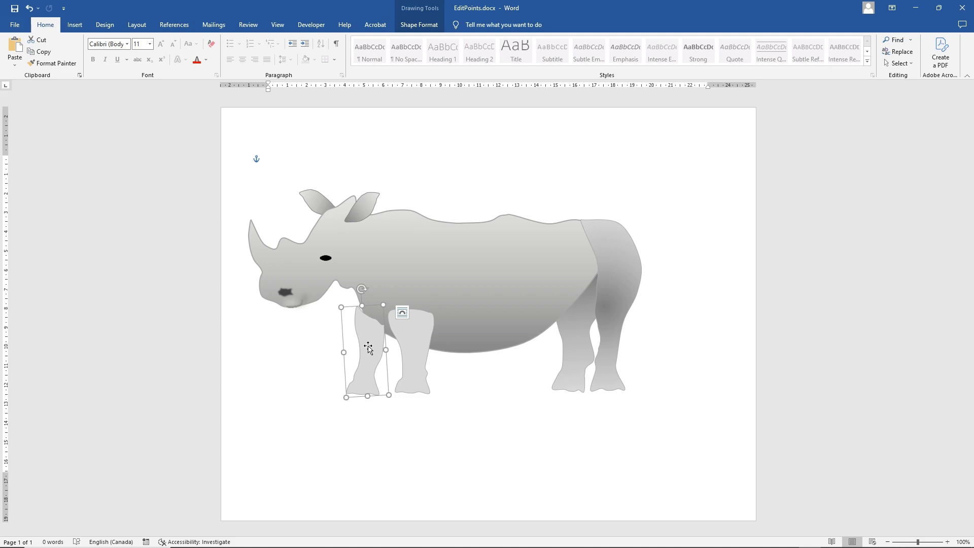
Step: Fit the second front leg under the chest and send it behind the body
left_click_drag(368, 346, 369, 343)
right_click(369, 343)
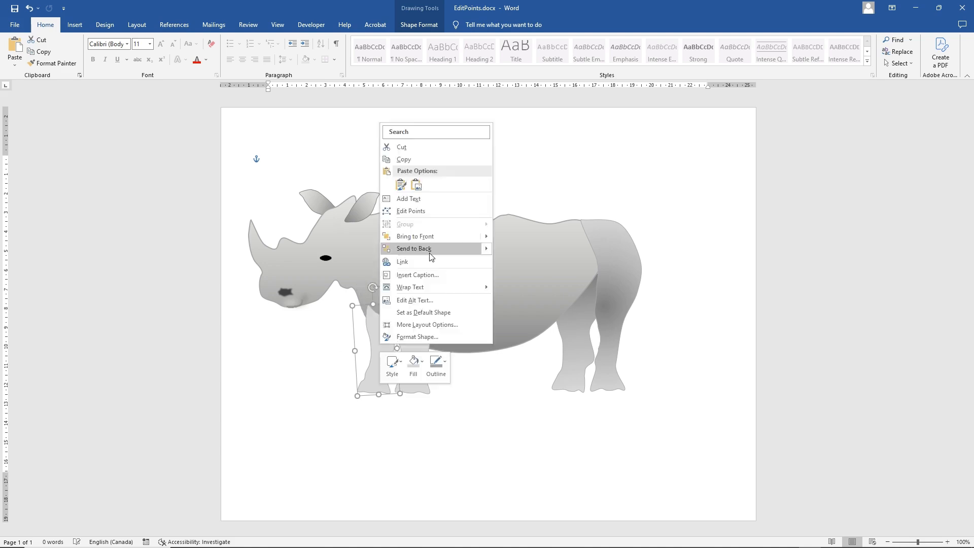
left_click(428, 245)
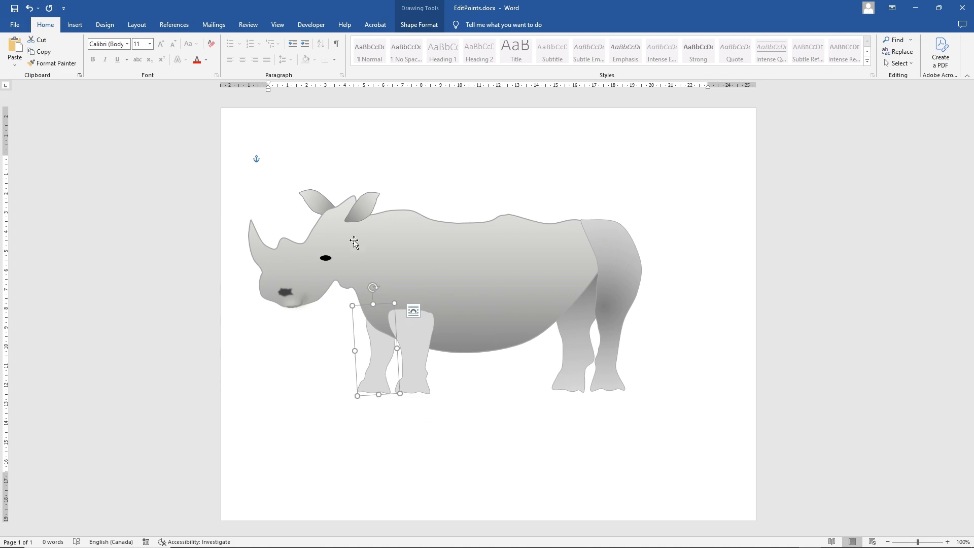
Step: Fill the second front leg, behind the body, with a horizontal linear grey gradient
left_click(419, 25)
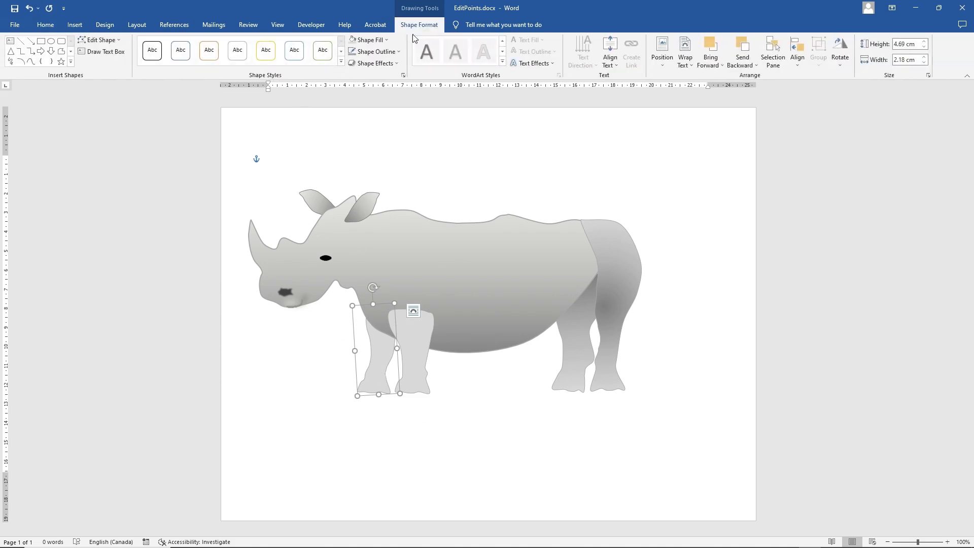
left_click(381, 40)
mouse_move(387, 165)
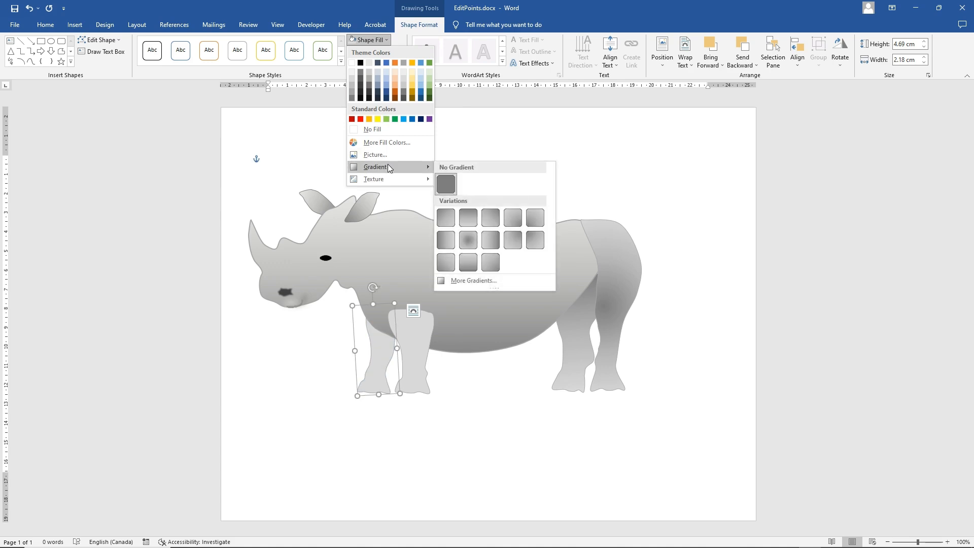
left_click(446, 244)
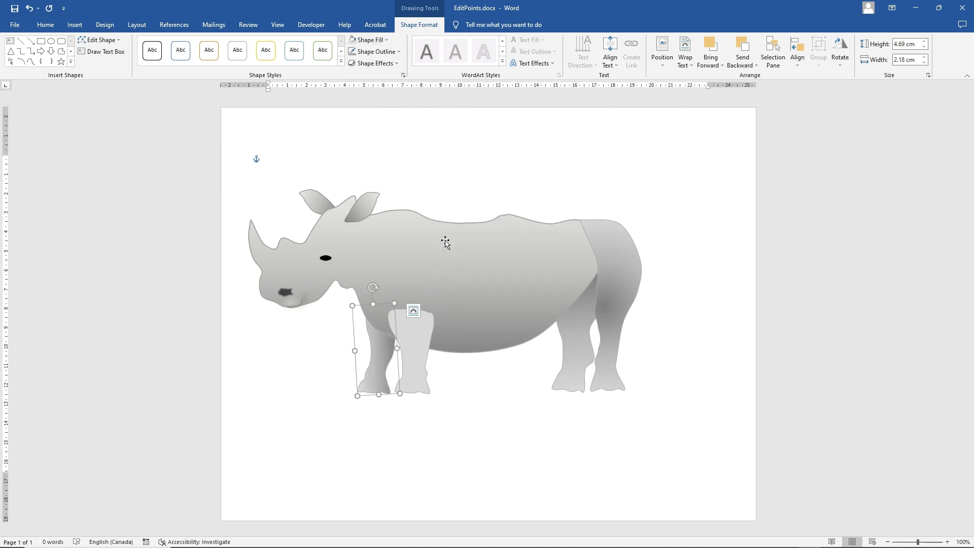
Step: Fill the nearer front leg with the Linear Diagonal - Top Left to Bottom Right gradient
left_click(415, 338)
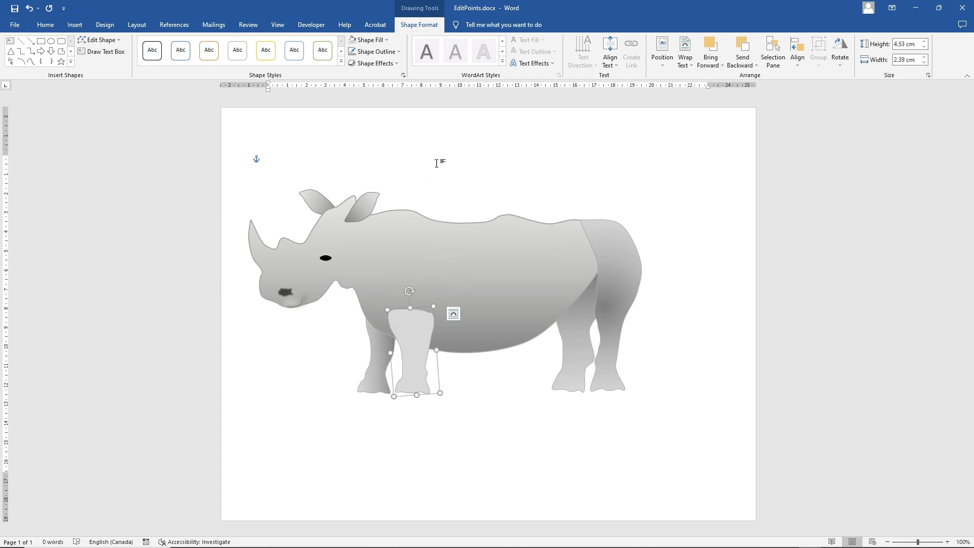
left_click(371, 41)
mouse_move(386, 167)
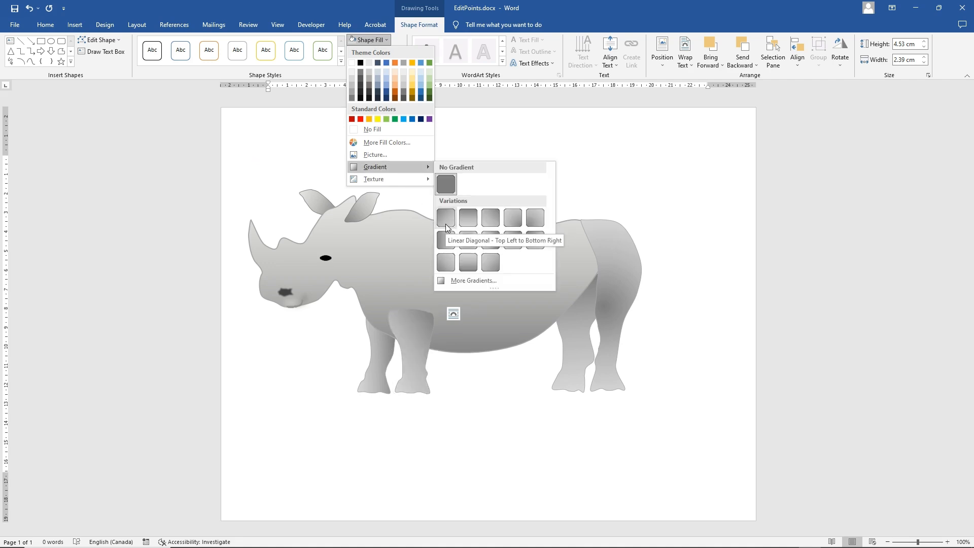
left_click(445, 223)
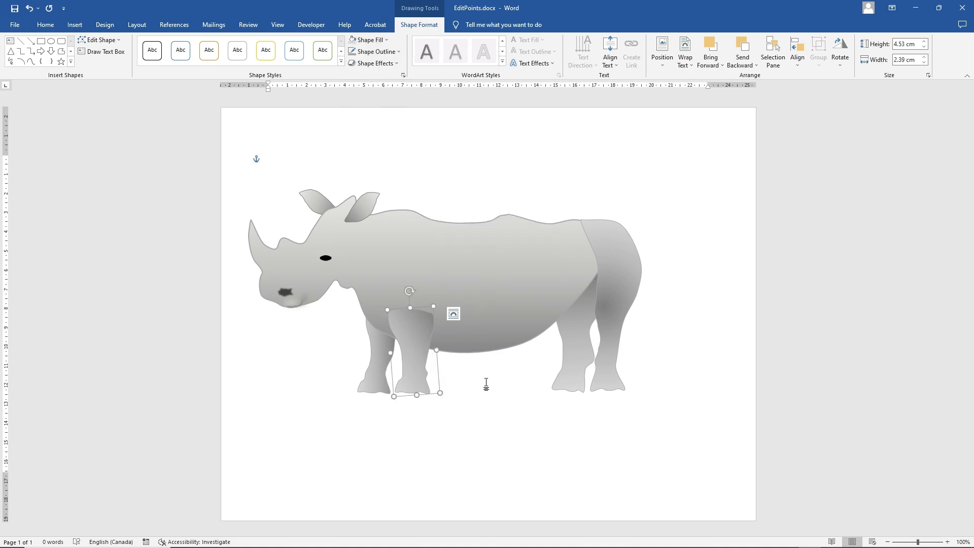
left_click(500, 416)
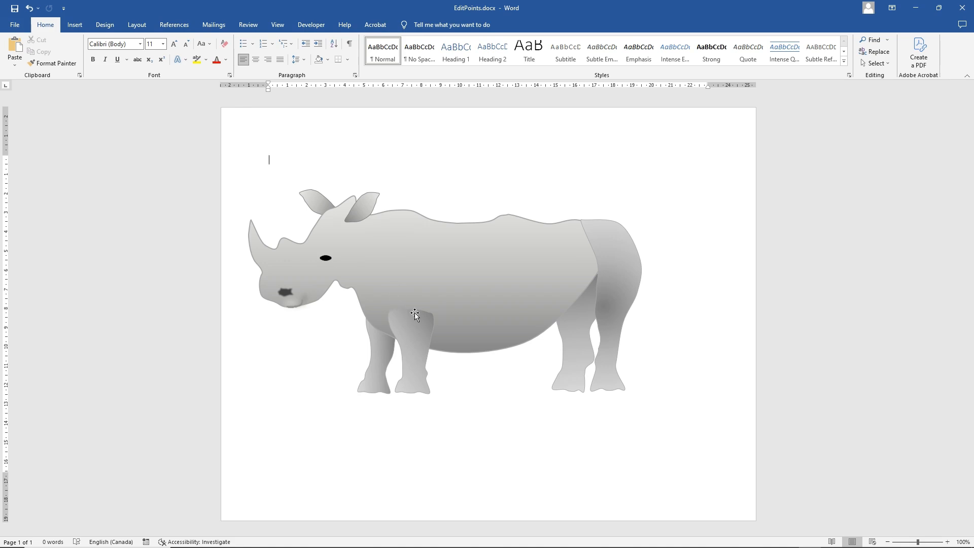
Step: Draw a rounded rectangle about 4.7 cm high and 2.8 cm wide below the rhino's belly
left_click(75, 24)
left_click(140, 51)
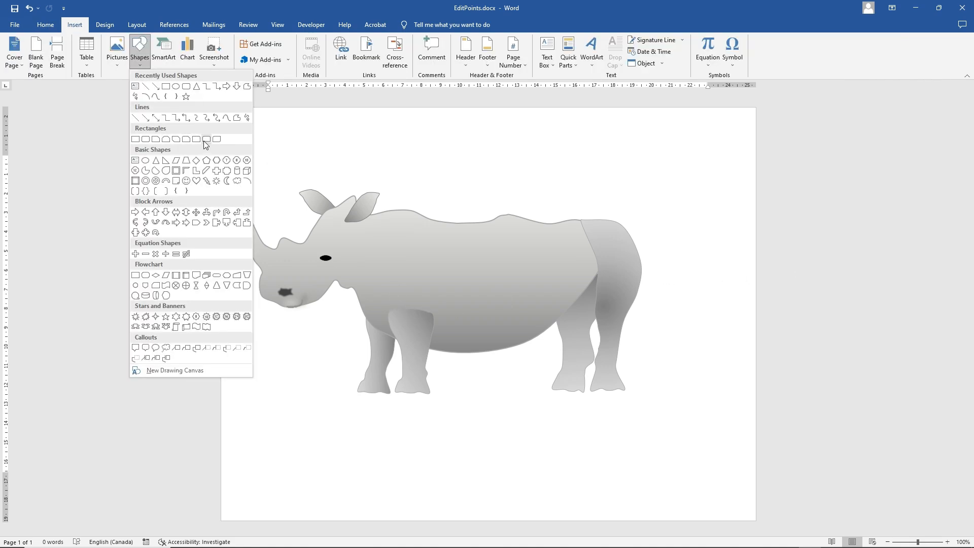
left_click(187, 89)
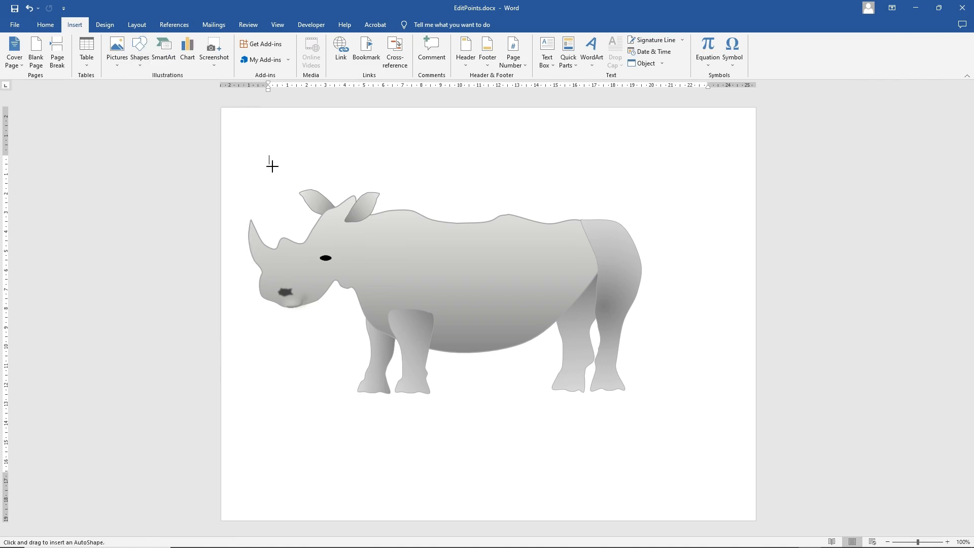
left_click_drag(464, 381, 519, 473)
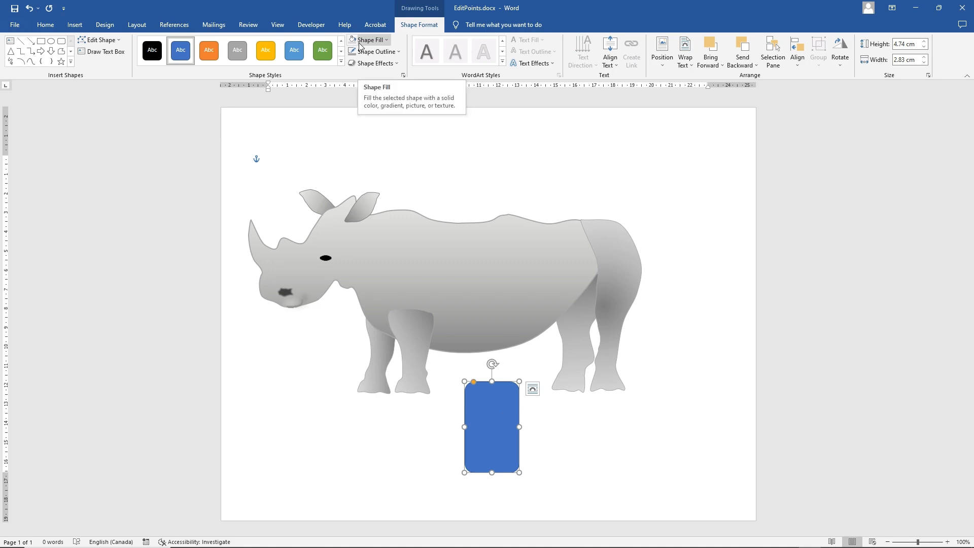
Step: Give the new rounded rectangle a medium grey fill and remove its outline
left_click(358, 43)
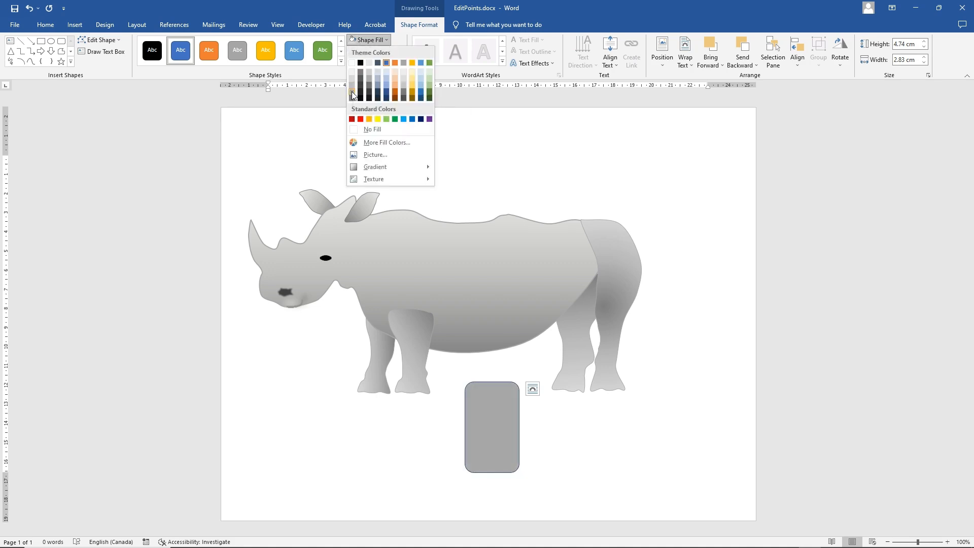
left_click(352, 92)
left_click(382, 52)
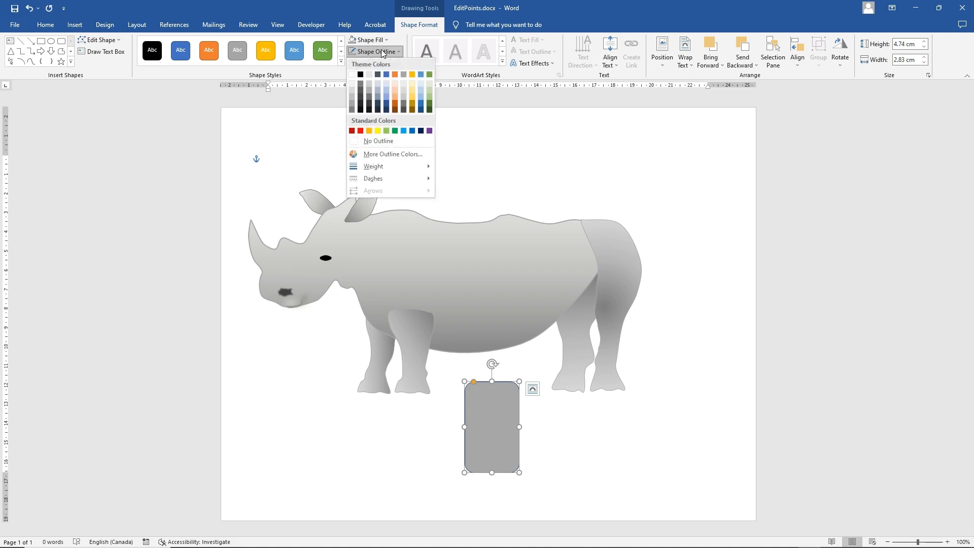
left_click(378, 141)
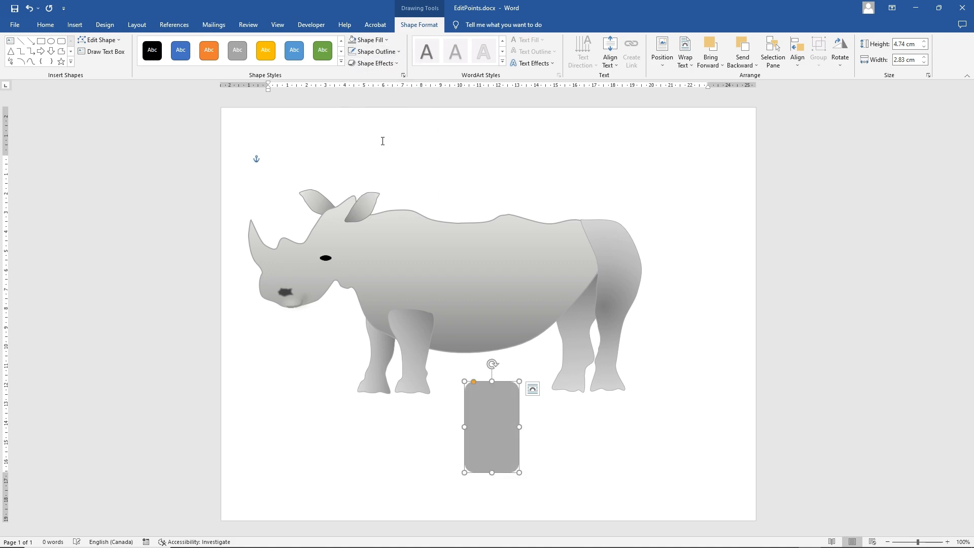
Step: Apply a wide soft-edge effect to the grey rounded rectangle
left_click(380, 66)
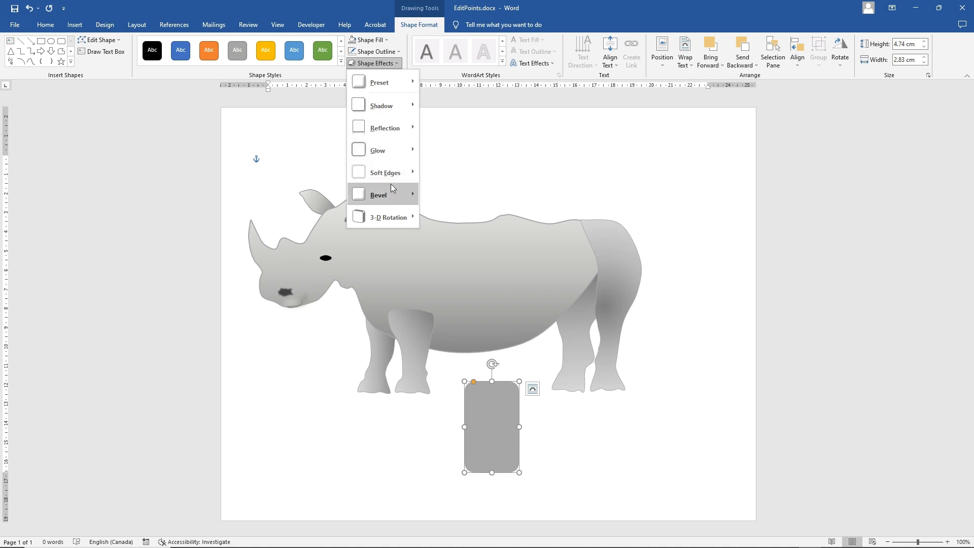
mouse_move(393, 175)
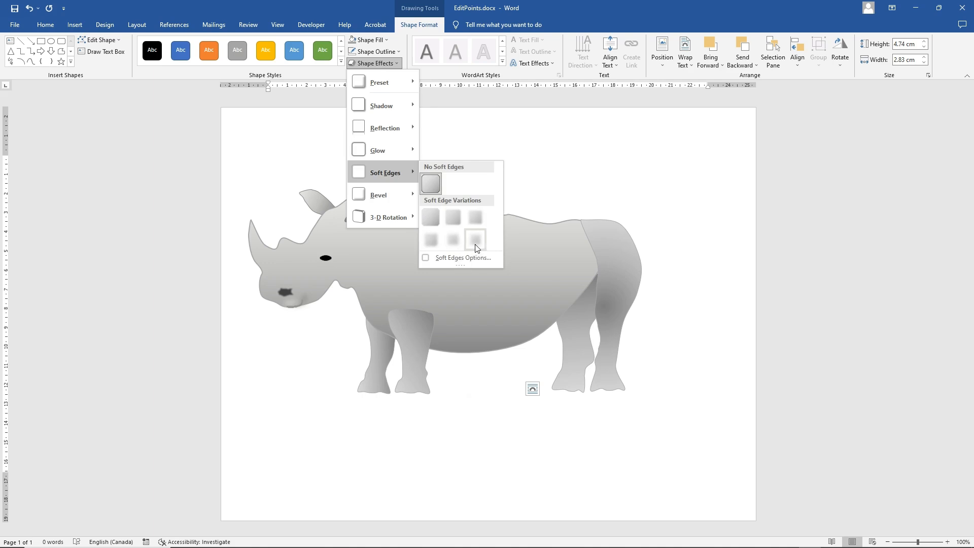
left_click(449, 242)
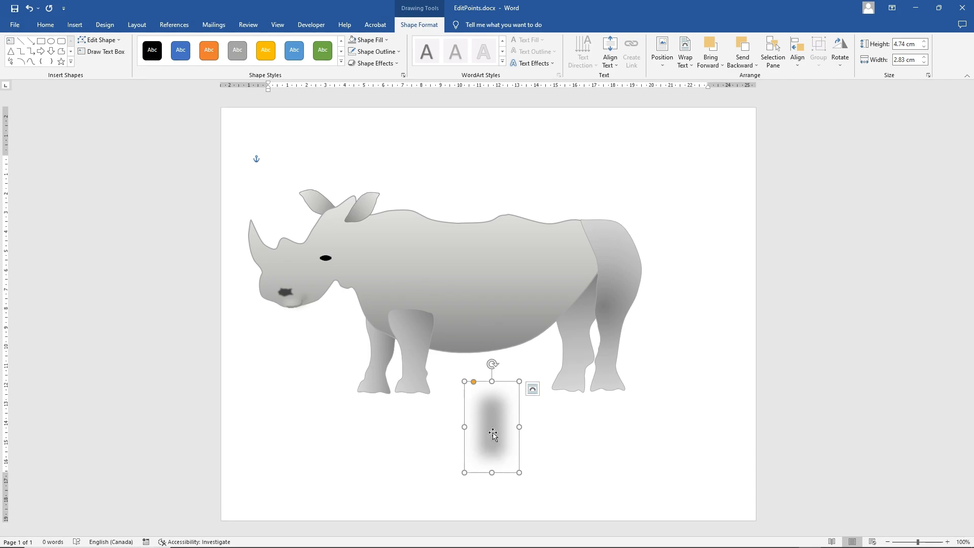
Step: Move the soft-edged rectangle onto the seam between body and rump, tilt it along the seam and shrink it to about 4.25 by 2.04 cm
left_click_drag(495, 427, 595, 247)
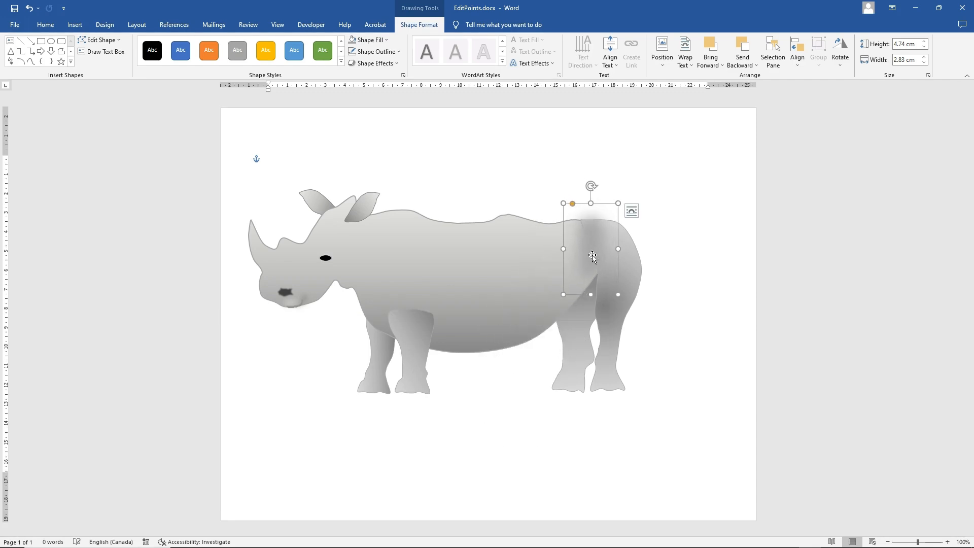
left_click_drag(591, 186, 580, 215)
mouse_move(615, 245)
left_mouse_down()
mouse_move(637, 236)
mouse_move(603, 249)
mouse_move(605, 228)
left_mouse_up()
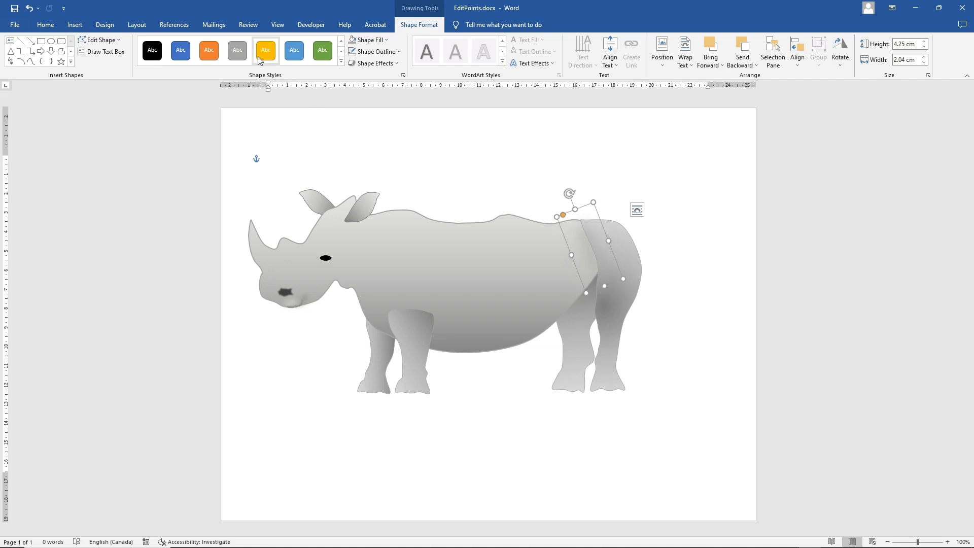
Step: Reduce the strip's soft edges by one variation and fit it along the rump seam at about 3.3 by 1.2 cm
left_click(374, 63)
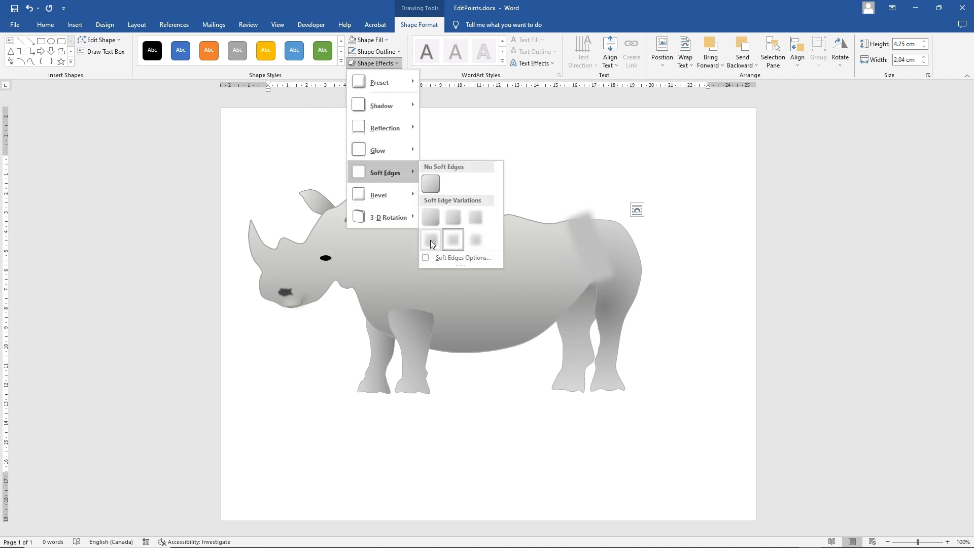
left_click(429, 238)
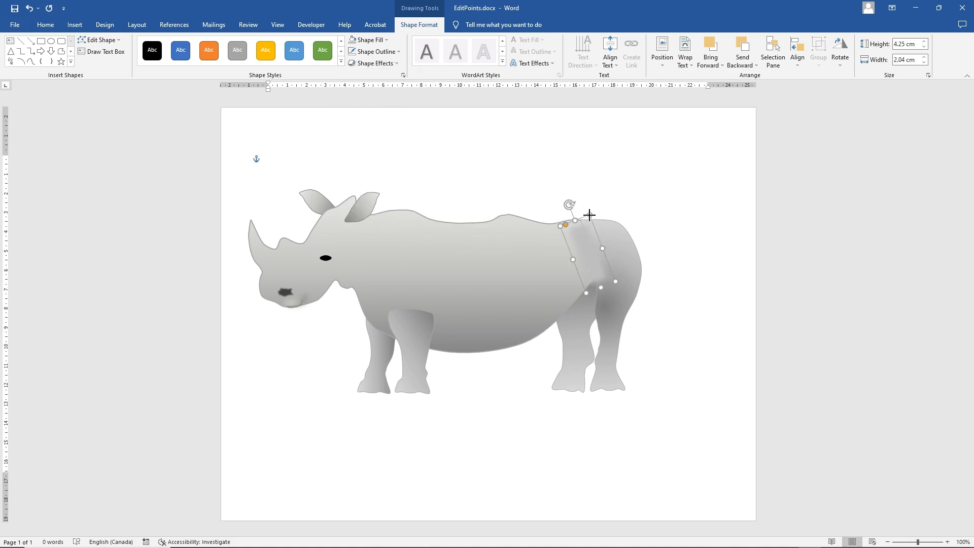
left_click_drag(569, 205, 572, 202)
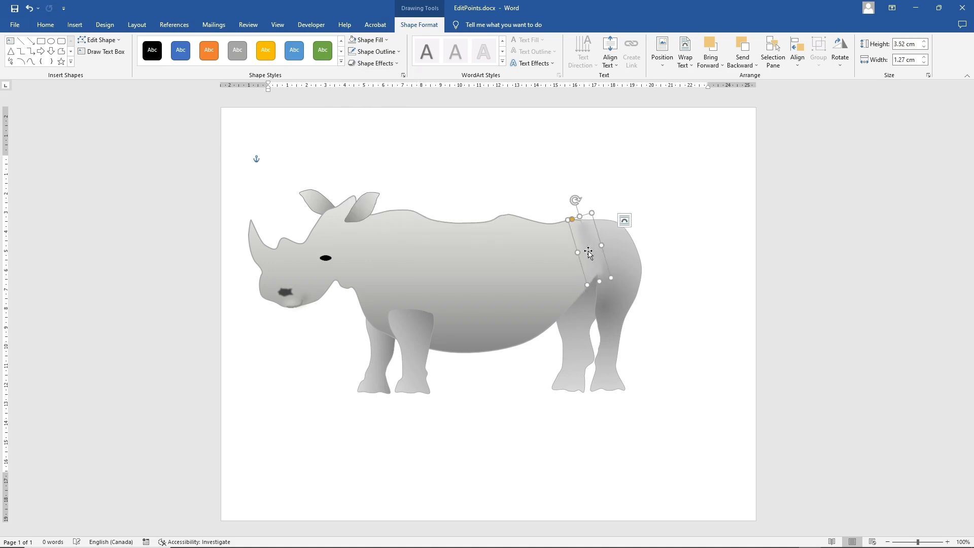
left_click(679, 257)
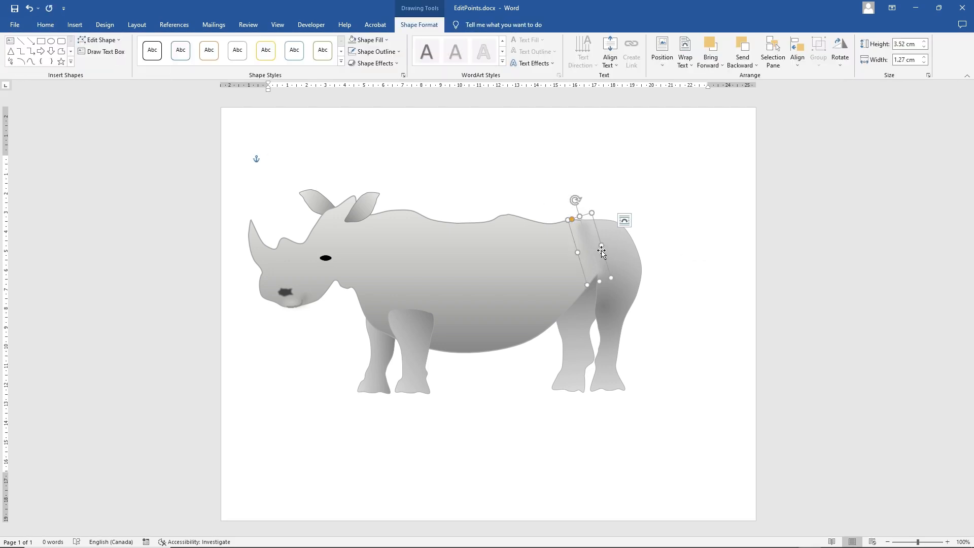
left_click_drag(601, 246, 603, 245)
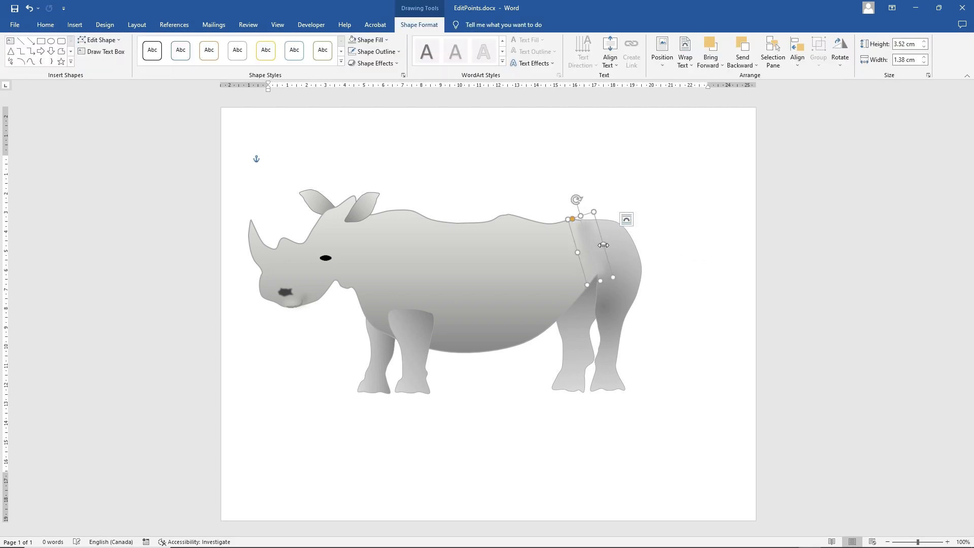
left_click(551, 260)
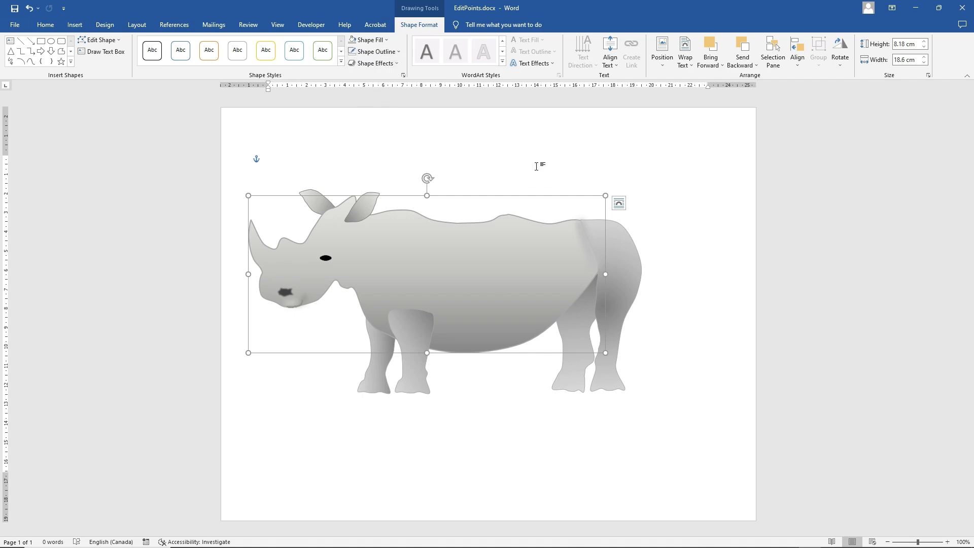
right_click(592, 174)
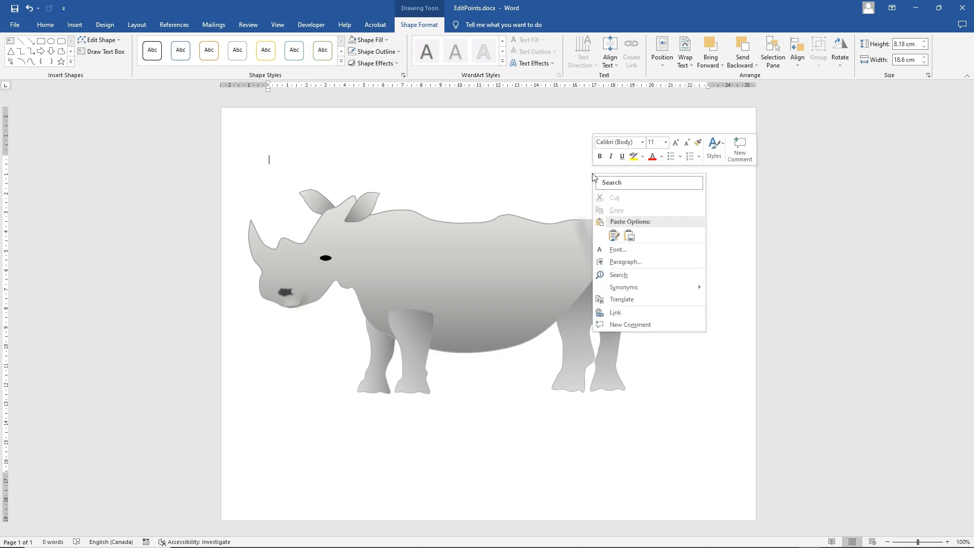
left_click(507, 420)
Step: Duplicate the shading strip on the rump seam and fill the copy with a lighter grey
right_click(591, 248)
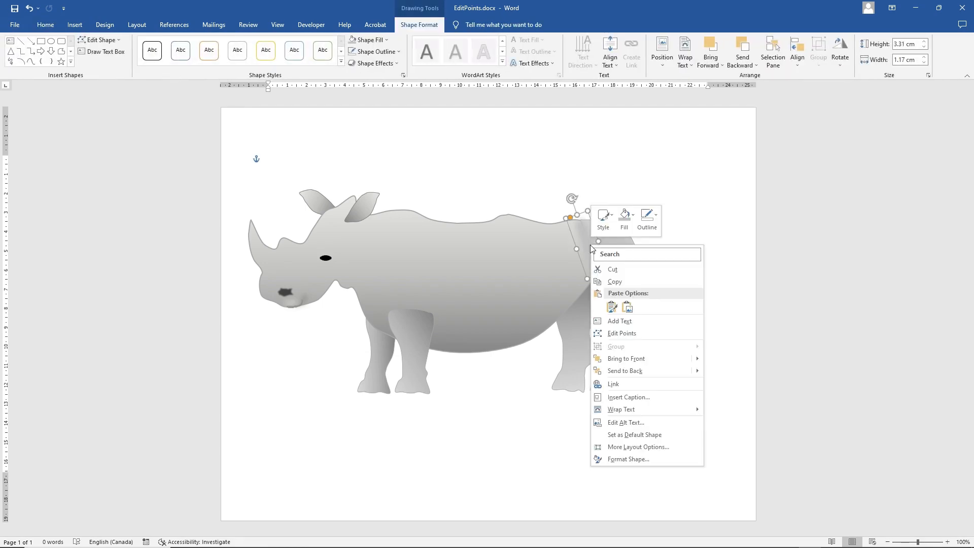
left_click(622, 282)
right_click(476, 442)
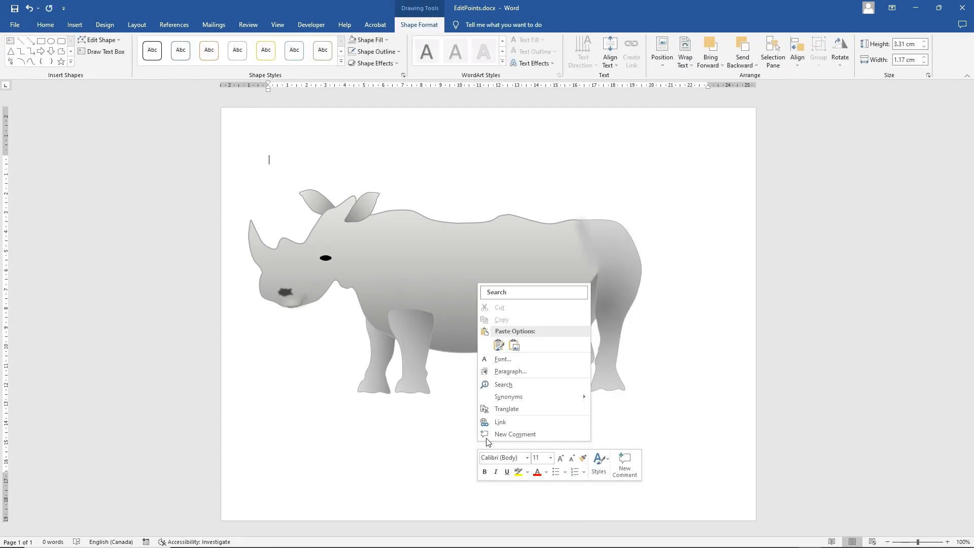
left_click(501, 348)
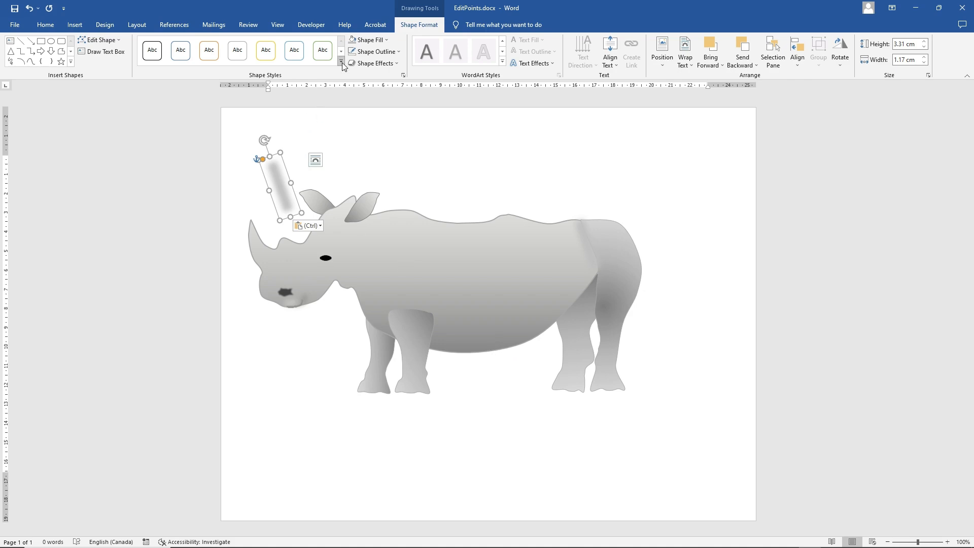
left_click(379, 39)
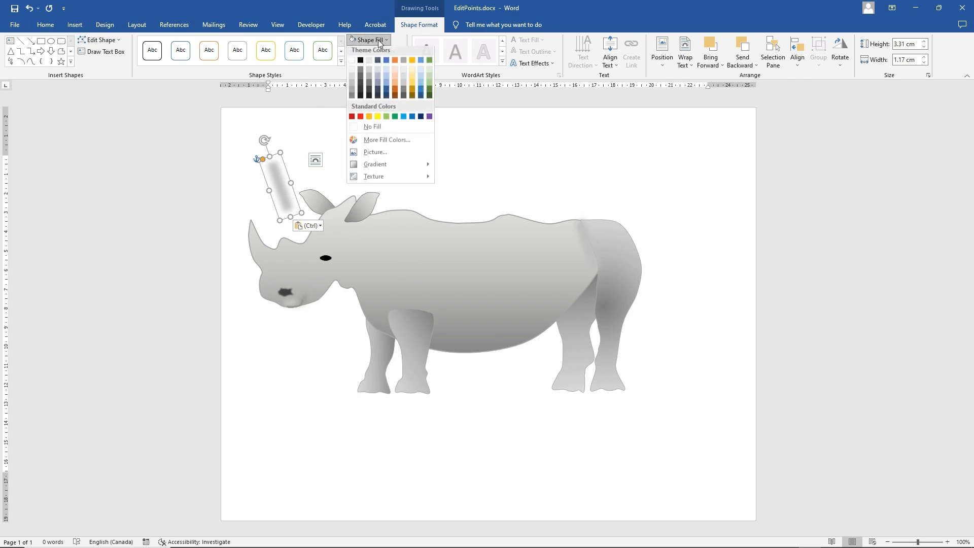
left_click(351, 80)
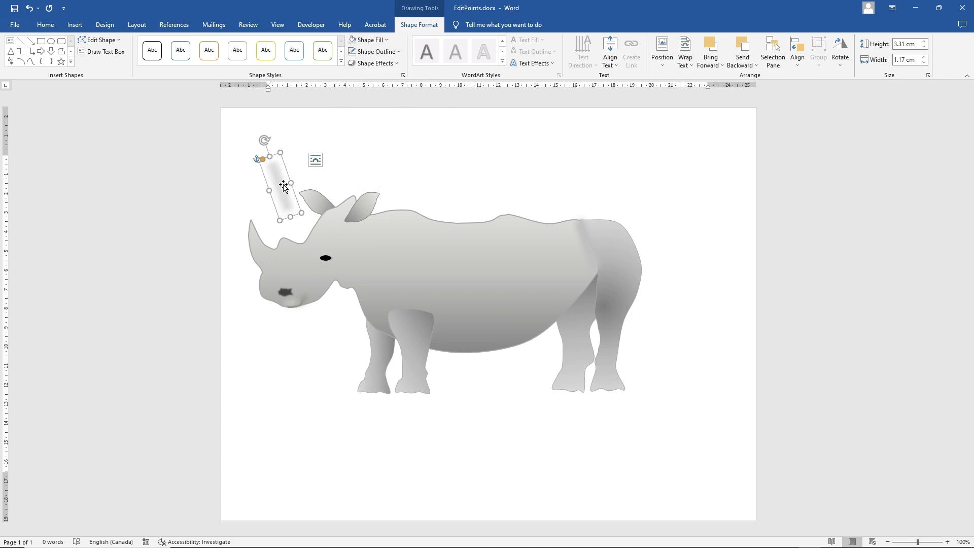
Step: Place the lighter strip along the seam between body and rump and narrow the shading there
left_click_drag(283, 185, 583, 246)
key("Escape")
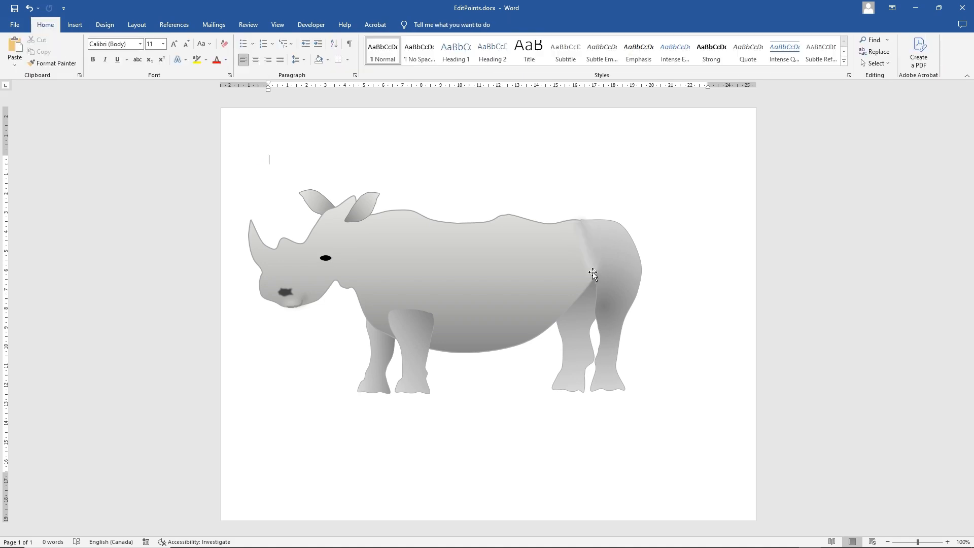
left_click(586, 253)
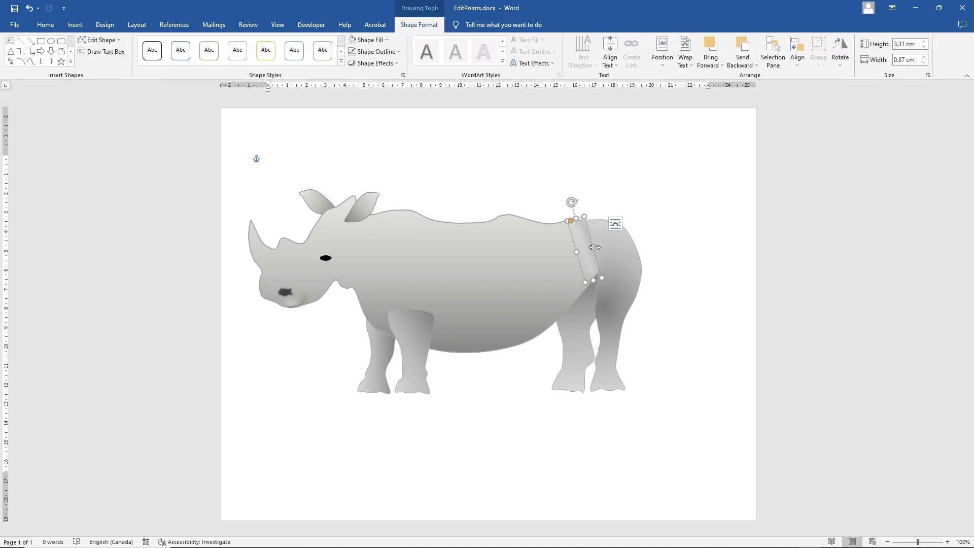
left_click_drag(595, 247, 583, 255)
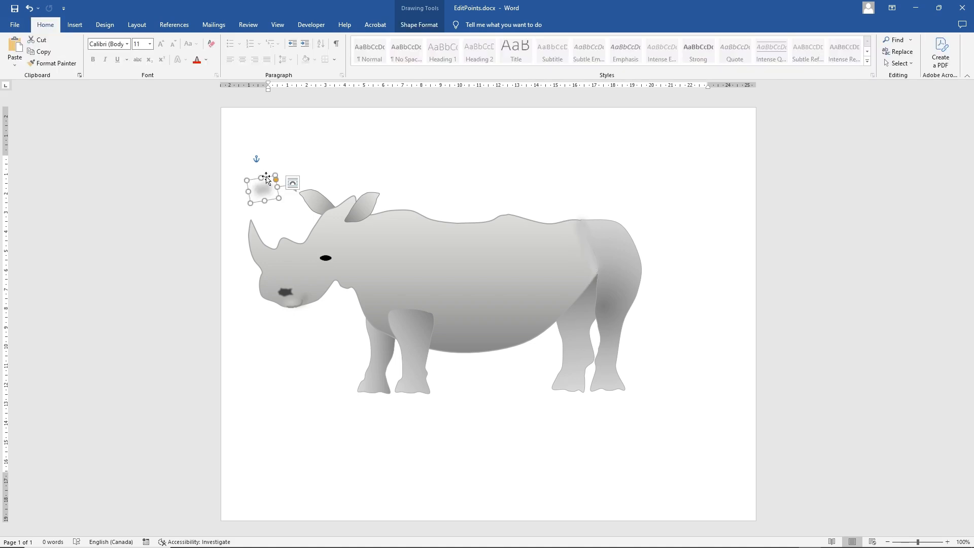
Step: Move the soft-edged shading shape to the upper end of the rump seam and edit its points to follow the back's contour
left_click_drag(267, 177, 546, 233)
right_click(567, 219)
left_click(589, 300)
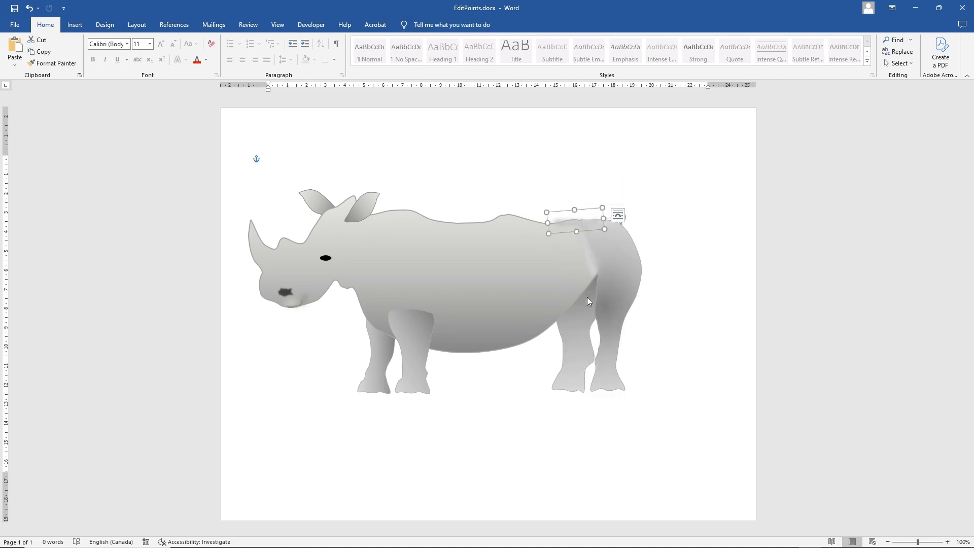
left_click_drag(550, 212, 549, 222)
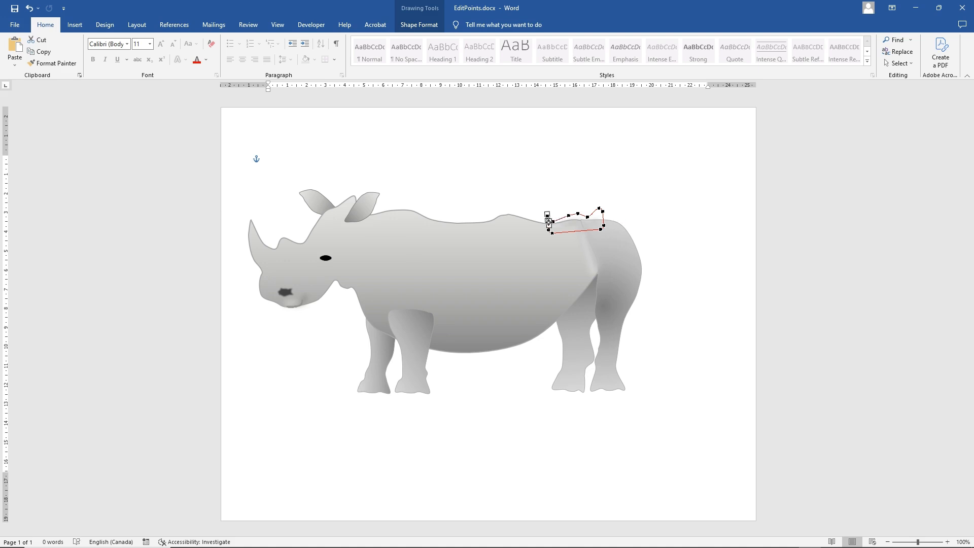
left_click_drag(549, 223, 549, 224)
left_click_drag(588, 217, 587, 219)
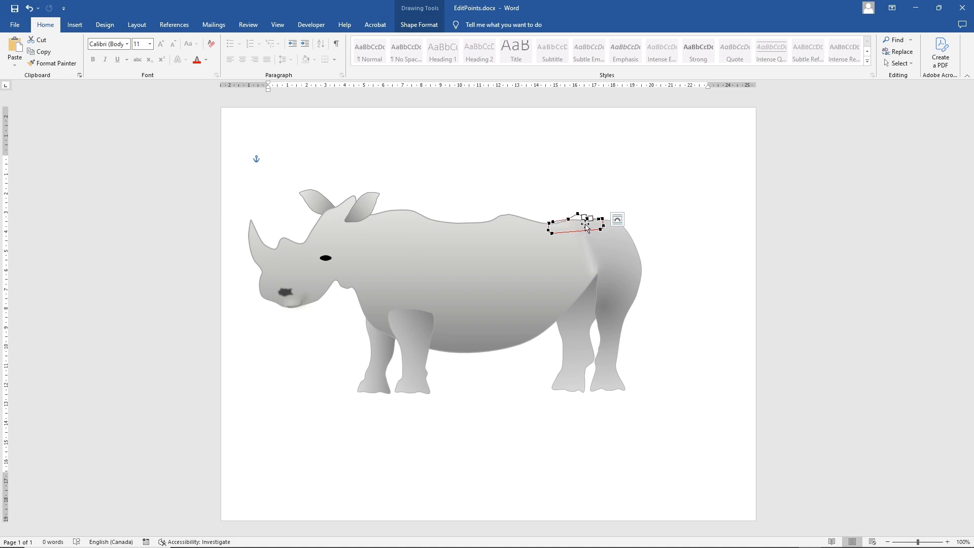
left_click(586, 227)
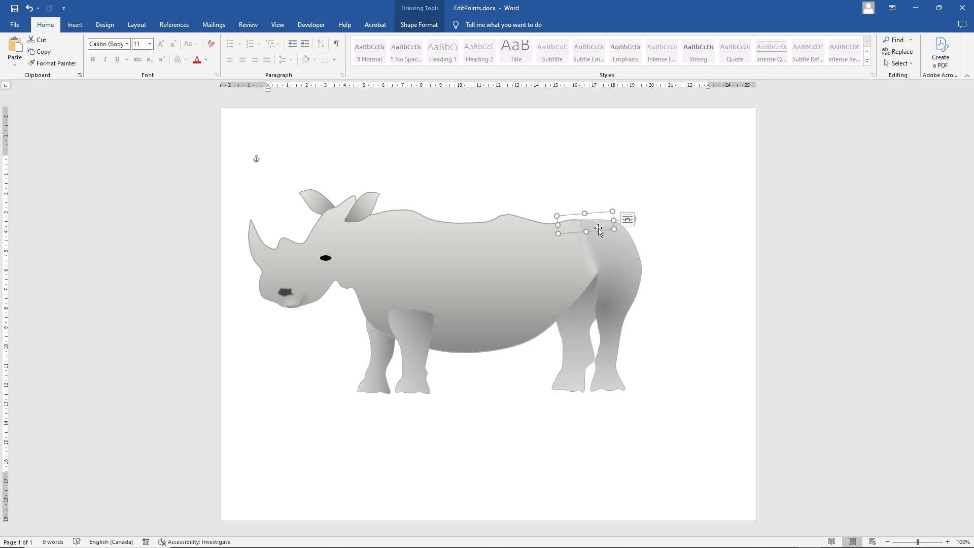
key("Escape")
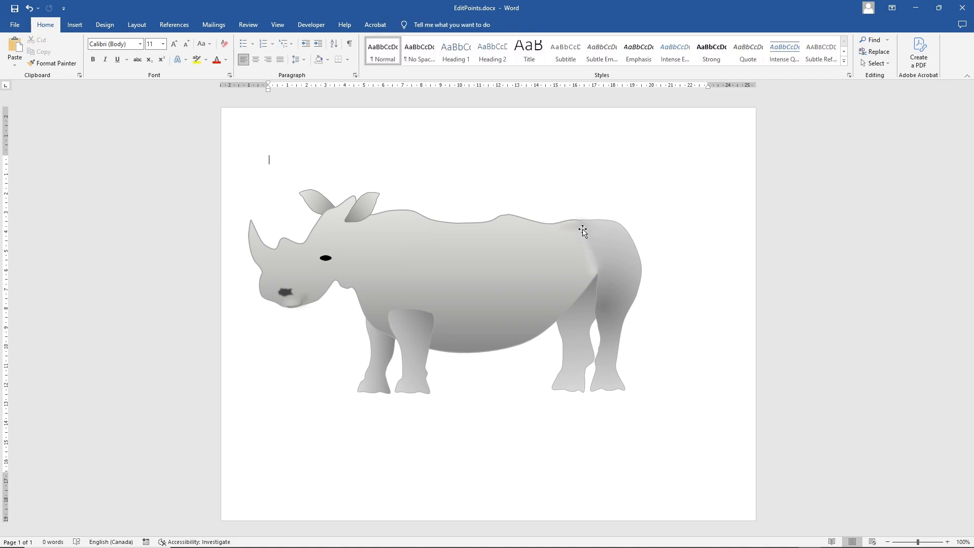
Step: Paste another copy of the soft-edged shading and place it over the upper edge of the near front leg
right_click(450, 182)
left_click(474, 245)
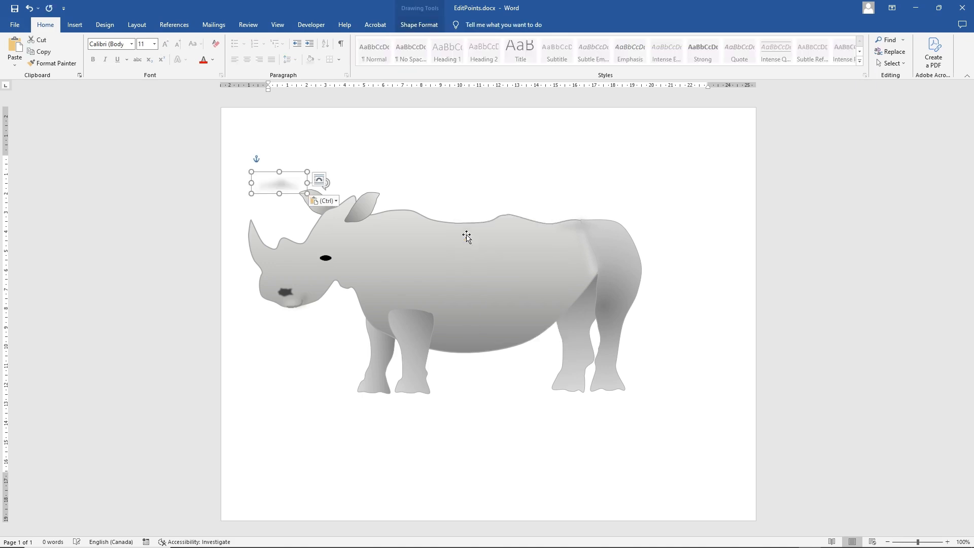
left_click_drag(296, 169, 427, 298)
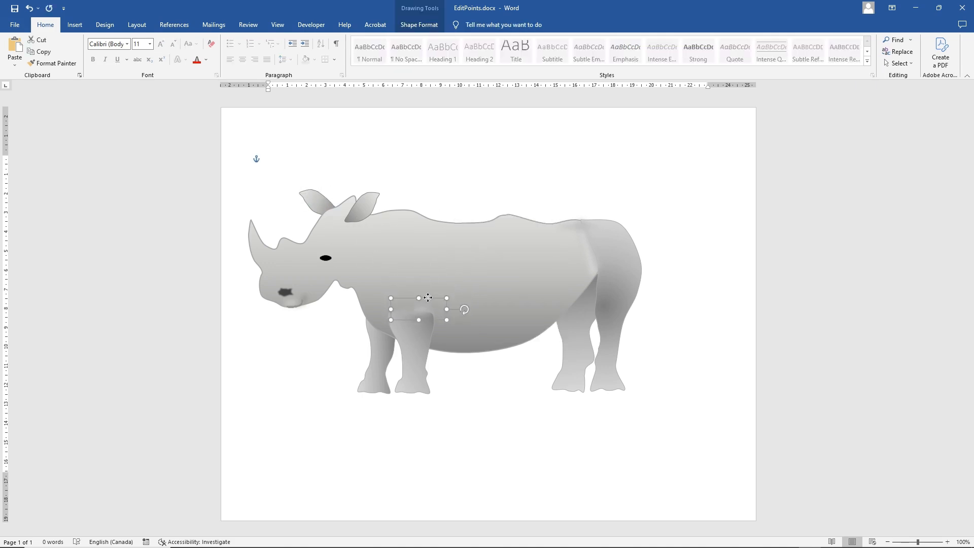
key("Escape")
Step: Fill the shading on the upper front leg with White, Background 1, Darker 35%
left_click(493, 258)
left_click(385, 39)
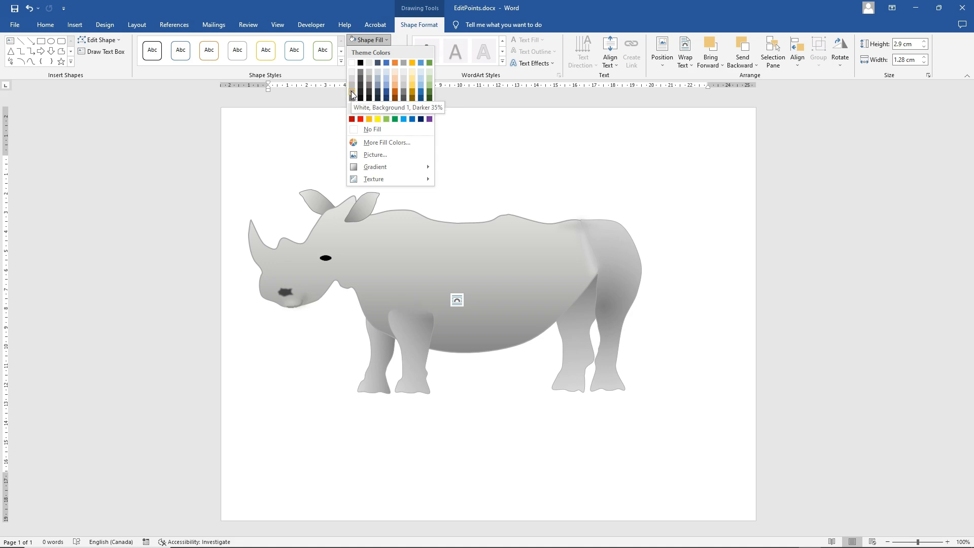
left_click(354, 95)
key("Escape")
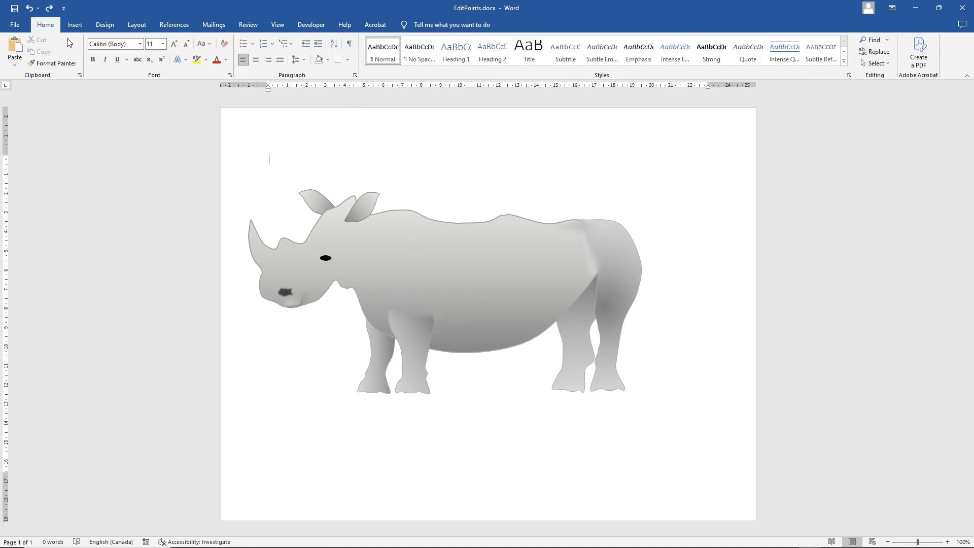
Step: Select all the shapes of the rhinoceros together and group them into one object
left_click(875, 63)
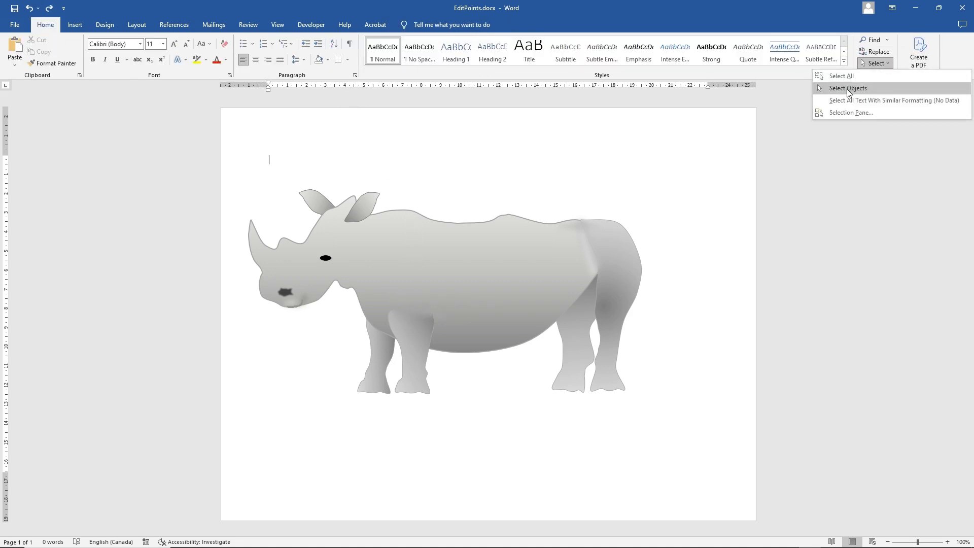
left_click(848, 89)
left_click_drag(237, 163, 720, 451)
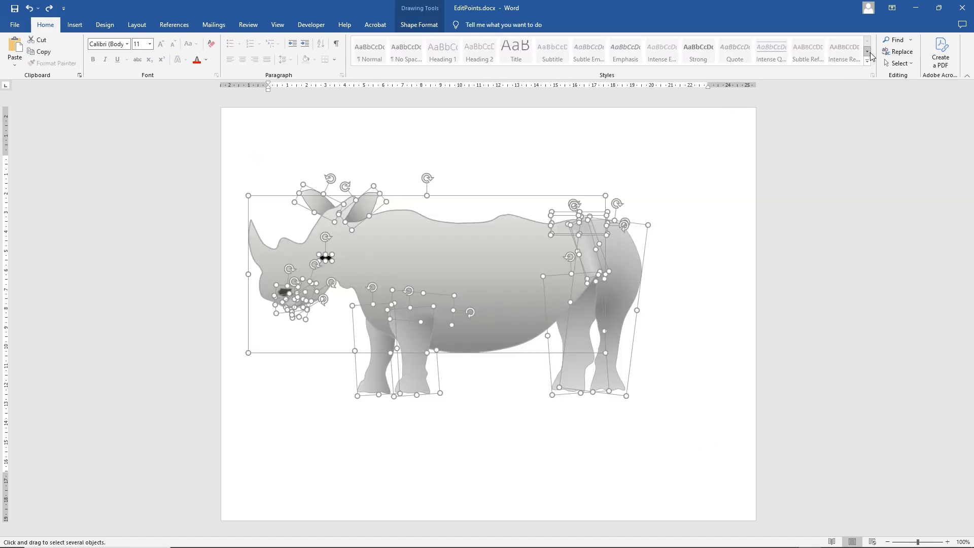
left_click(417, 25)
left_click(818, 57)
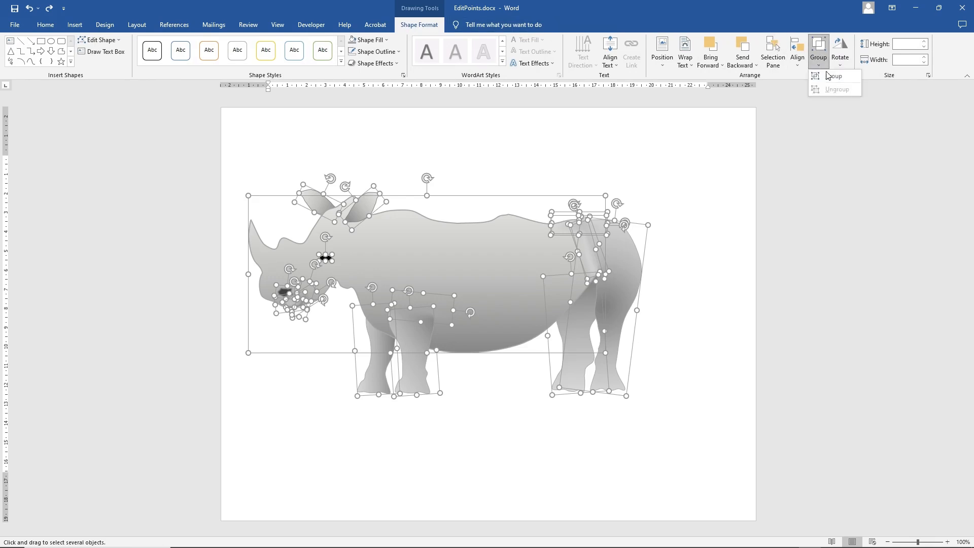
left_click(832, 76)
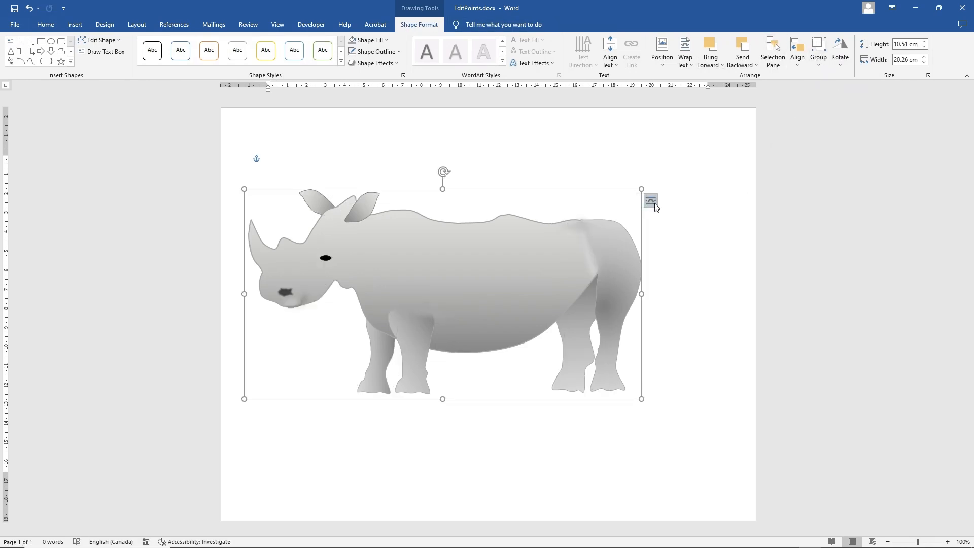
Step: Move the grouped rhinoceros slightly right and up on the page, then deselect it
left_click(651, 201)
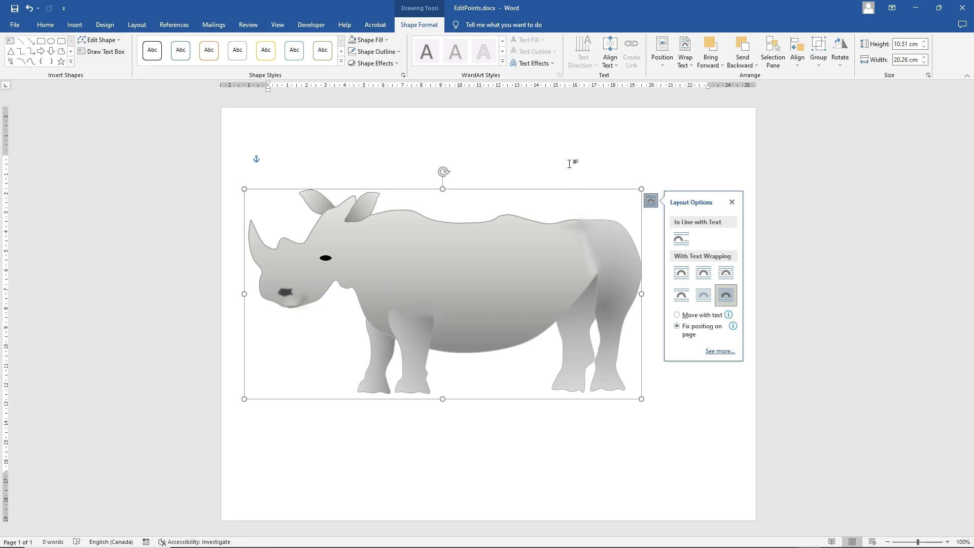
left_click(548, 202)
left_click_drag(470, 254, 500, 243)
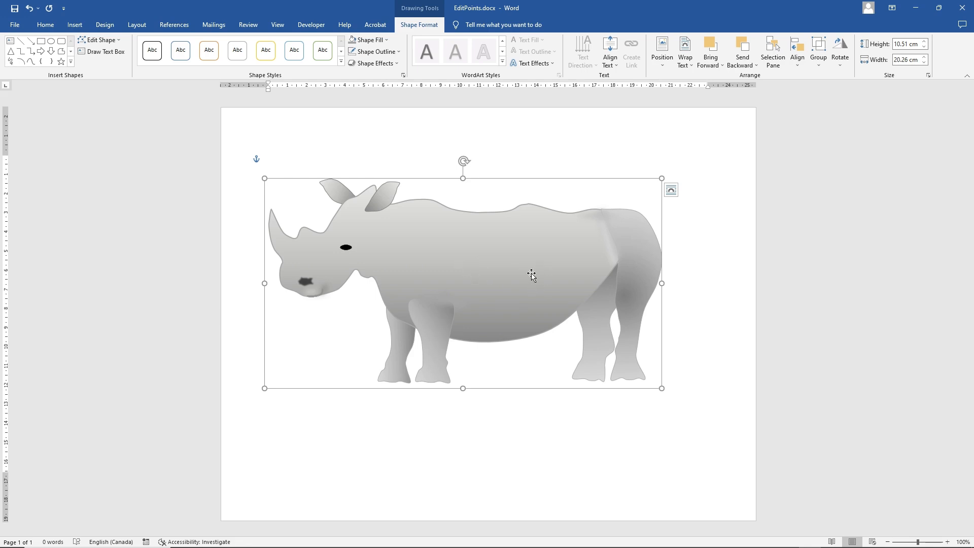
left_click(491, 434)
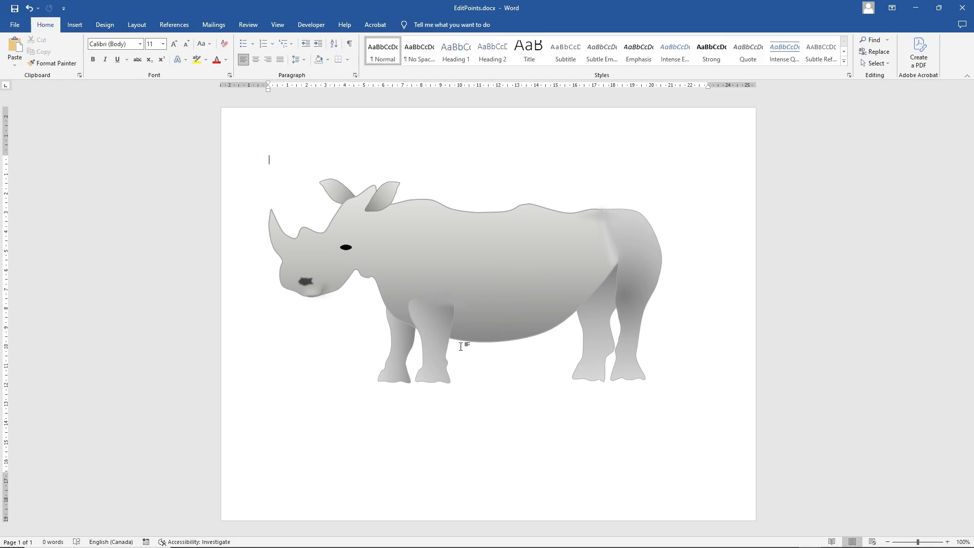